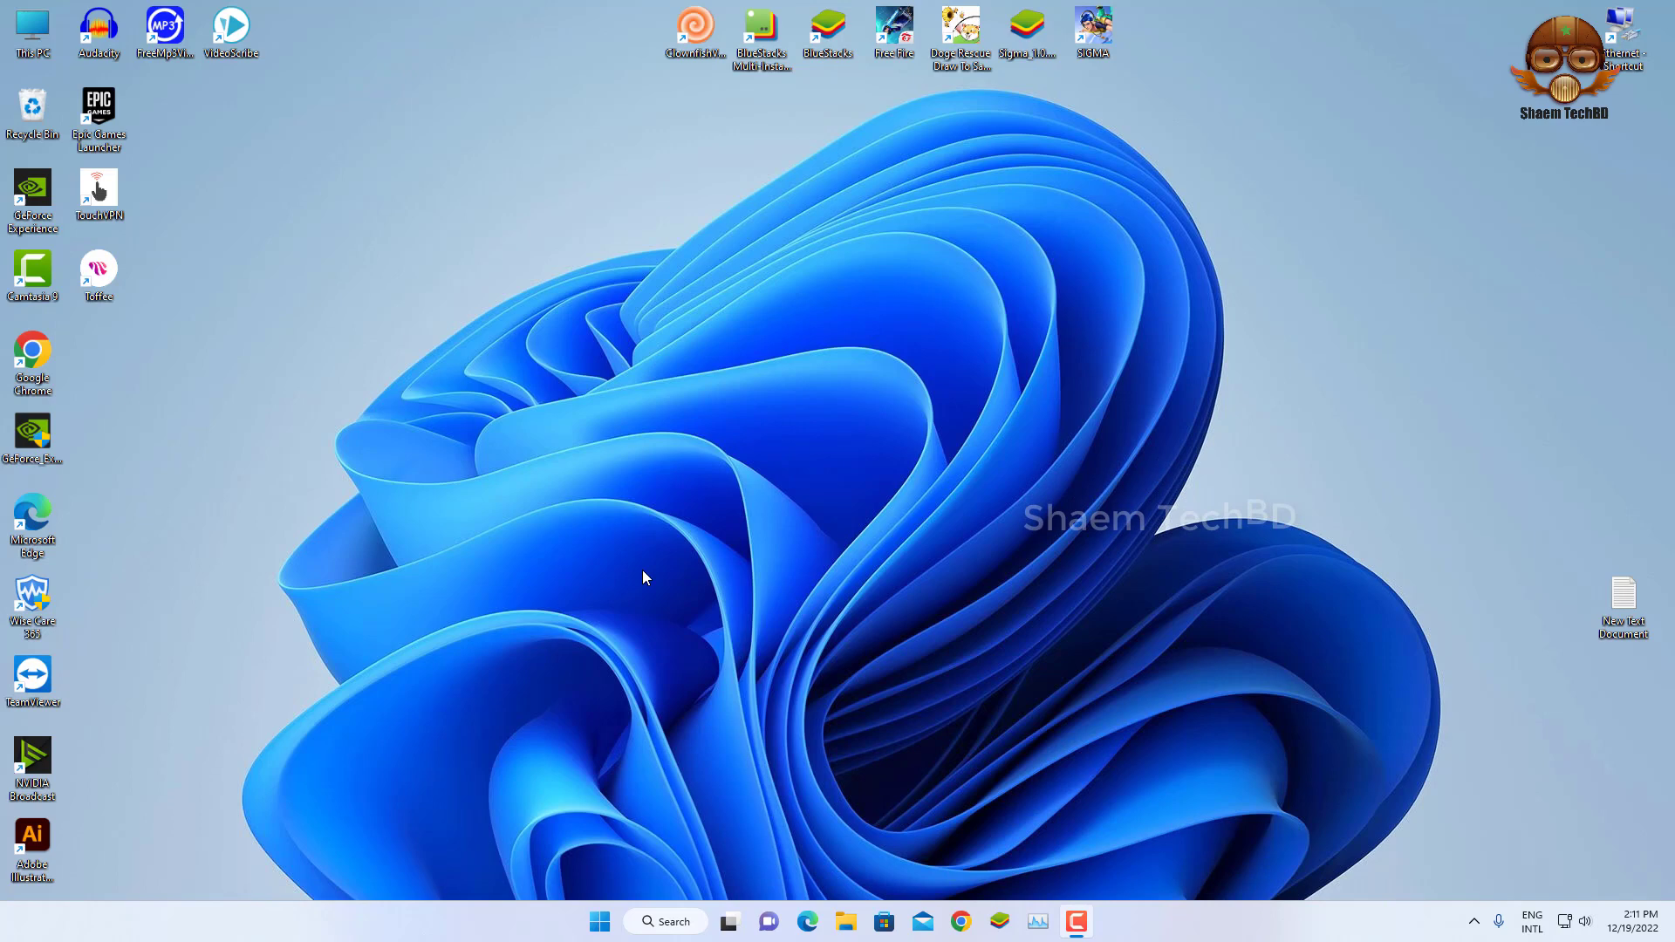
Review the Installed apps list under Apps in Windows Settings
{"action": "left_click", "coordinate": [603, 925]}
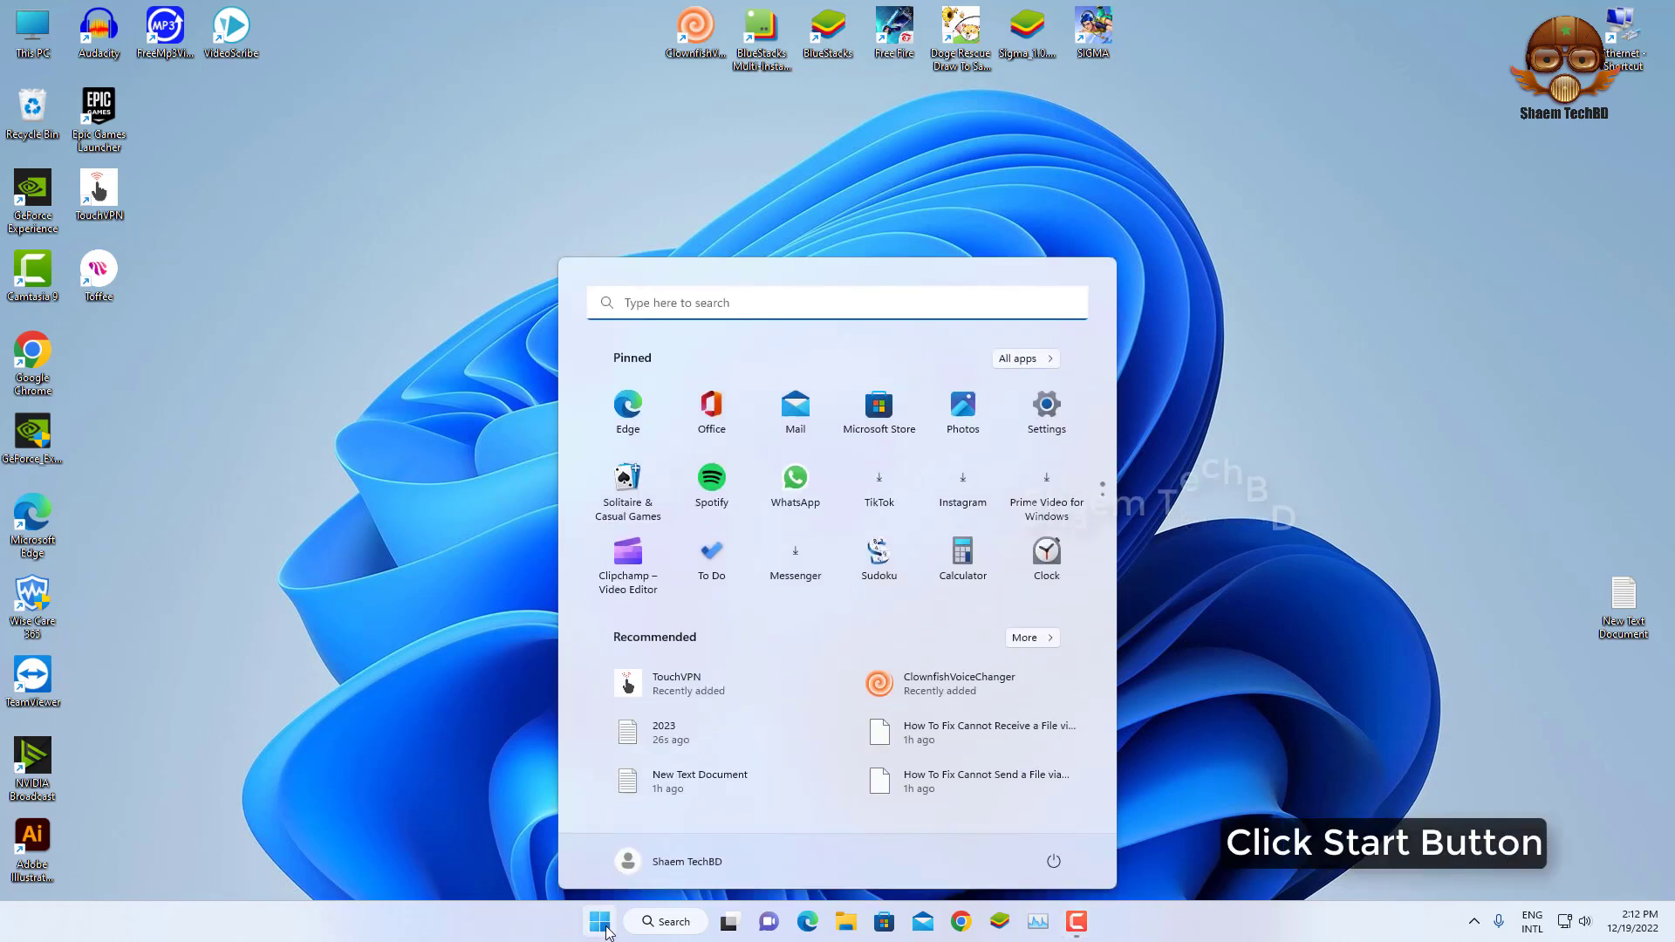
{"action": "left_click", "coordinate": [1048, 409]}
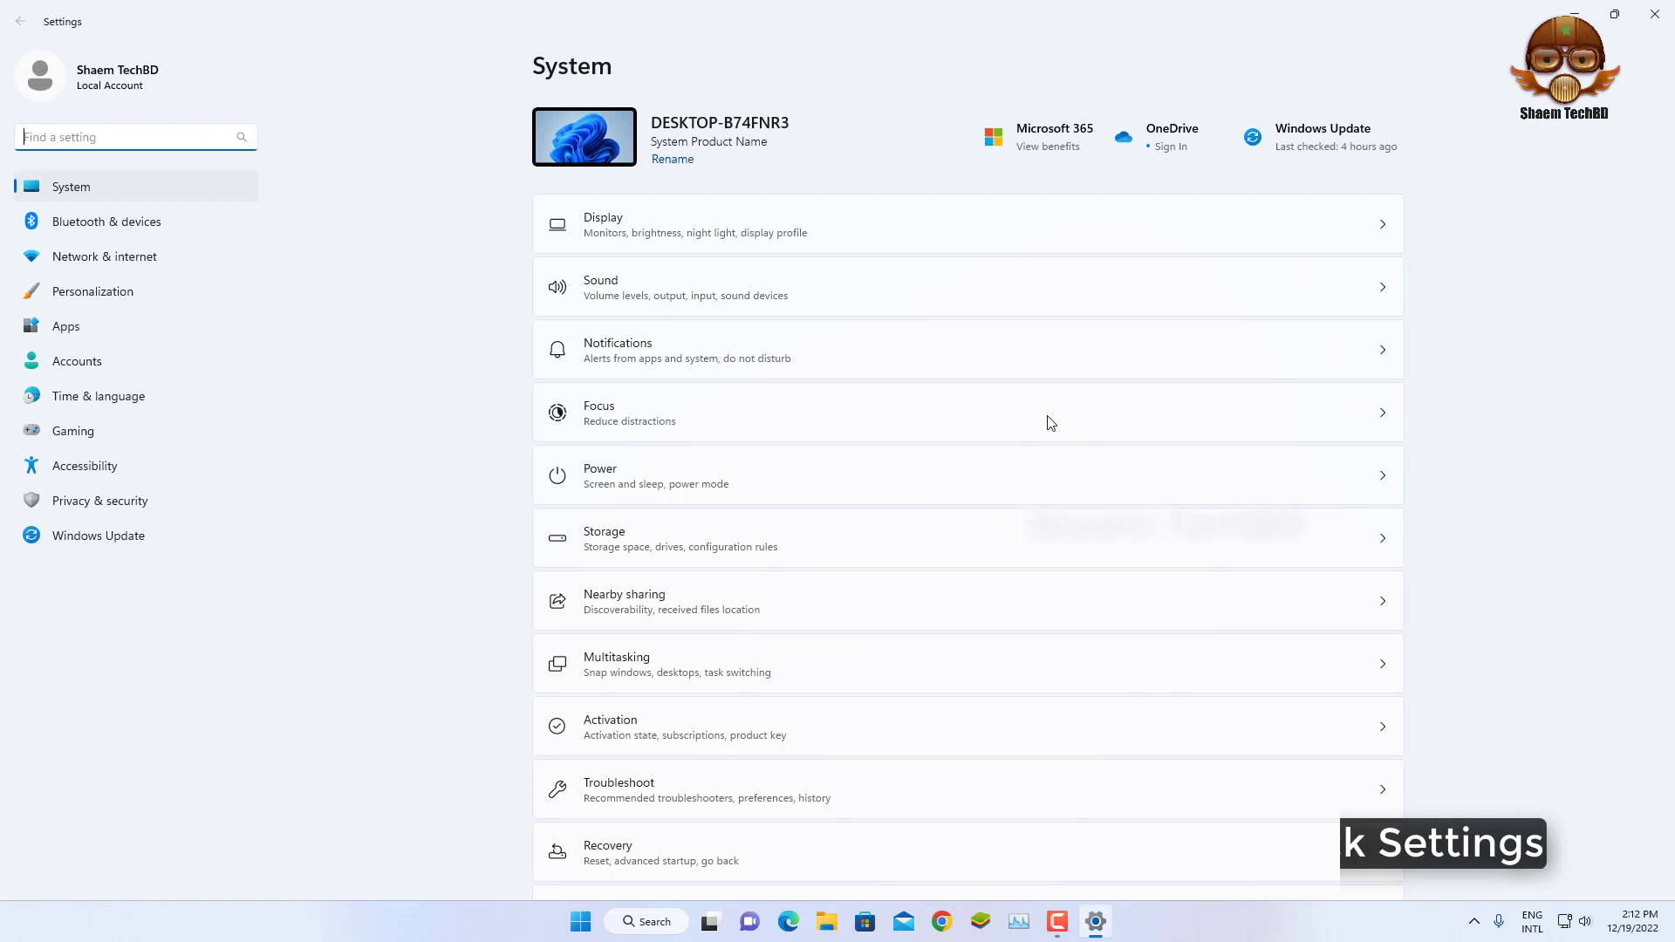
{"action": "left_click", "coordinate": [63, 327]}
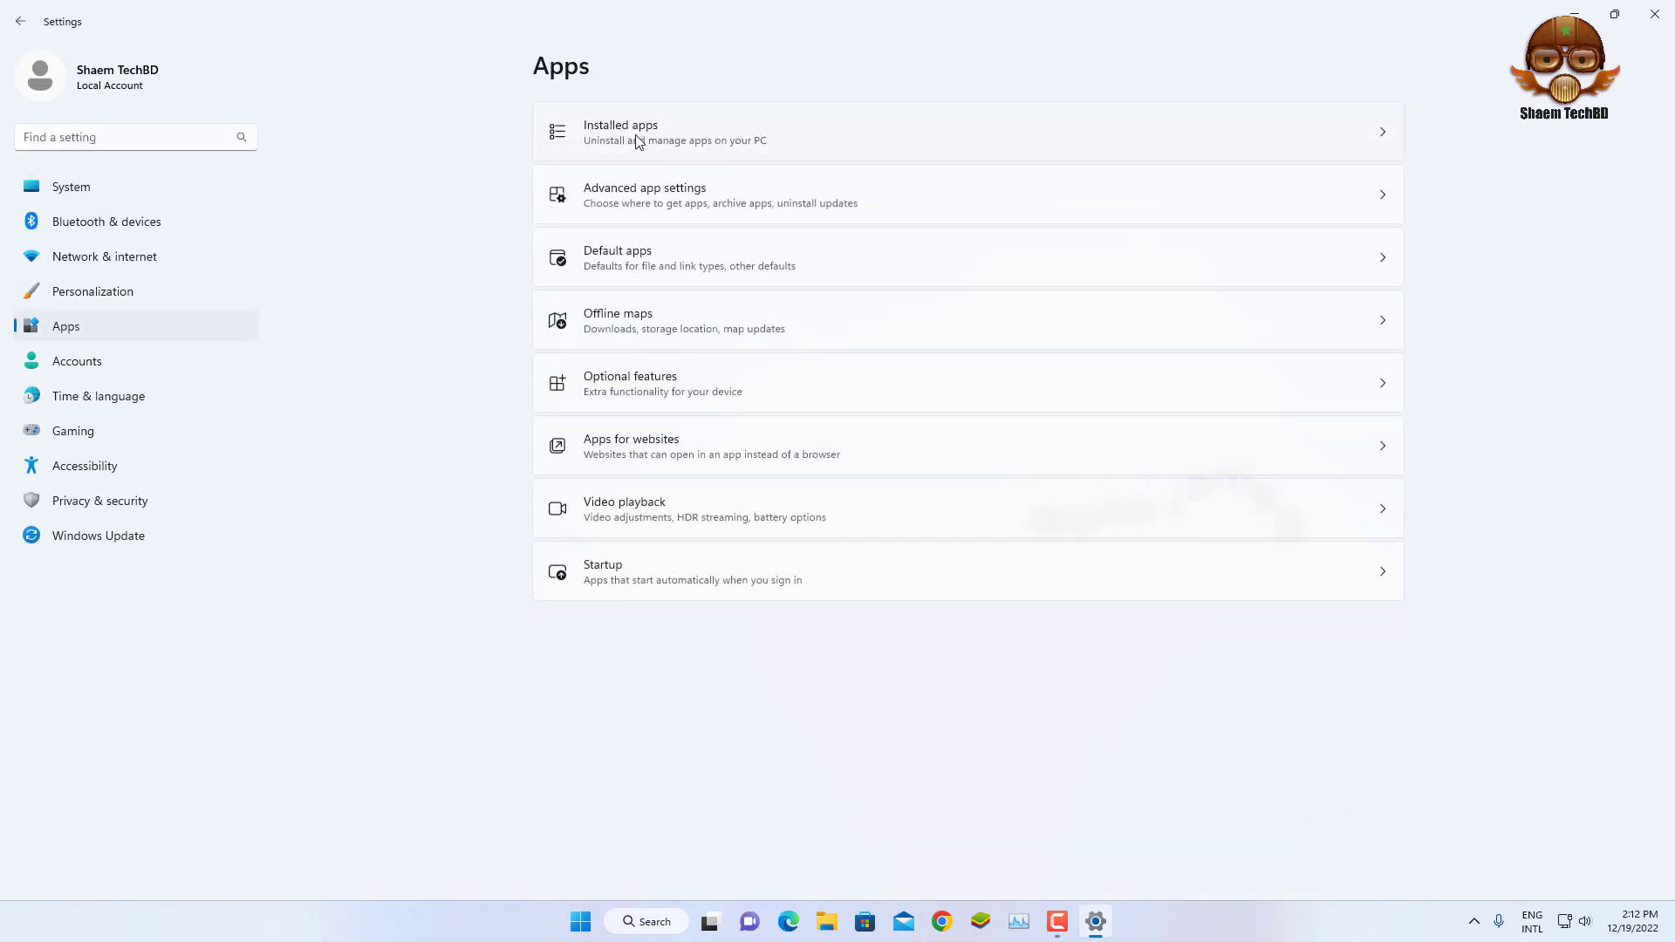
{"action": "left_click", "coordinate": [636, 142]}
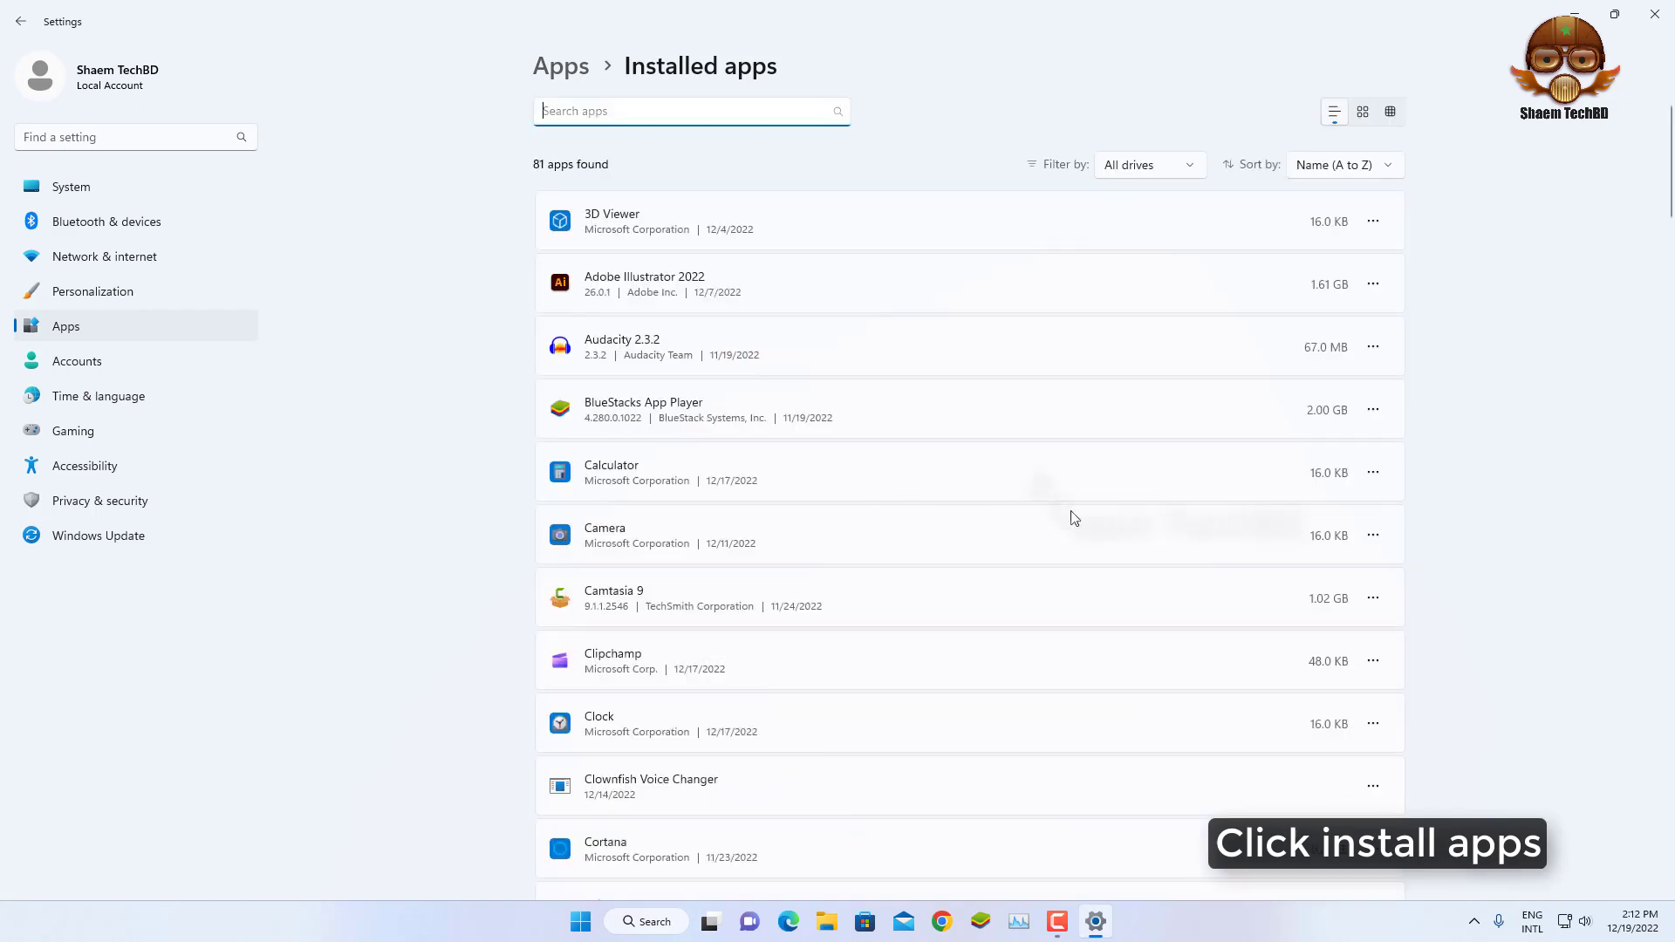
{"action": "scroll", "coordinate": [1072, 513], "scroll_direction": "down", "scroll_amount": 5}
{"action": "scroll", "coordinate": [1067, 459], "scroll_direction": "down", "scroll_amount": 2}
{"action": "scroll", "coordinate": [1138, 483], "scroll_direction": "up", "scroll_amount": 1}
{"action": "scroll", "coordinate": [965, 439], "scroll_direction": "up", "scroll_amount": 2}
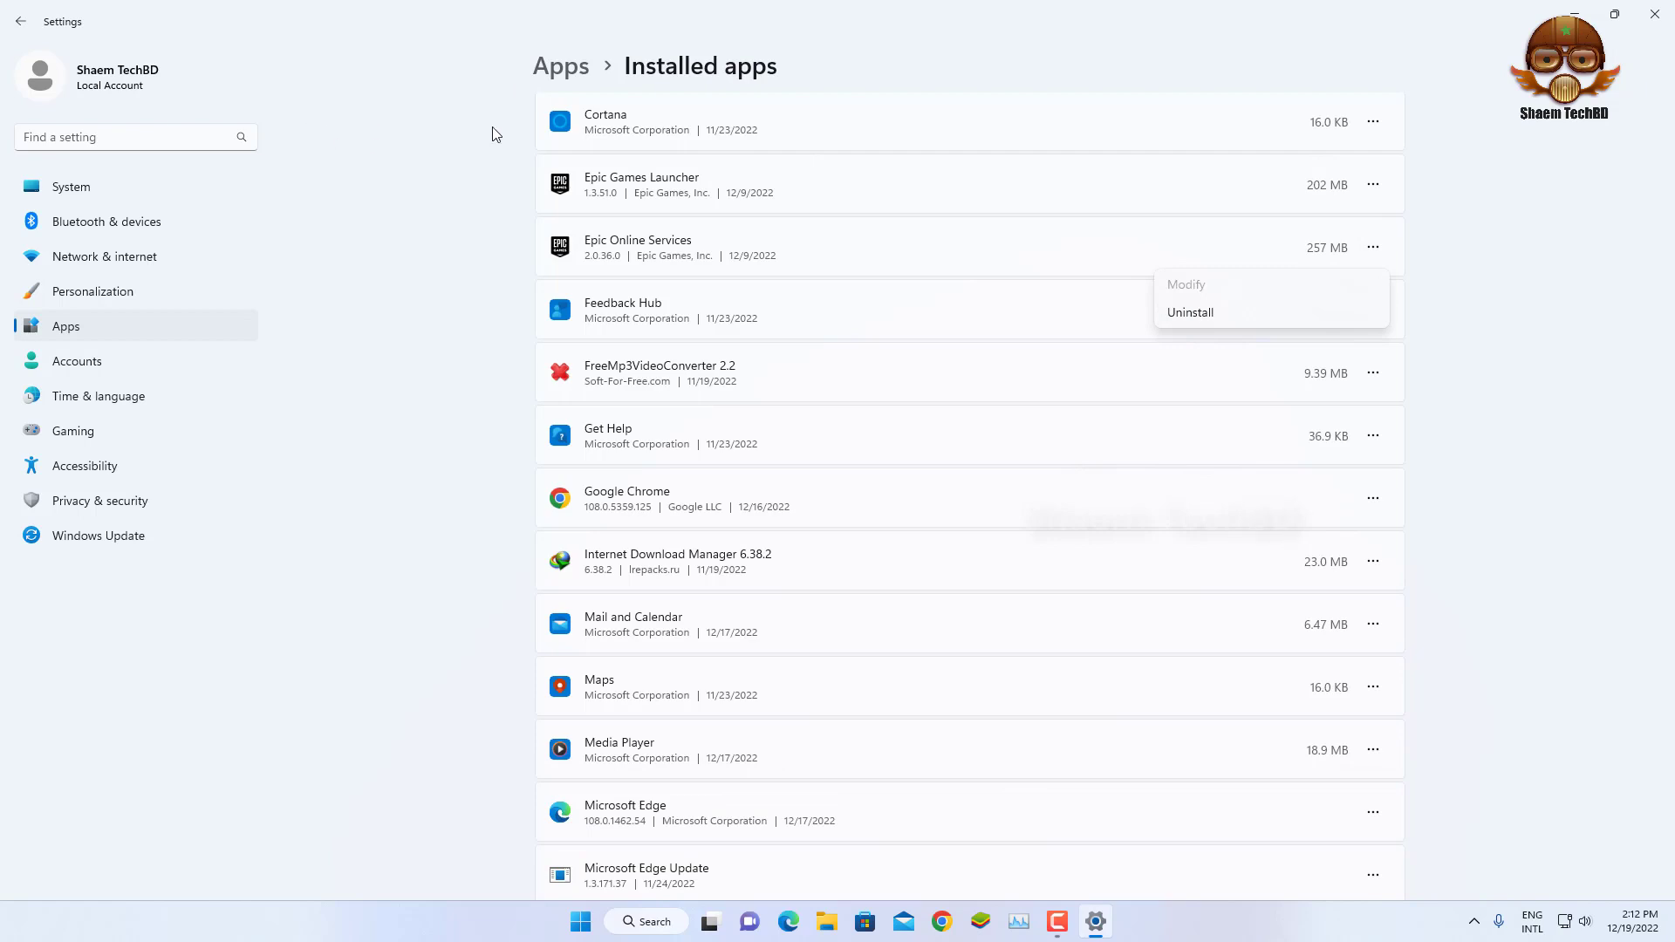
{"action": "left_click", "coordinate": [338, 146]}
Go to Gaming > Game Mode and confirm Game Mode is on
{"action": "left_click", "coordinate": [57, 191]}
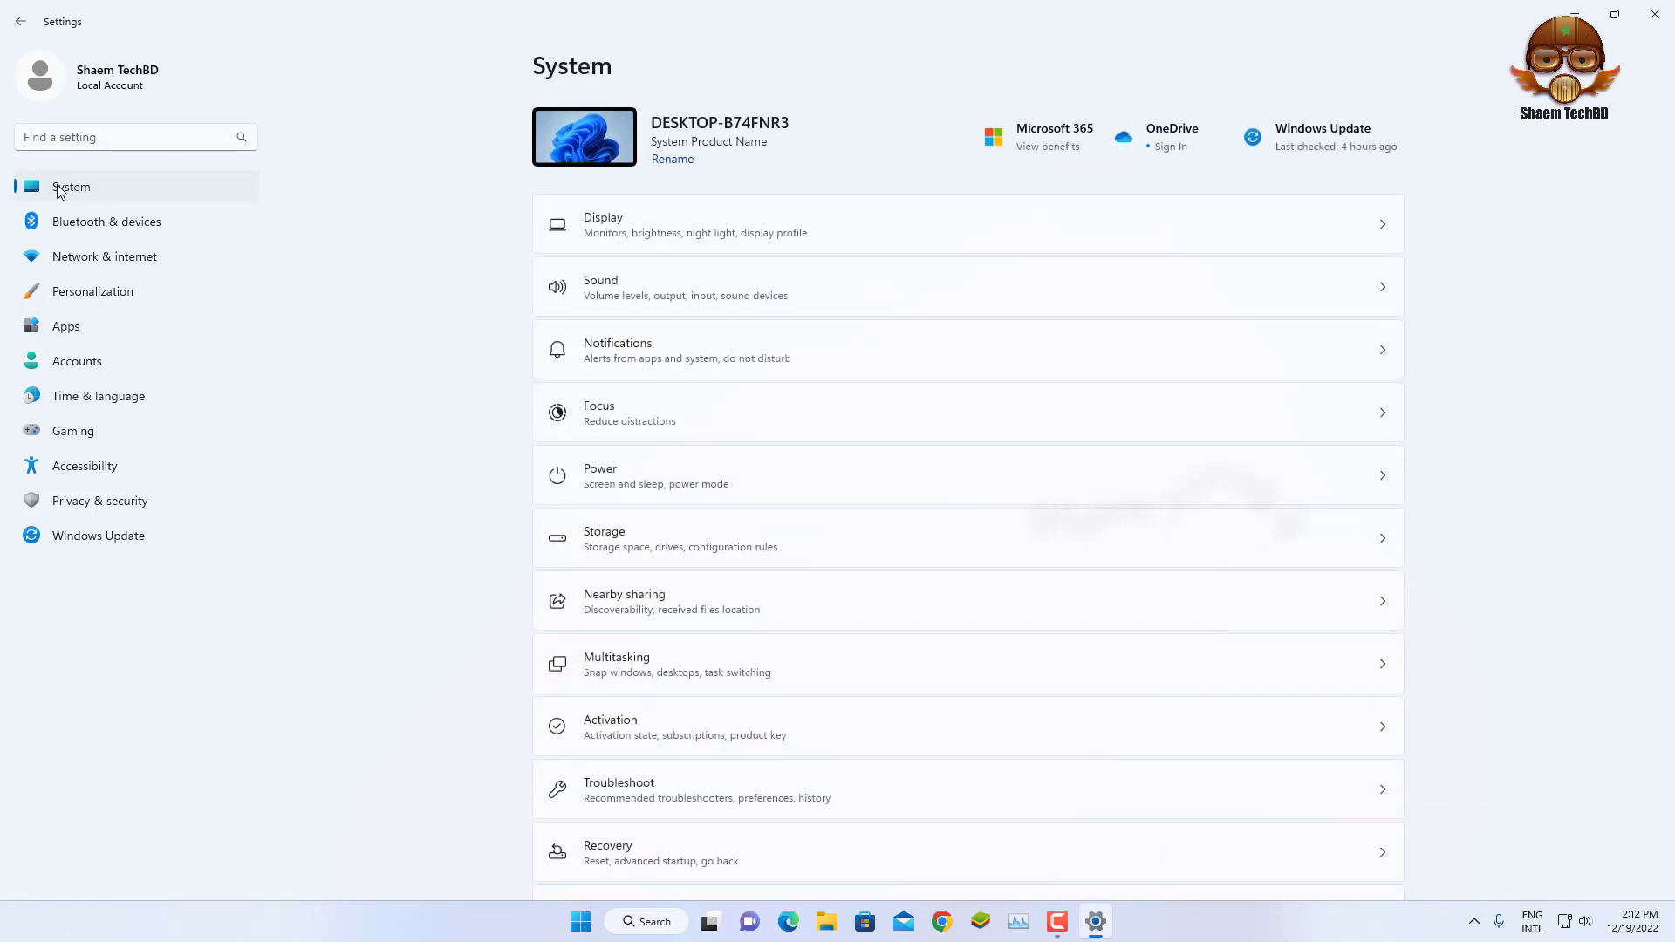
{"action": "left_click", "coordinate": [82, 436]}
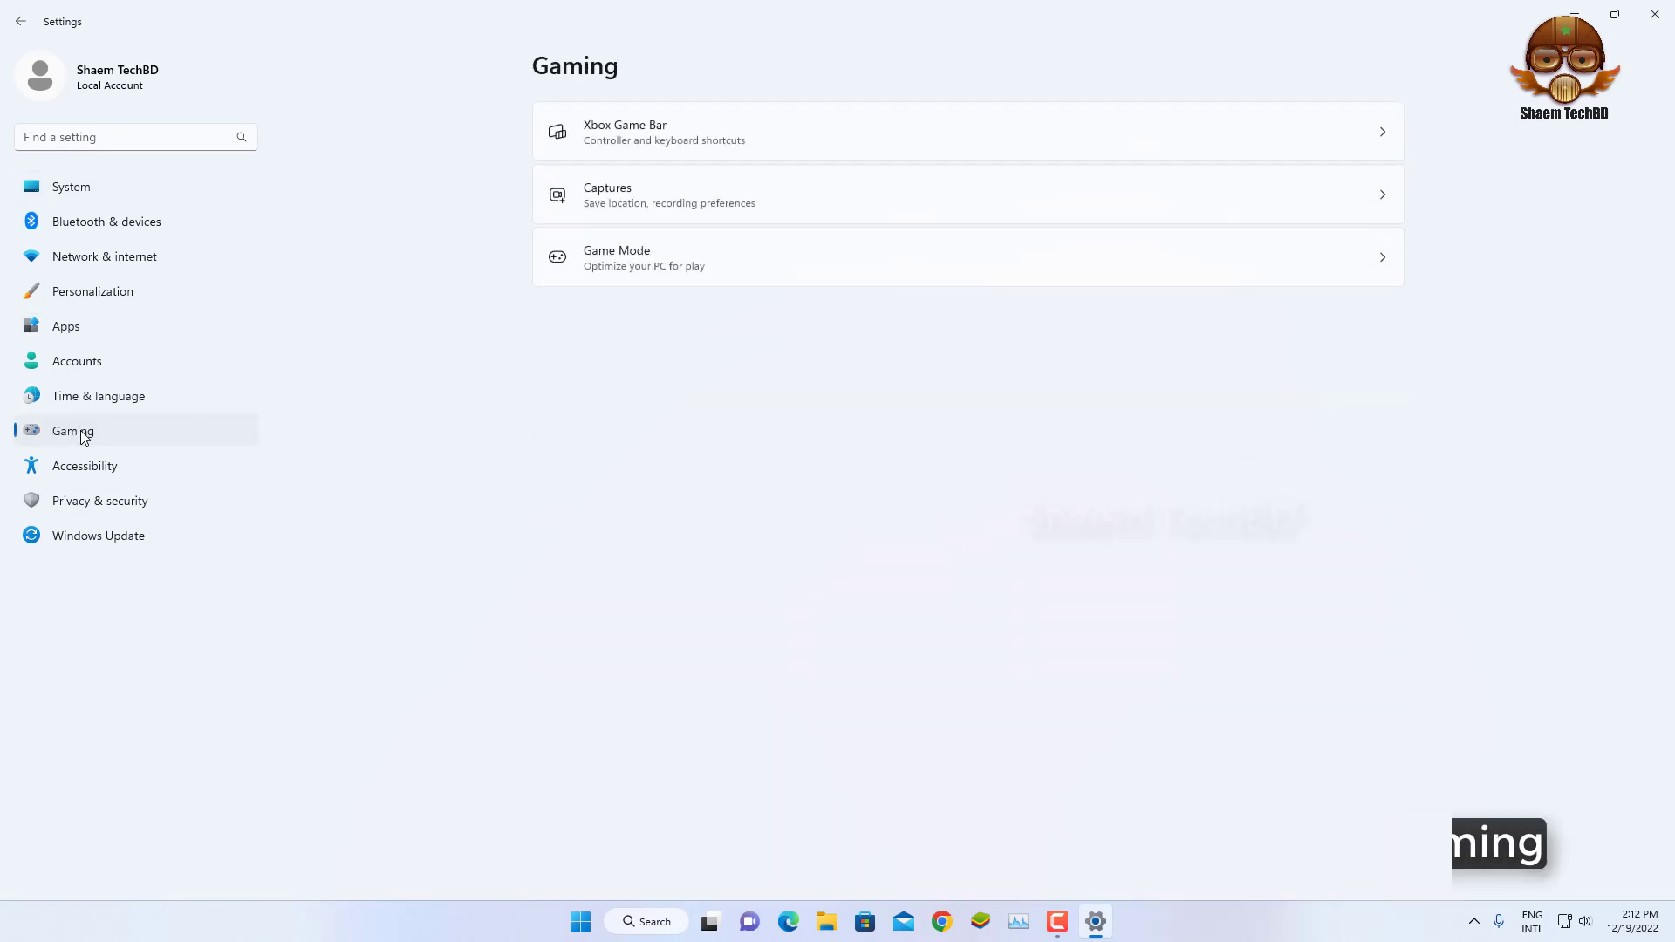
{"action": "left_click", "coordinate": [614, 263]}
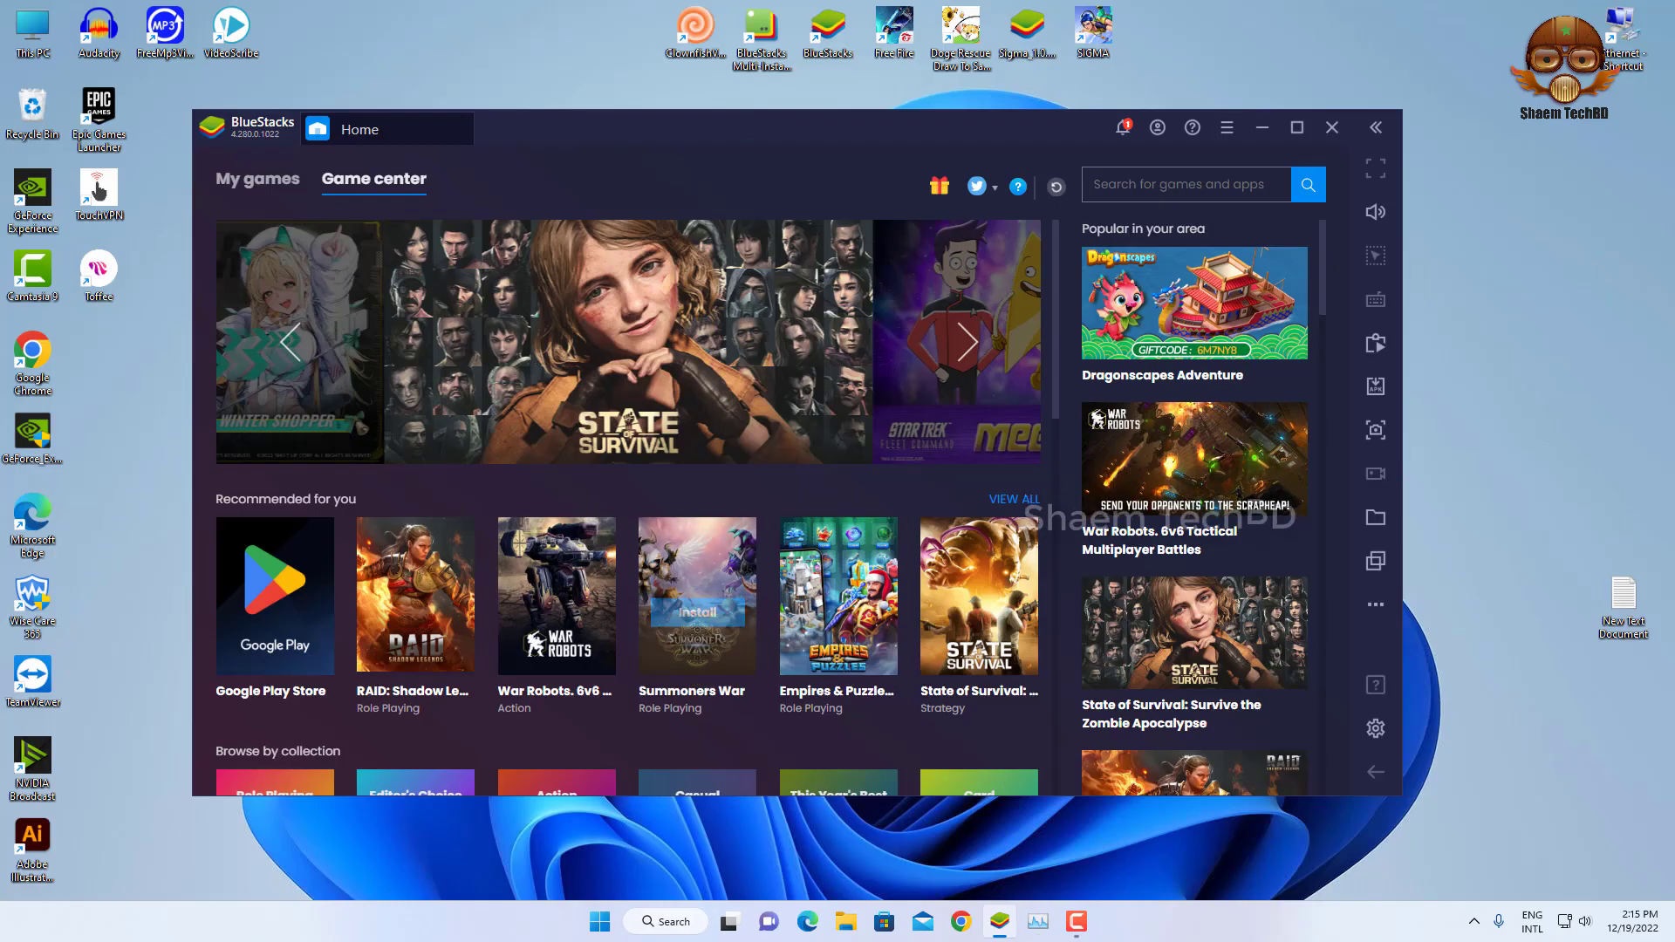
Search for Control Panel from Start and launch it
{"action": "left_click", "coordinate": [598, 921]}
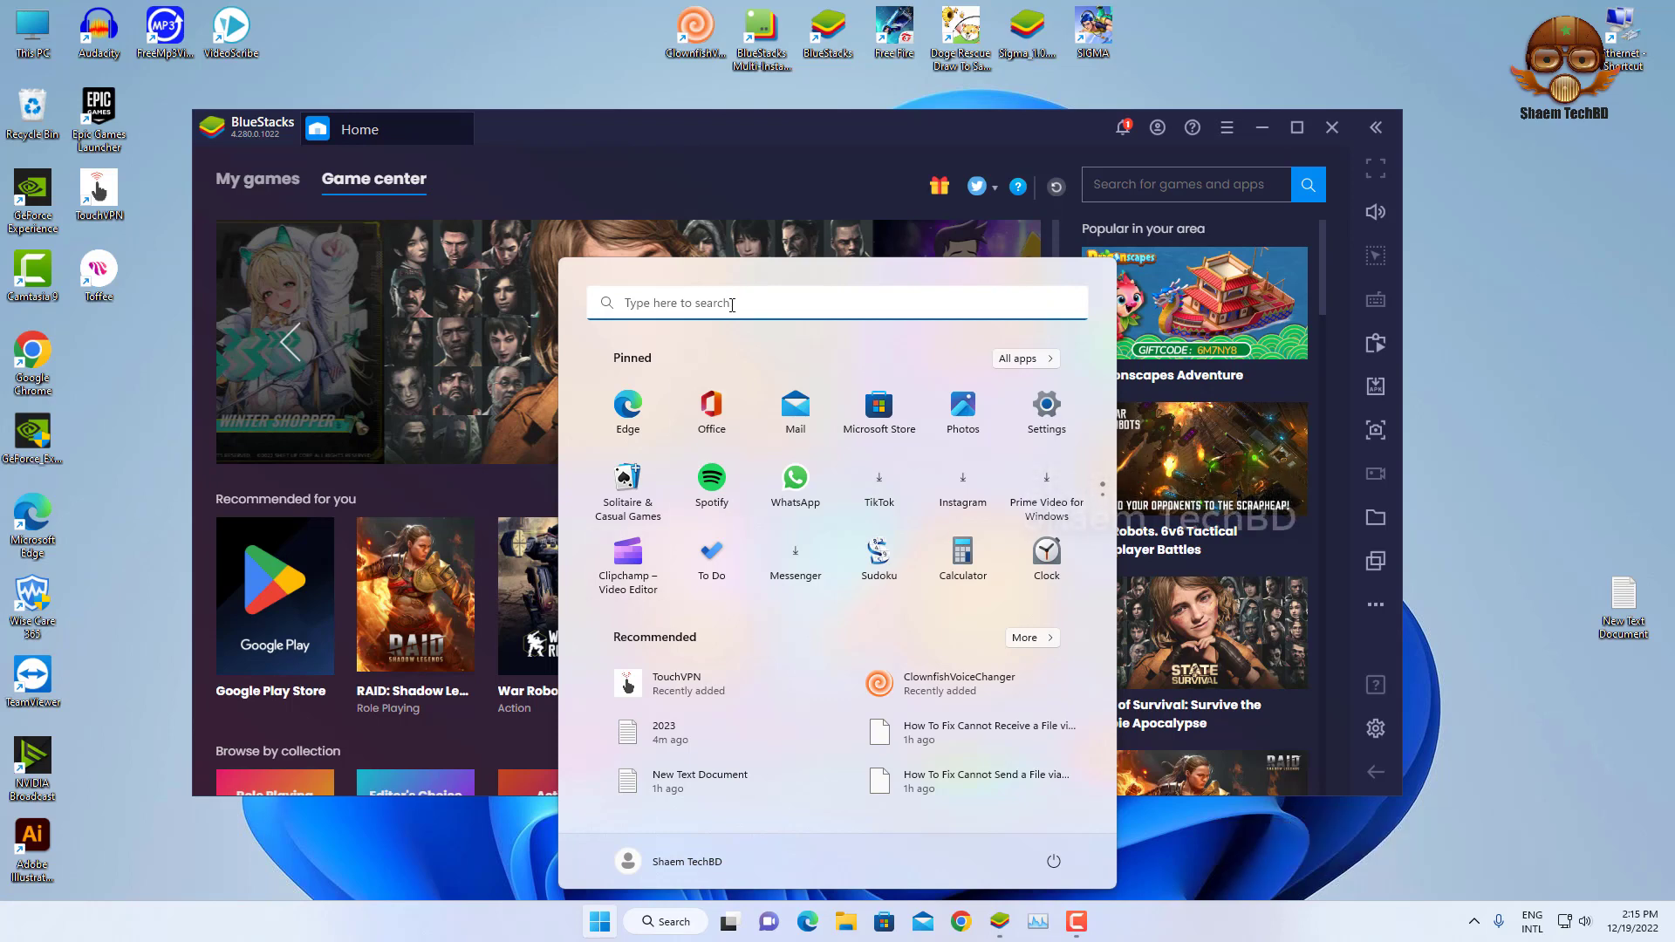
{"action": "left_click", "coordinate": [732, 305]}
{"action": "type", "text": "co"}
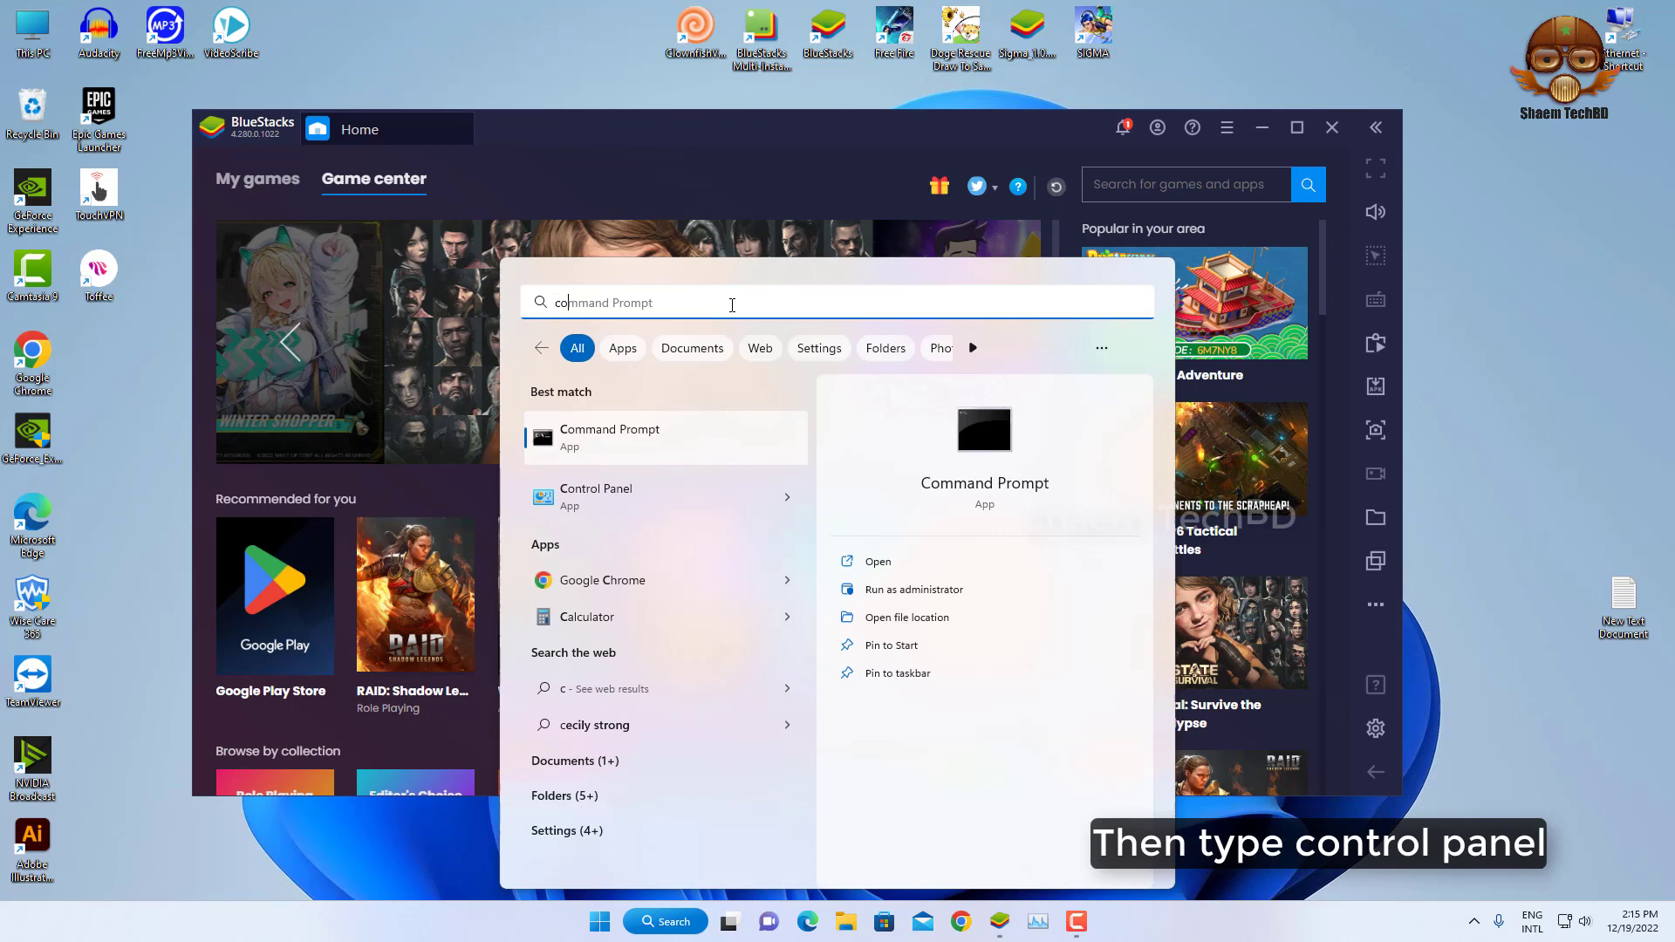
{"action": "type", "text": "ntrol"}
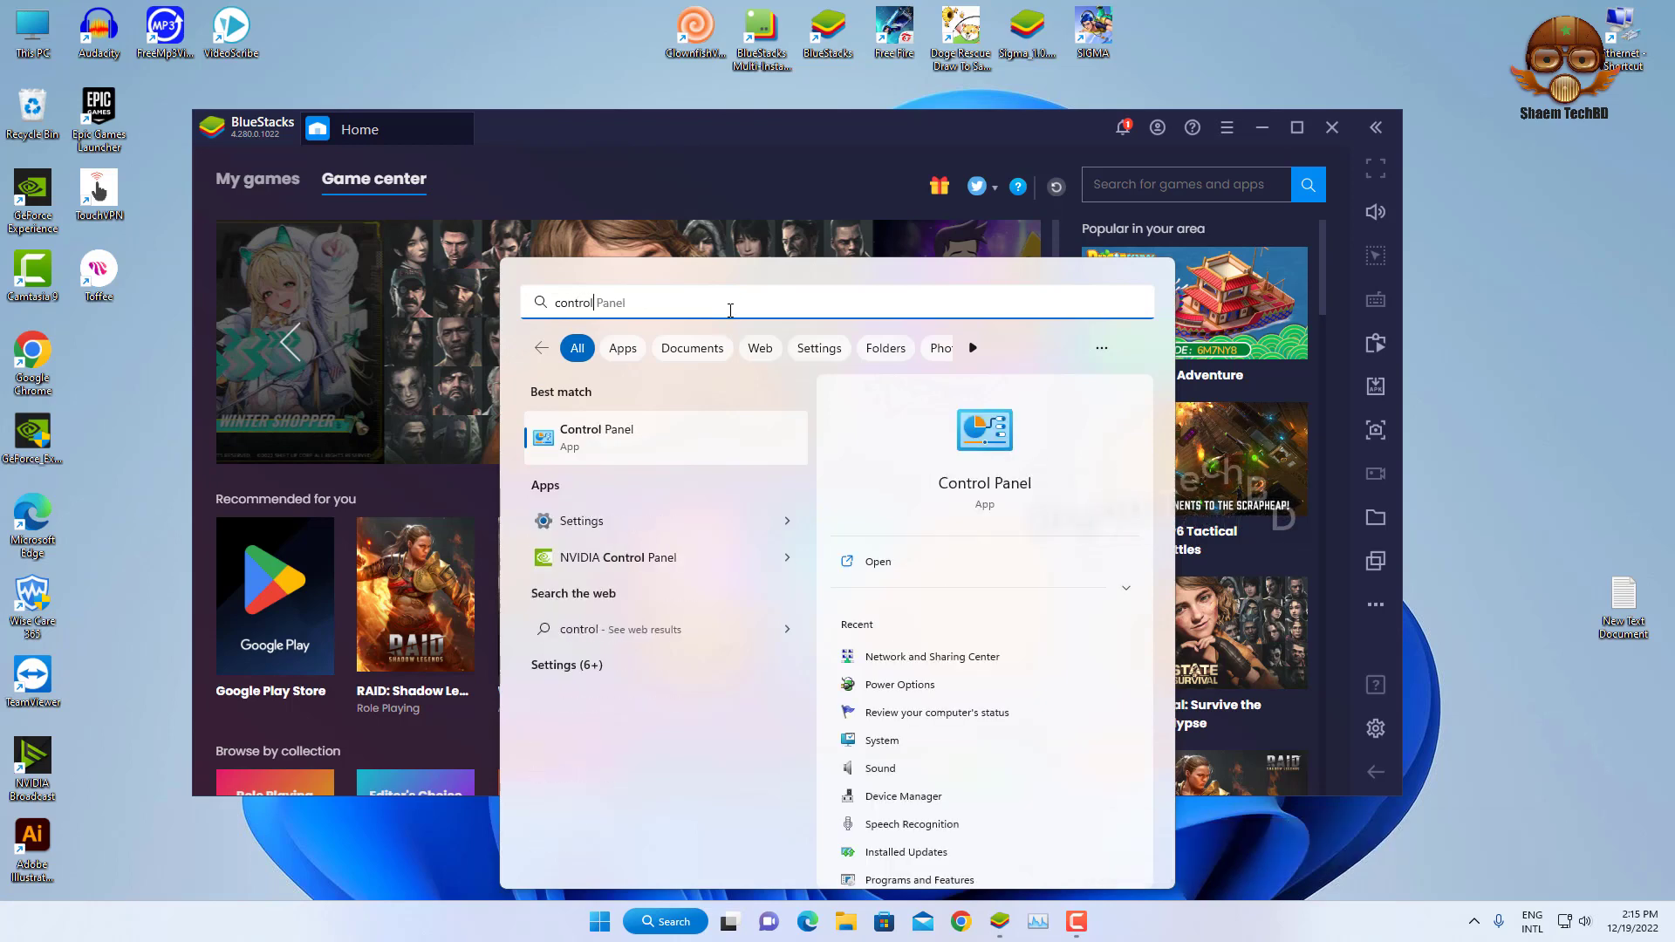
{"action": "key", "text": "Tab"}
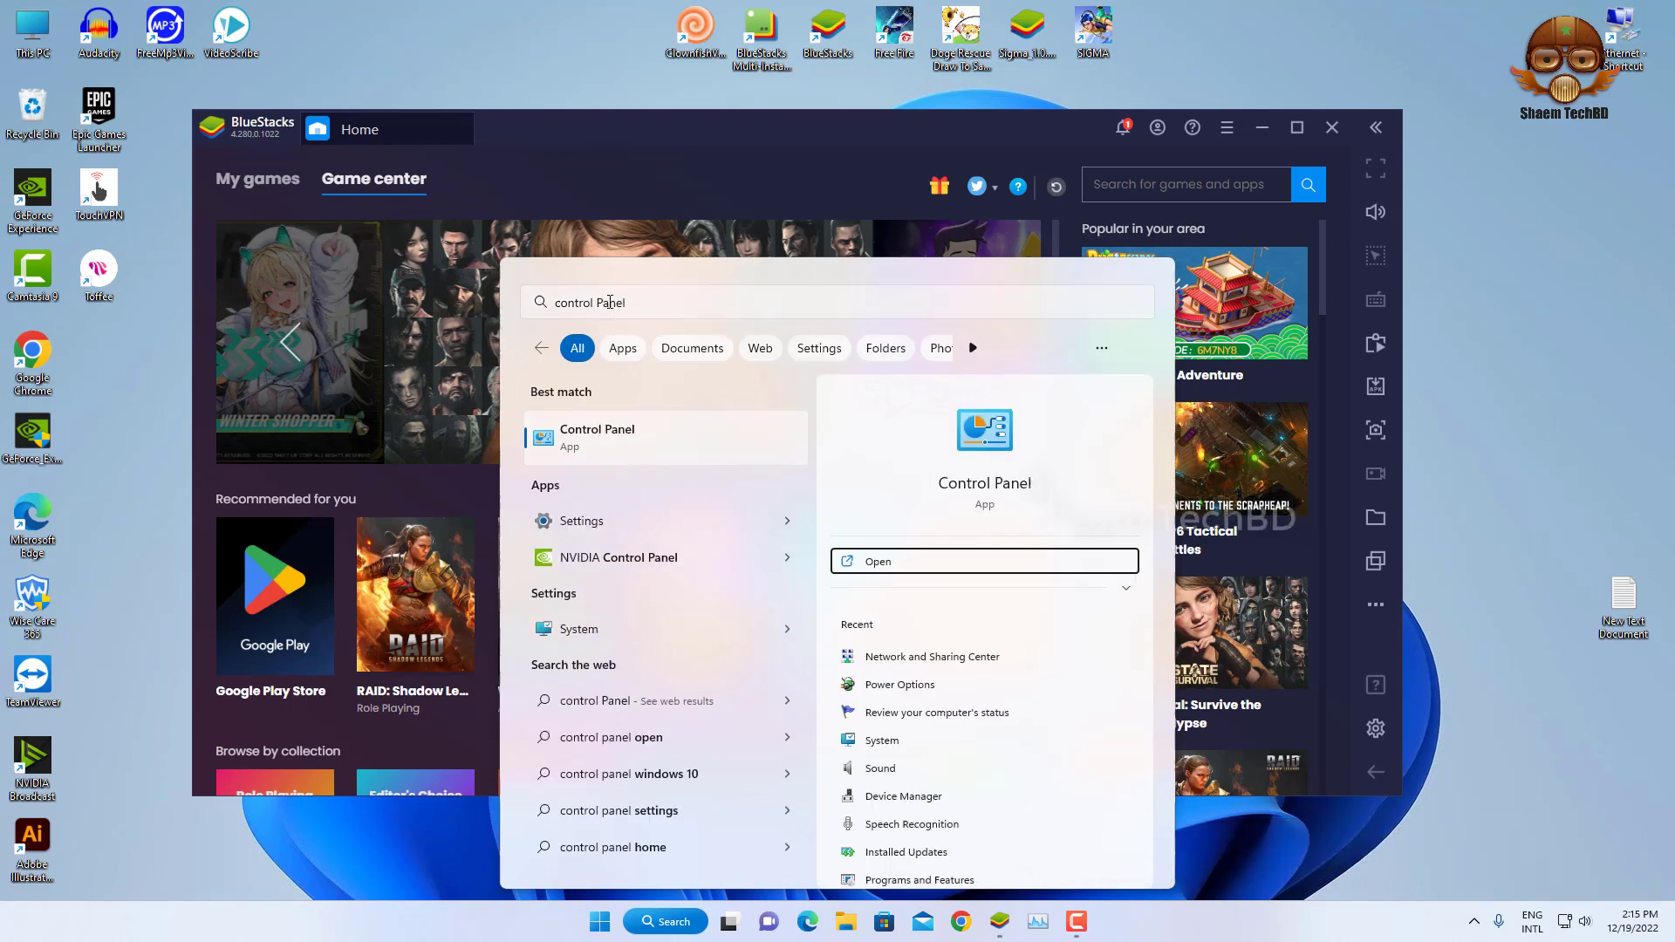
{"action": "left_click", "coordinate": [884, 564]}
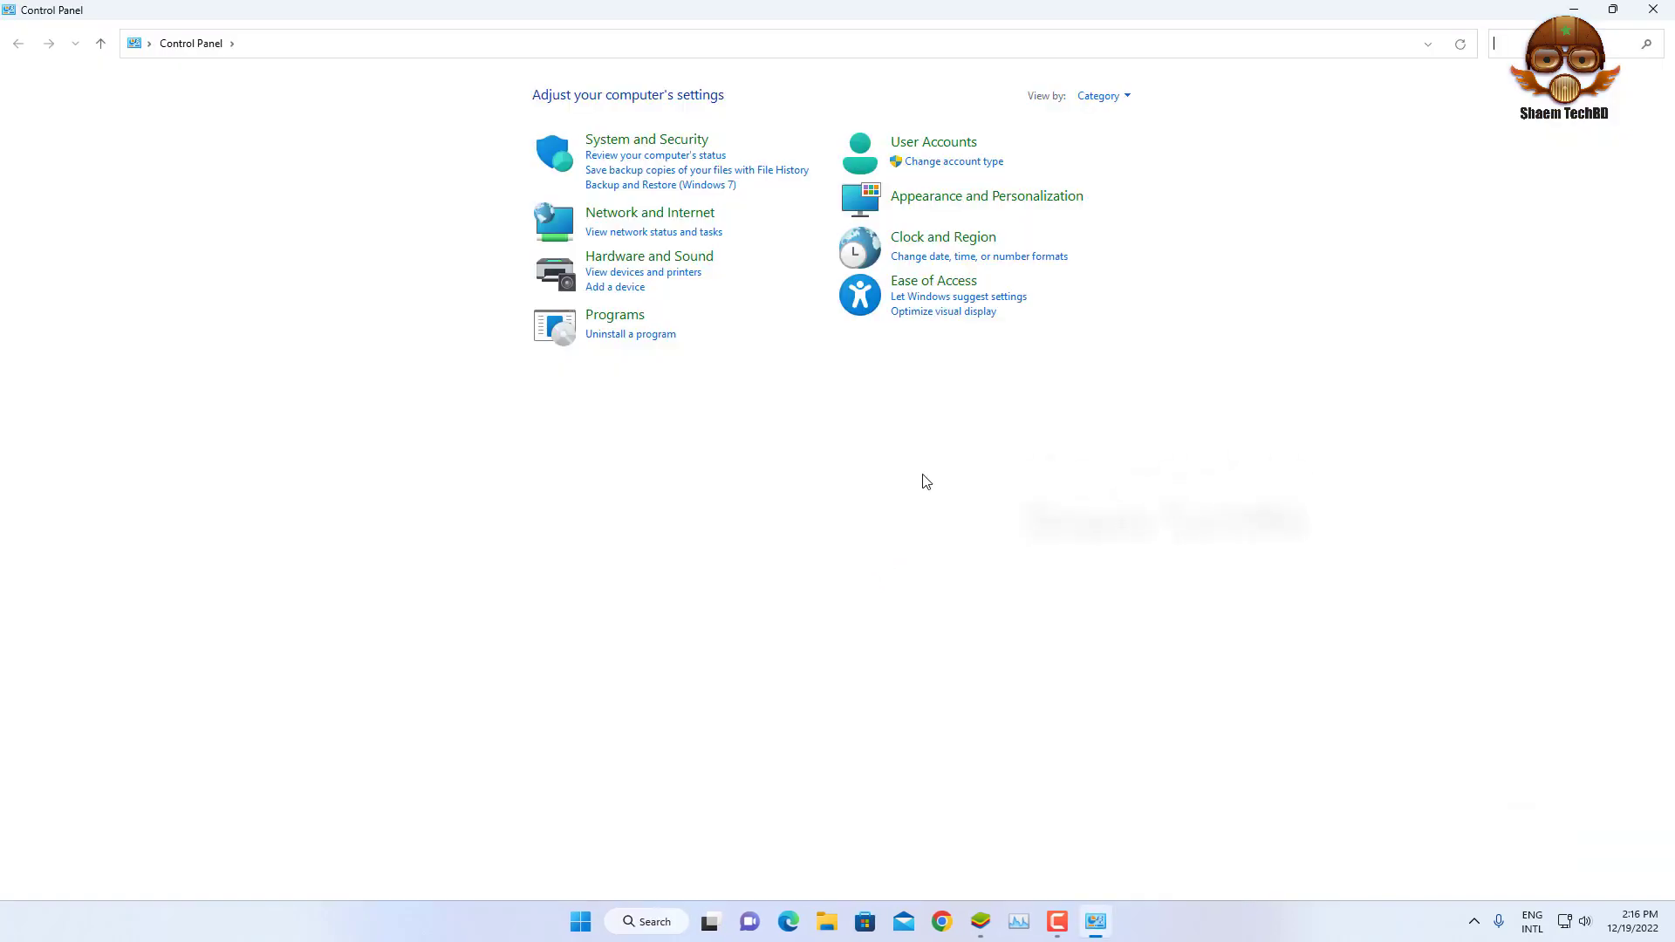
View Control Panel as Large icons and edit the High performance plan in Power Options
{"action": "left_click", "coordinate": [1116, 101]}
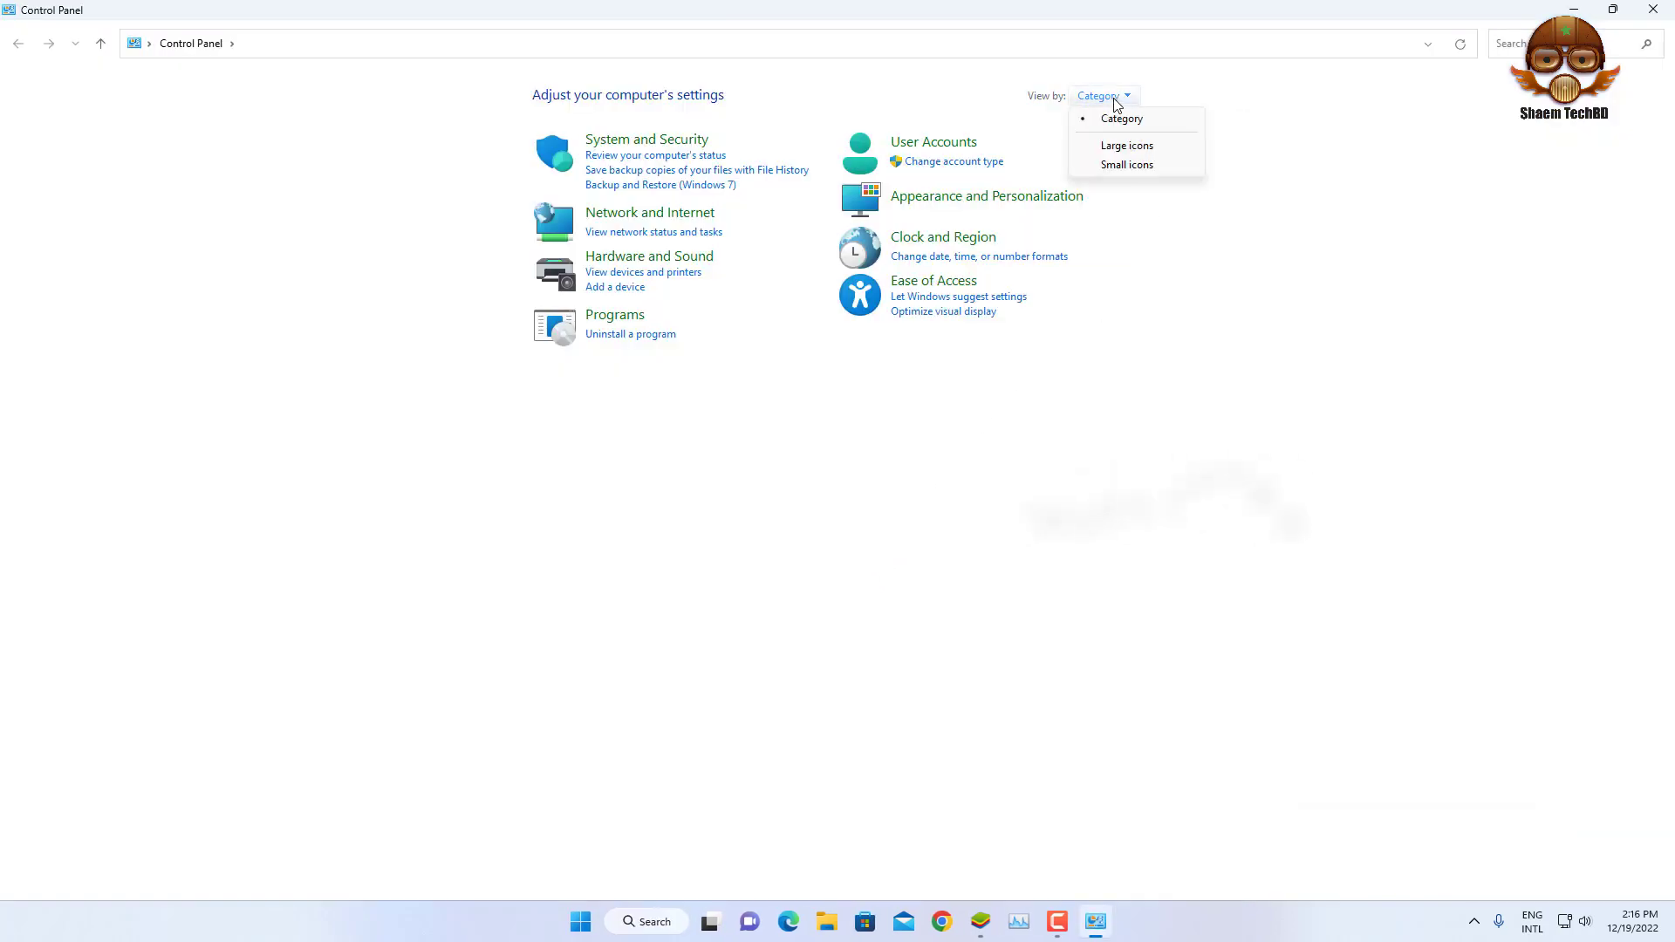
{"action": "left_click", "coordinate": [1134, 152]}
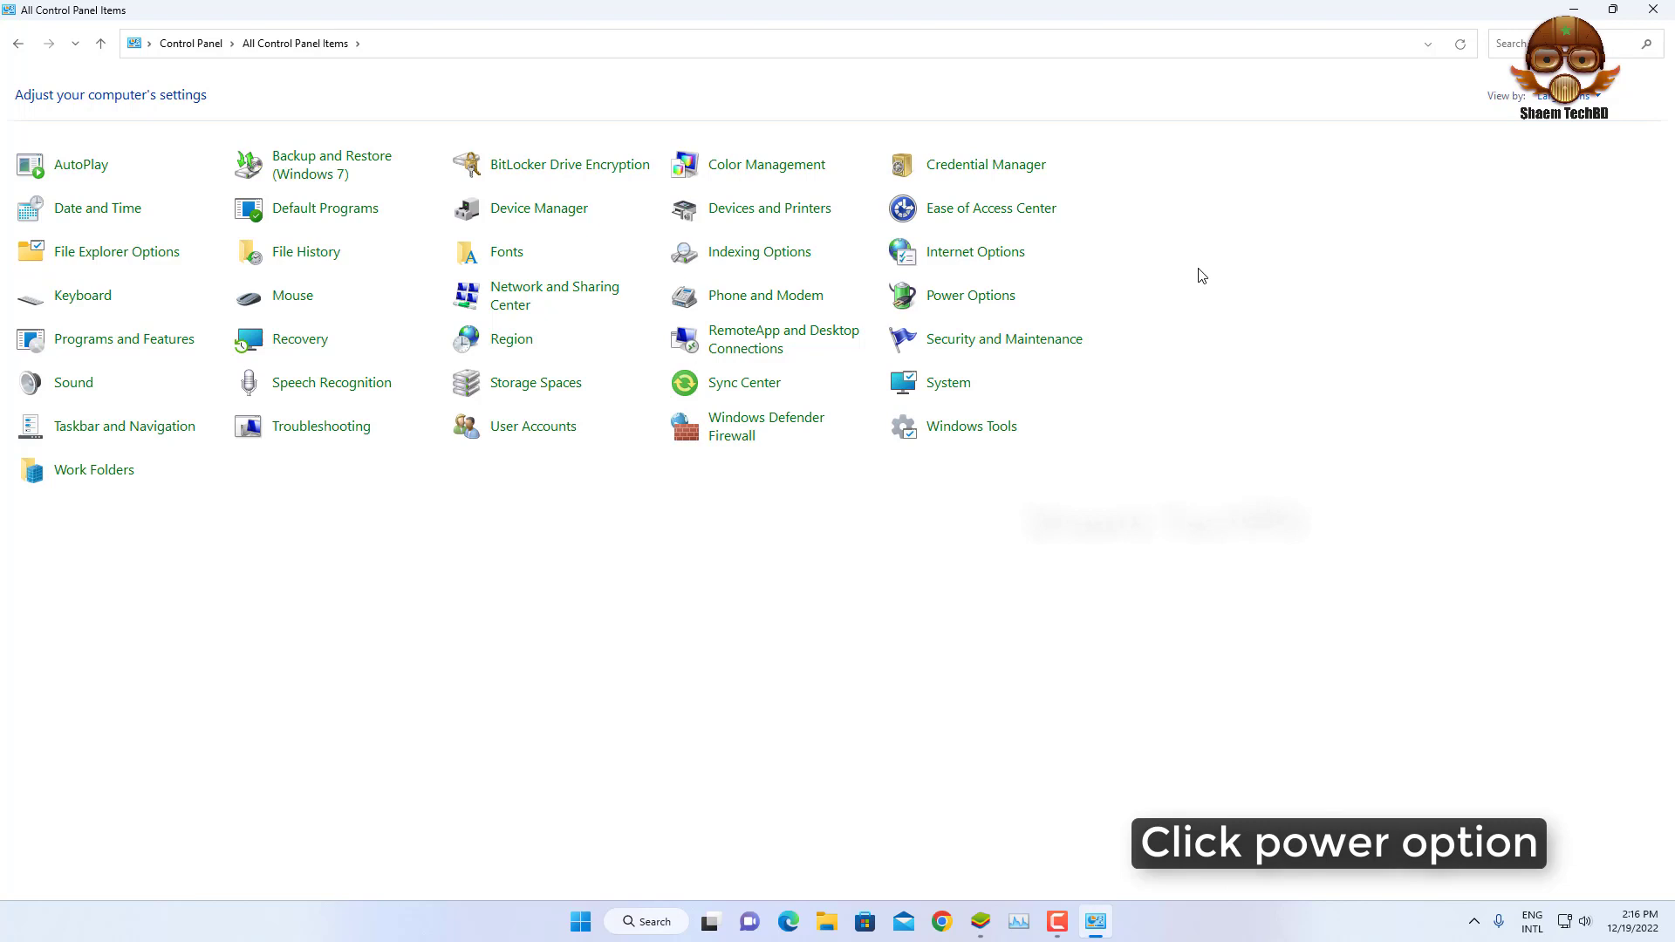
{"action": "left_click", "coordinate": [963, 301]}
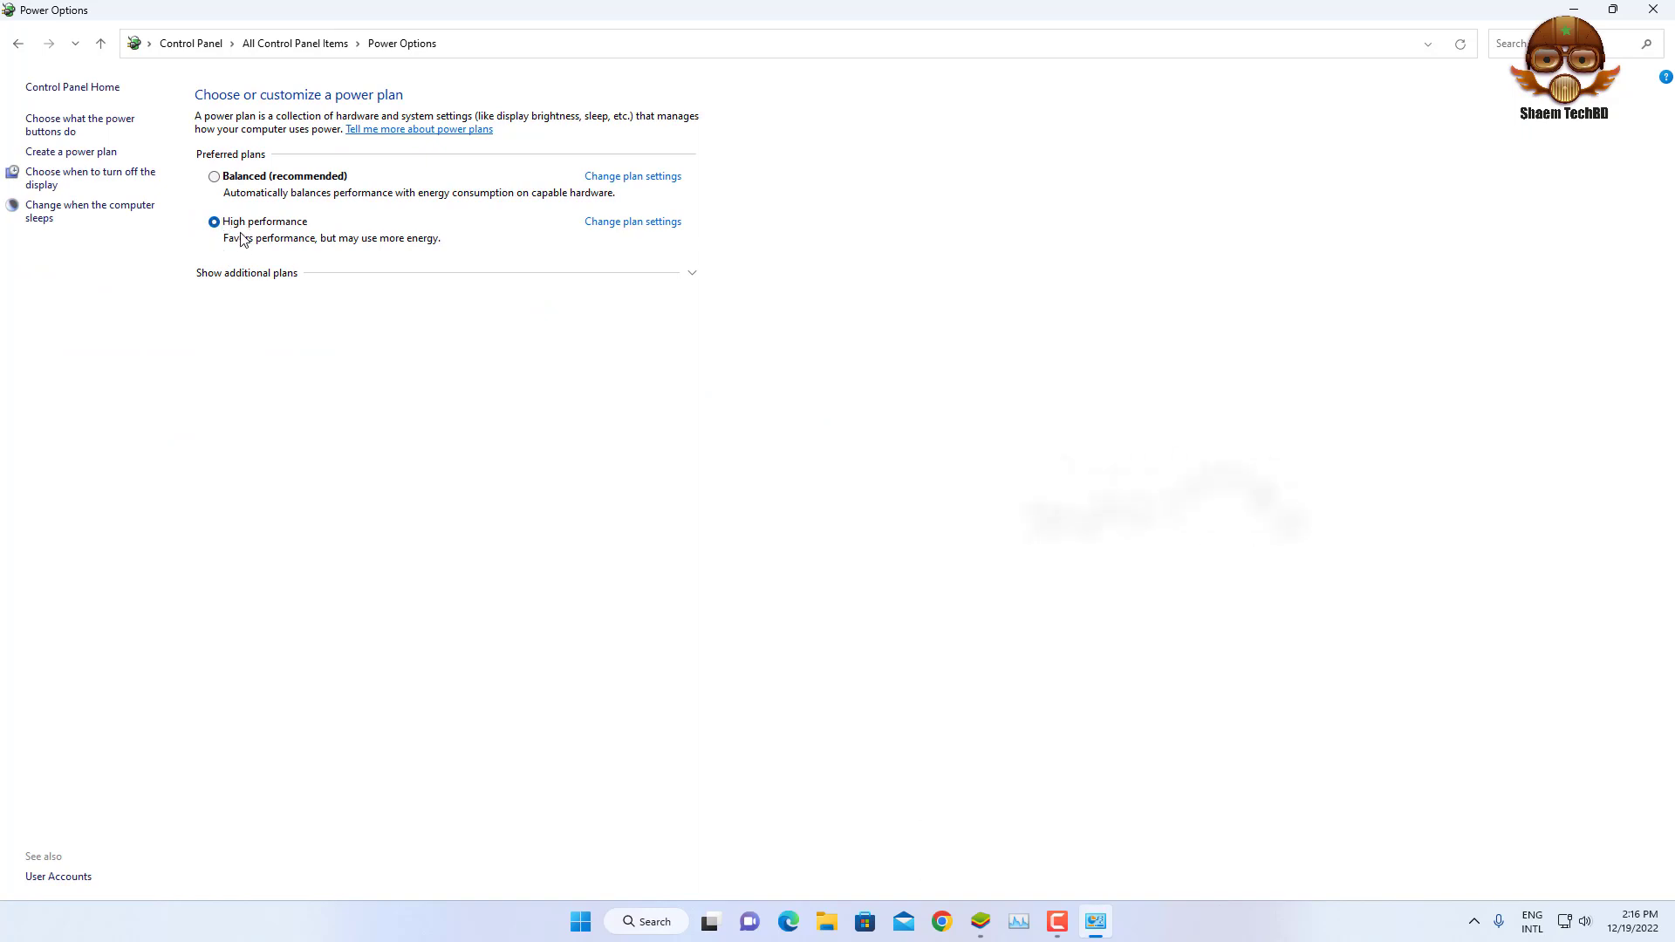
{"action": "left_click", "coordinate": [607, 224]}
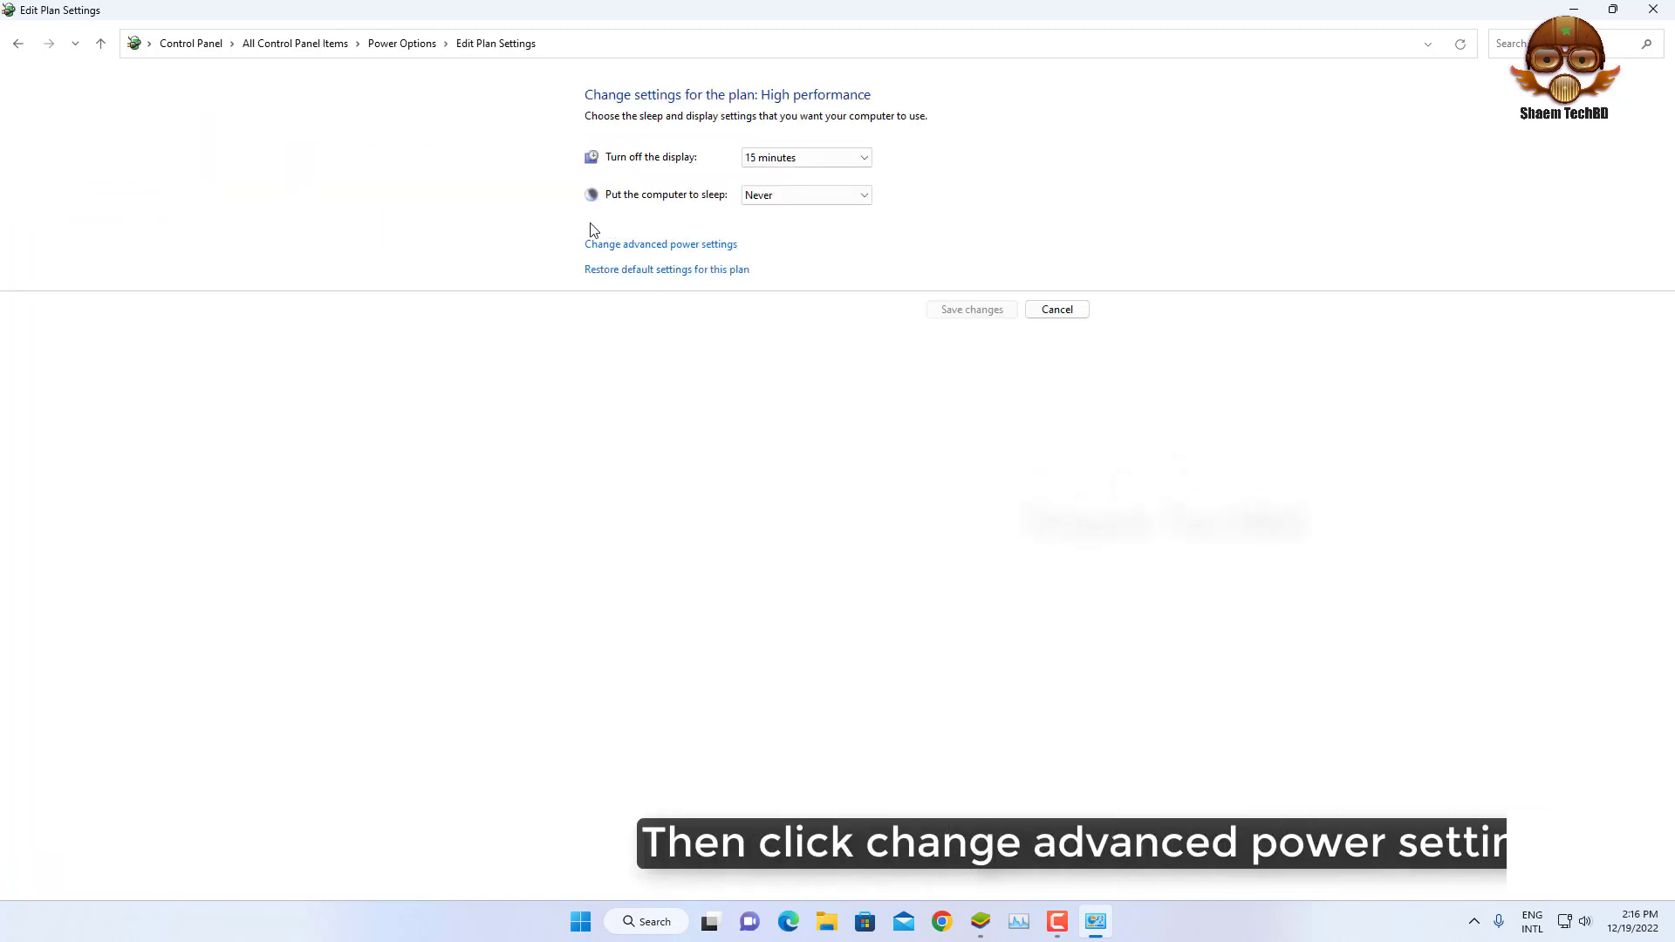
Verify minimum and maximum processor state are 100% in advanced power settings and confirm with OK
{"action": "left_click", "coordinate": [675, 247]}
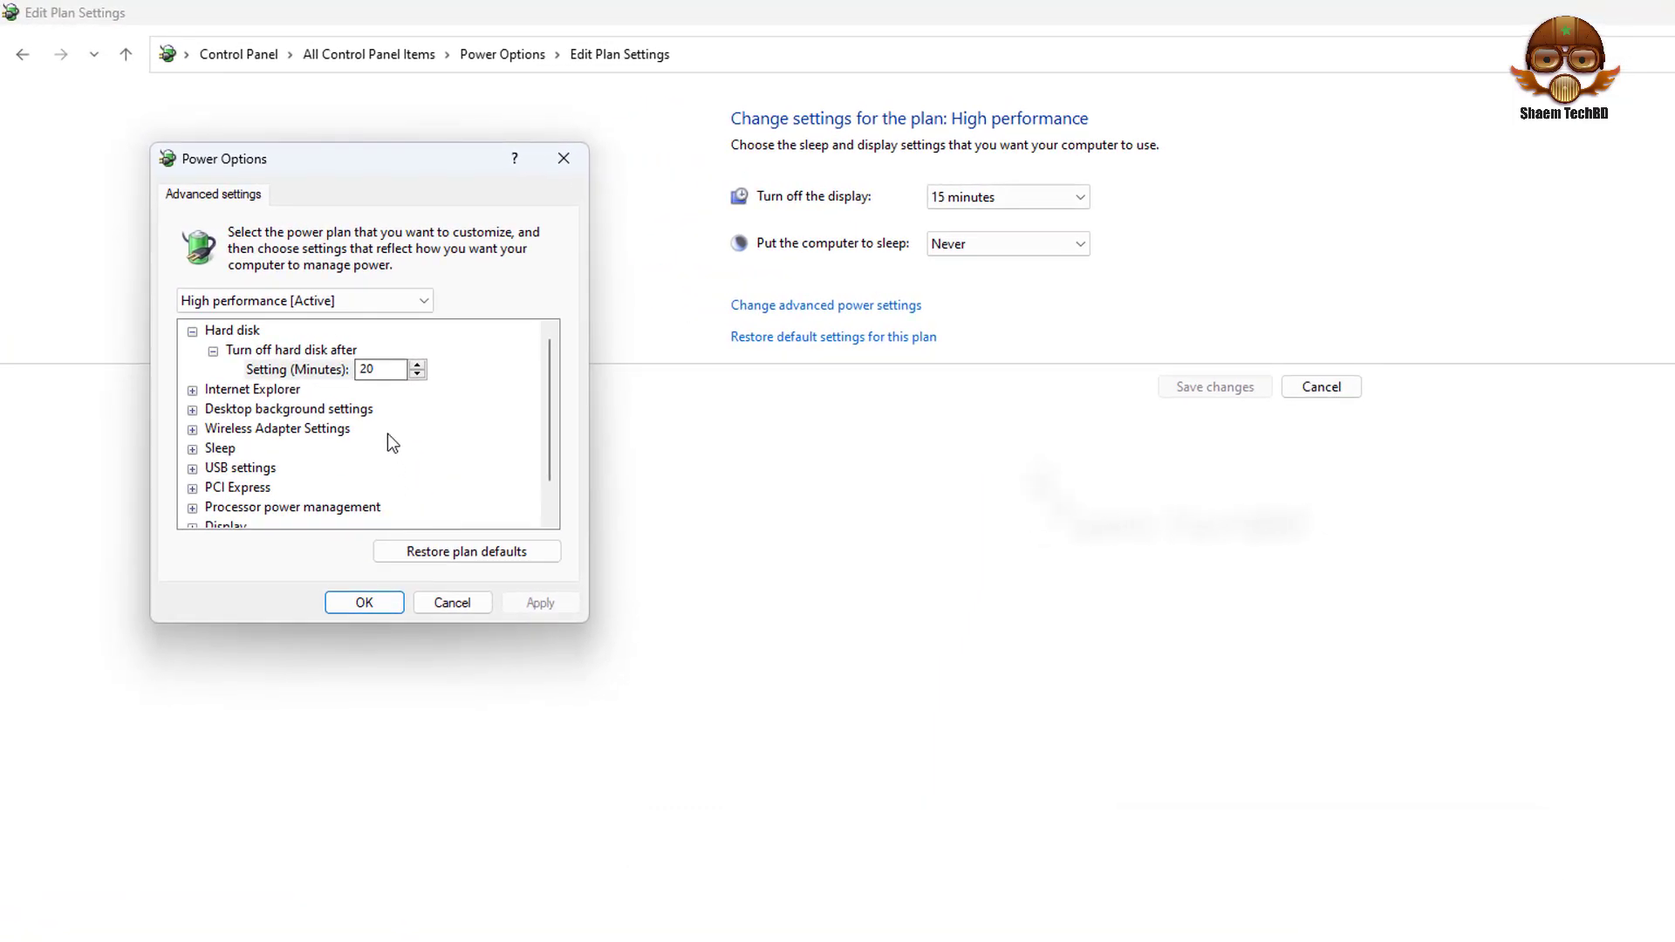
{"action": "scroll", "coordinate": [384, 433], "scroll_direction": "down", "scroll_amount": 1}
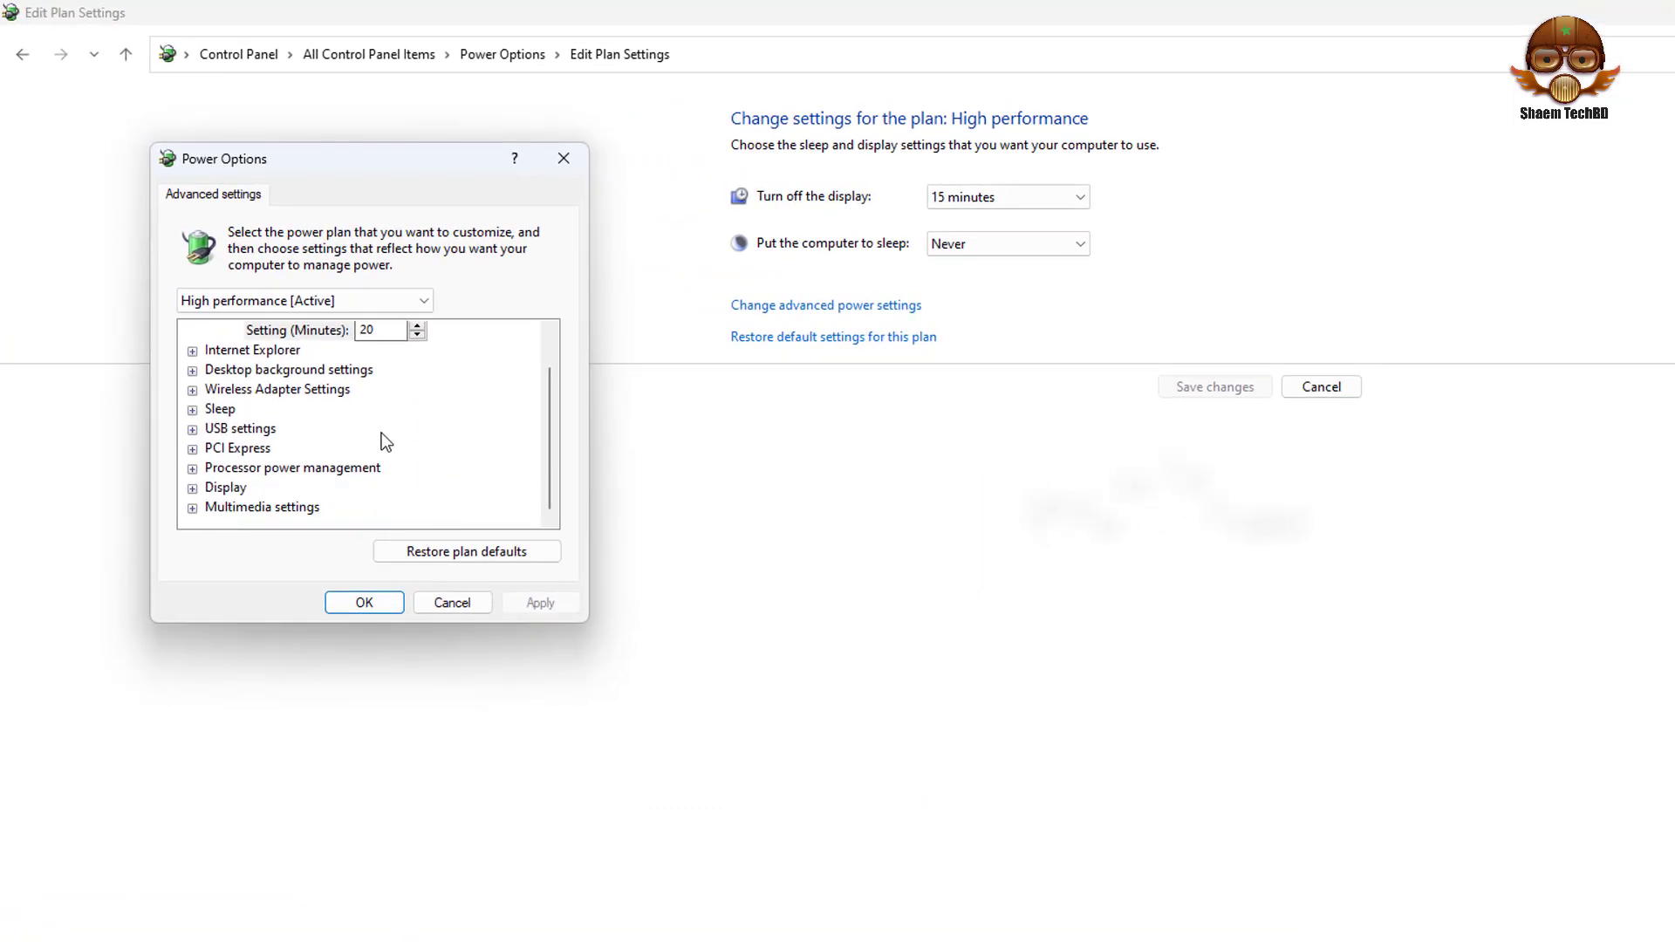
{"action": "left_click", "coordinate": [193, 469]}
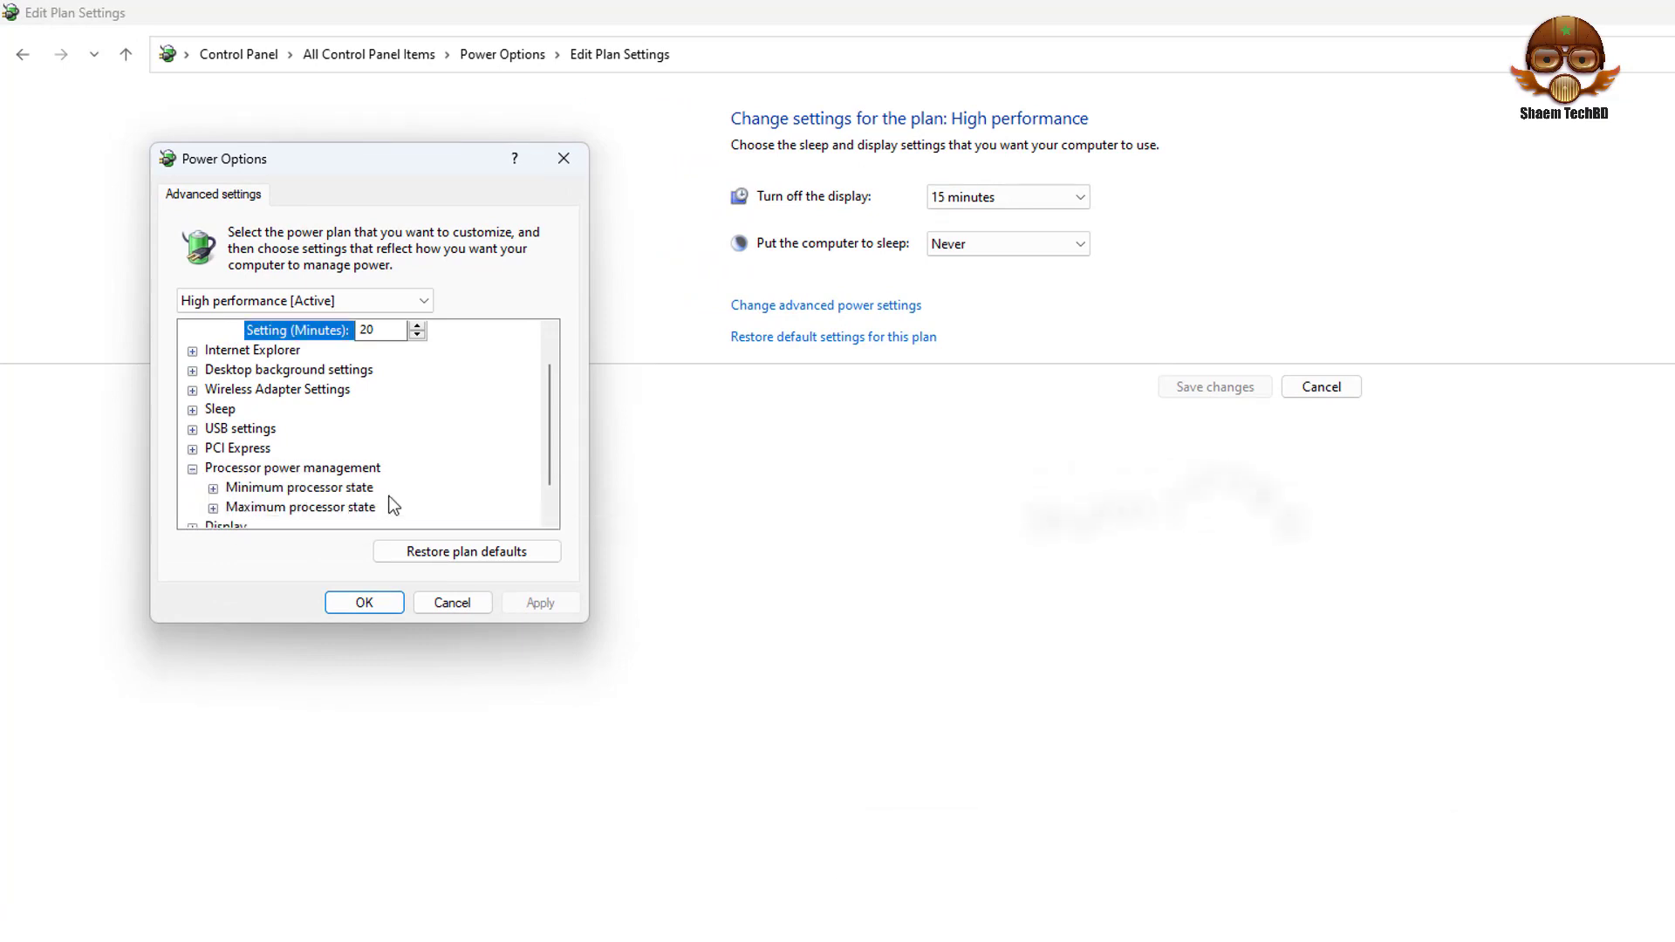
{"action": "scroll", "coordinate": [234, 474], "scroll_direction": "down", "scroll_amount": 1}
{"action": "left_click", "coordinate": [213, 447]}
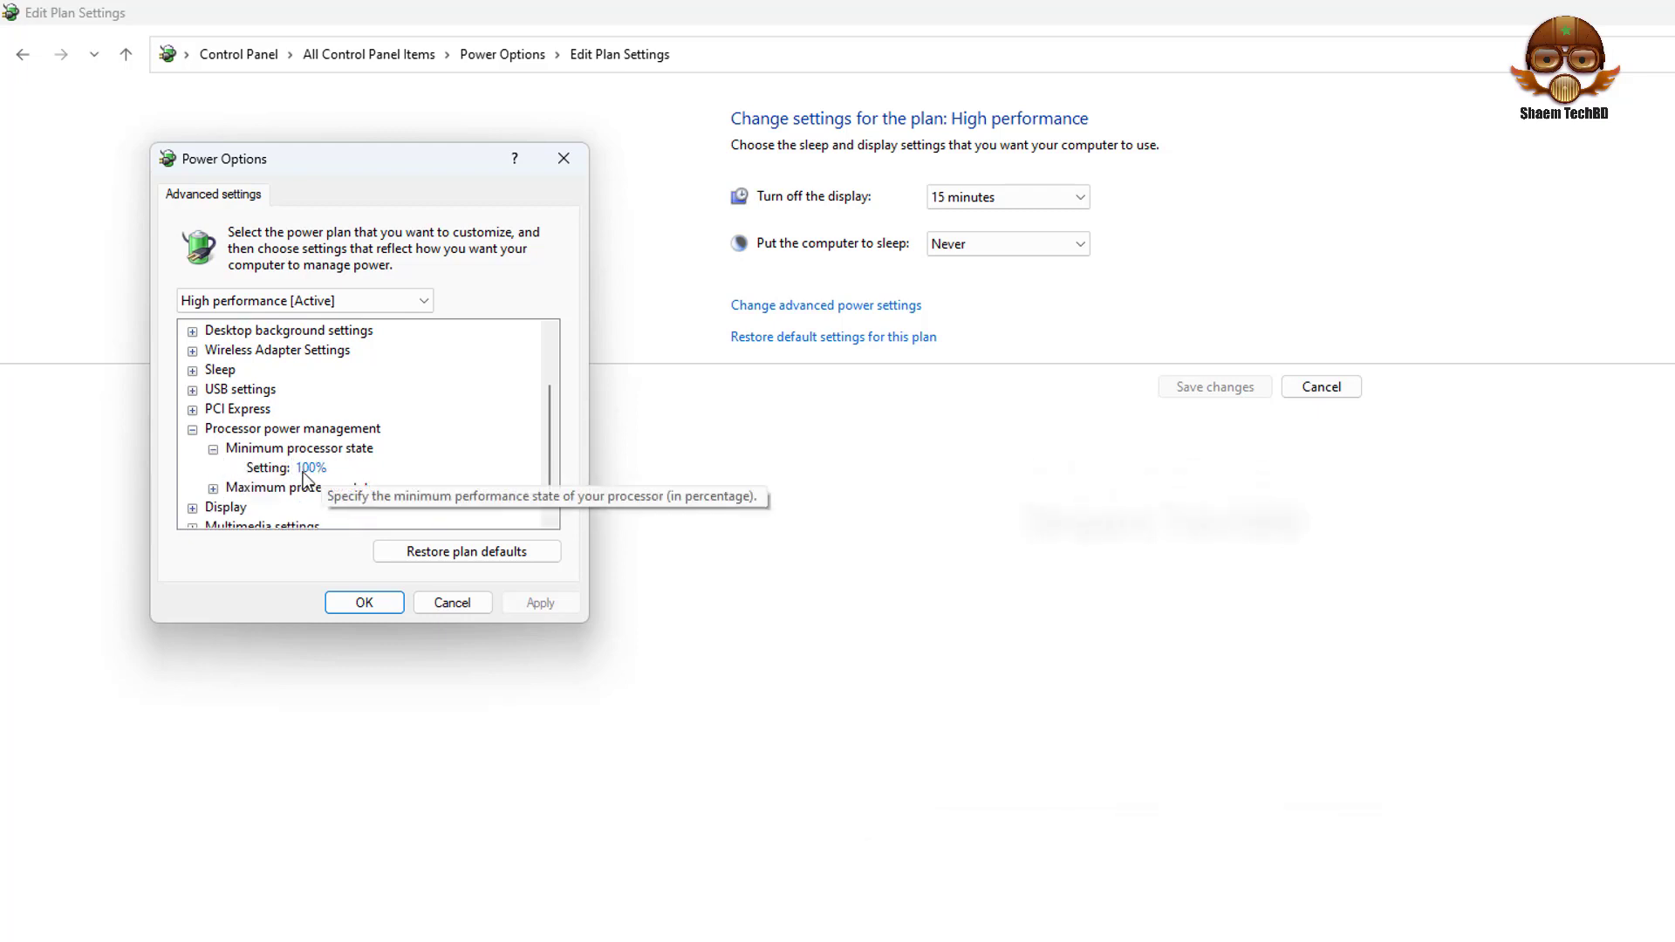
{"action": "left_click", "coordinate": [214, 487]}
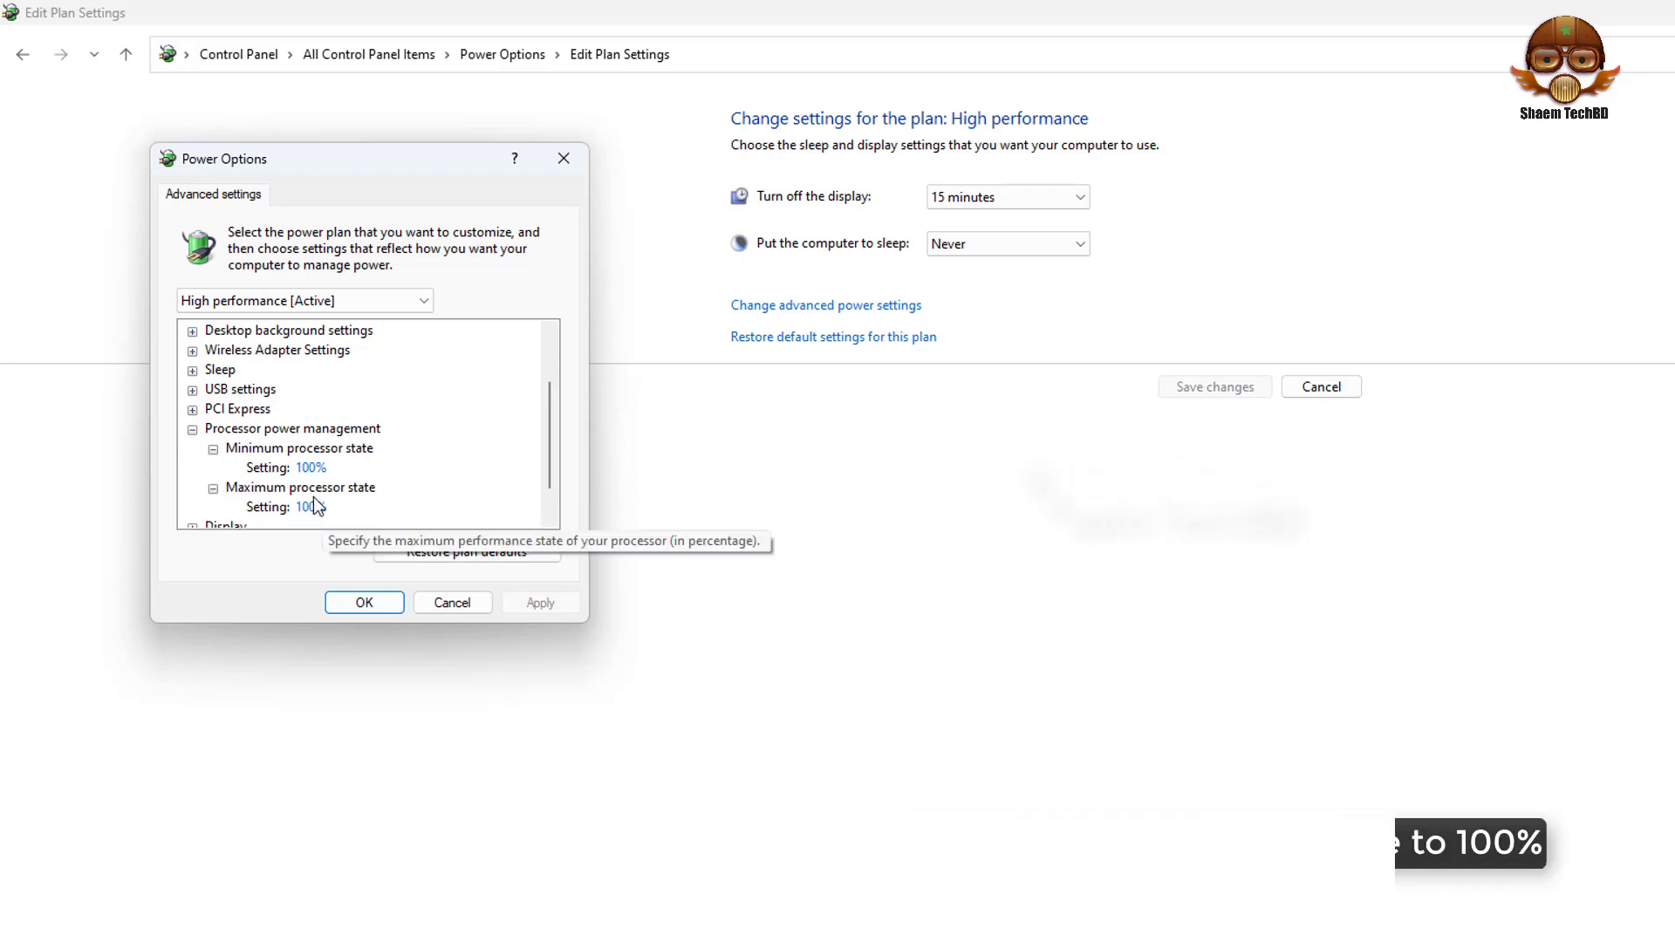
{"action": "left_click", "coordinate": [366, 601]}
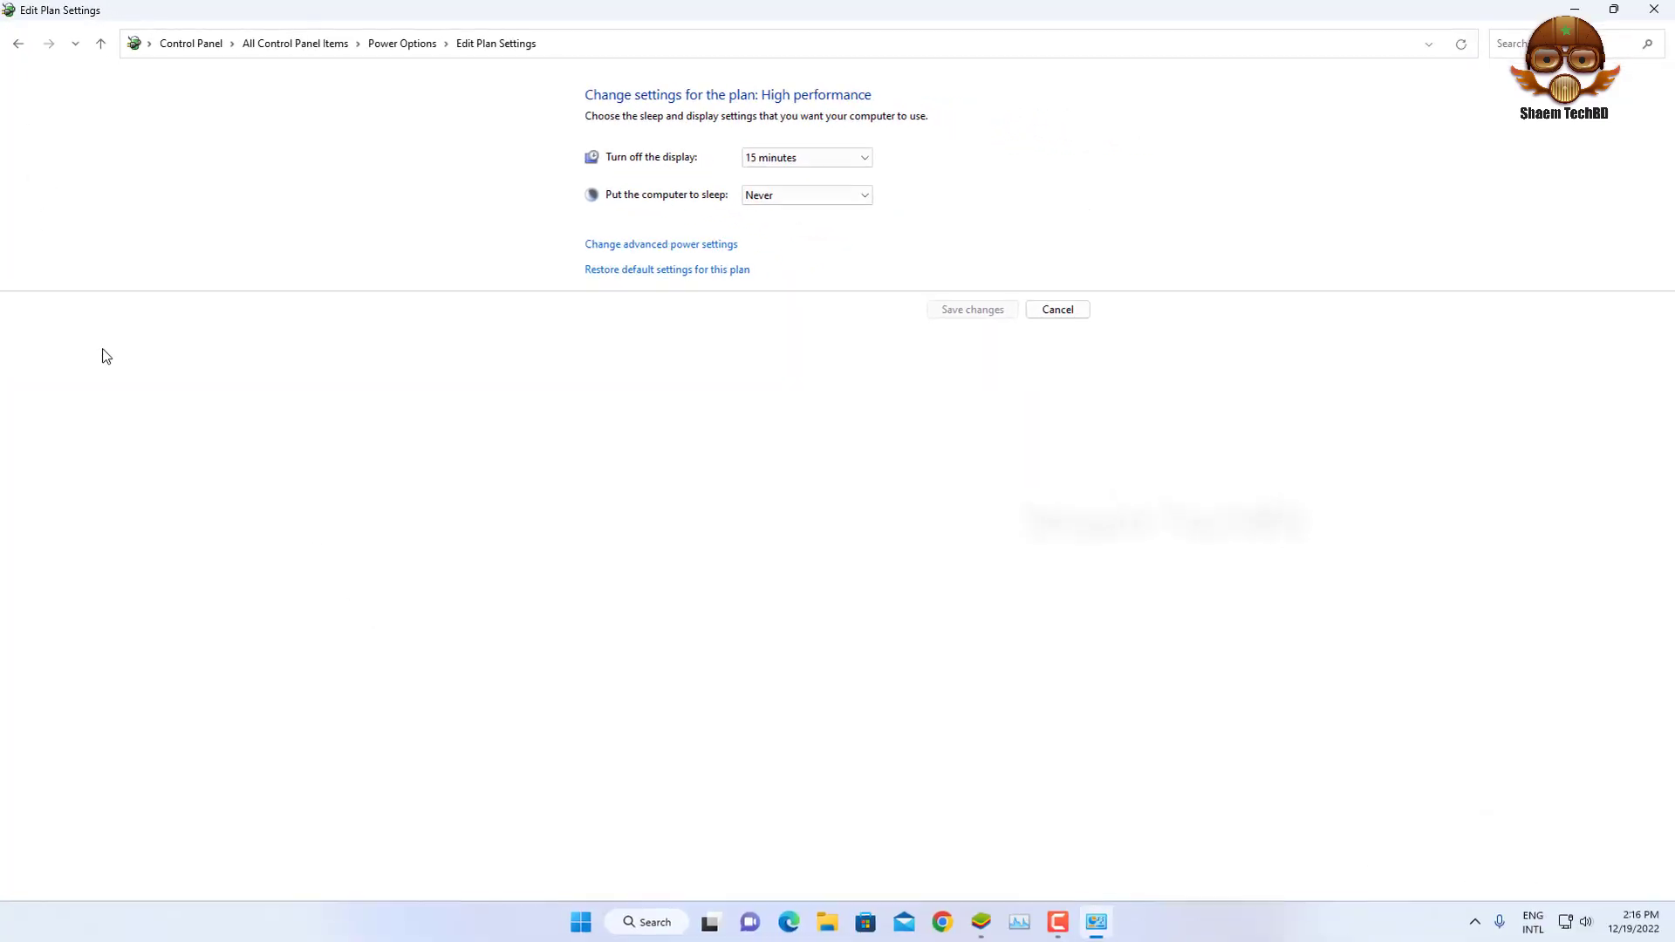
Launch Task Manager from Windows Search and maximize it
{"action": "left_click", "coordinate": [17, 46]}
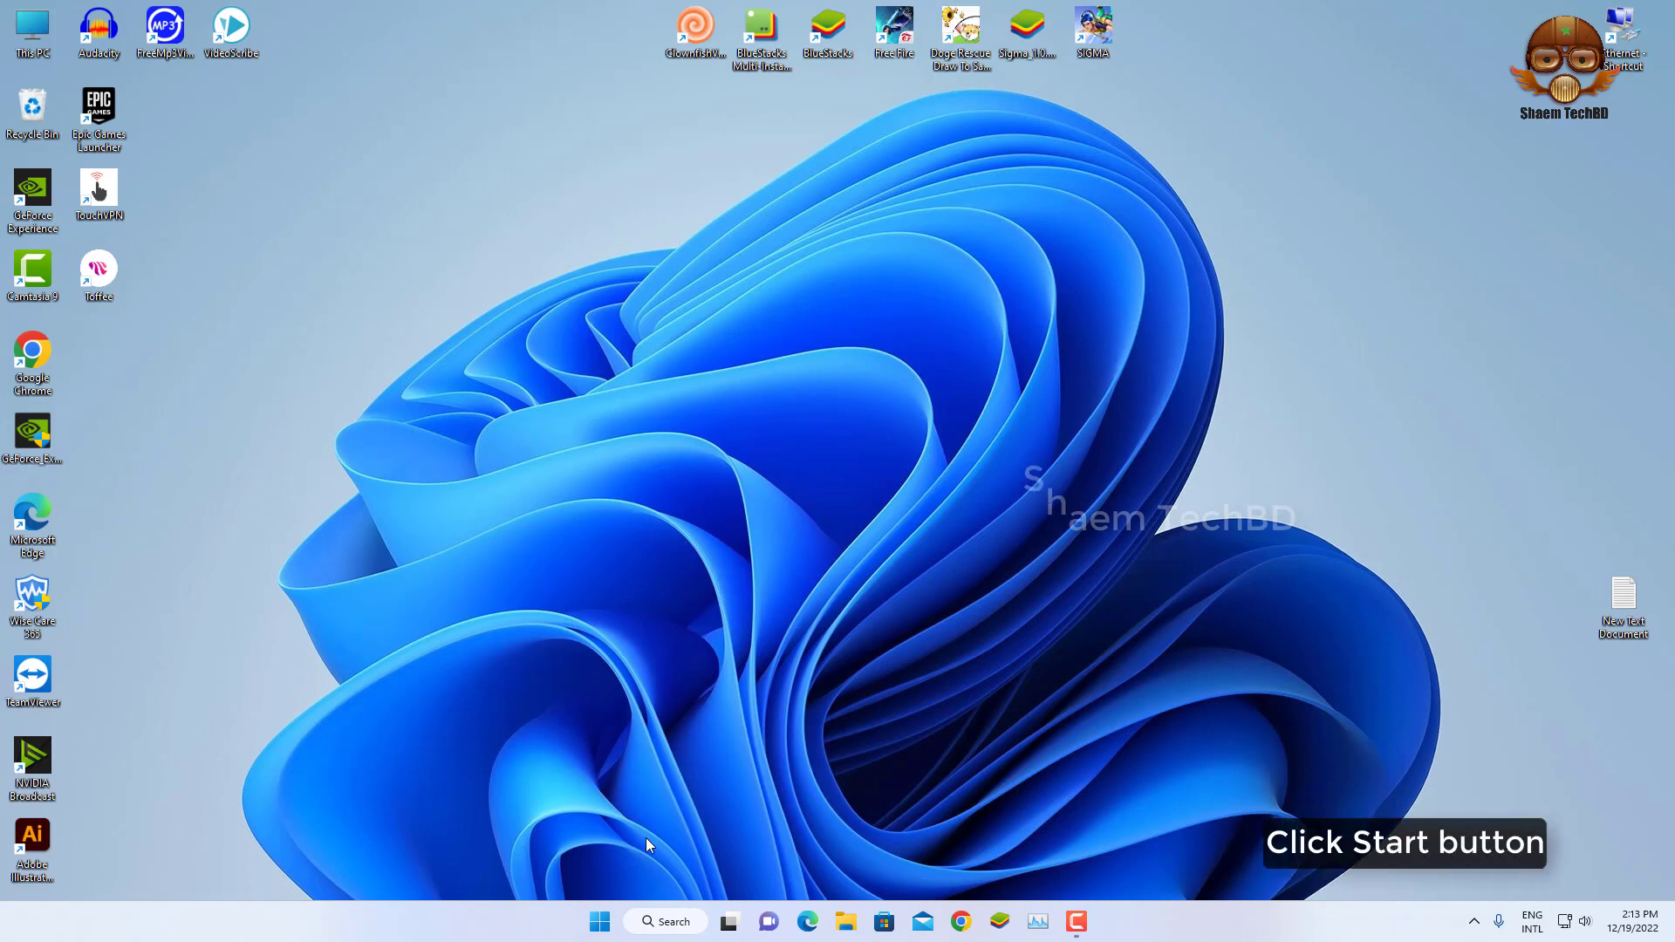
{"action": "left_click", "coordinate": [599, 921]}
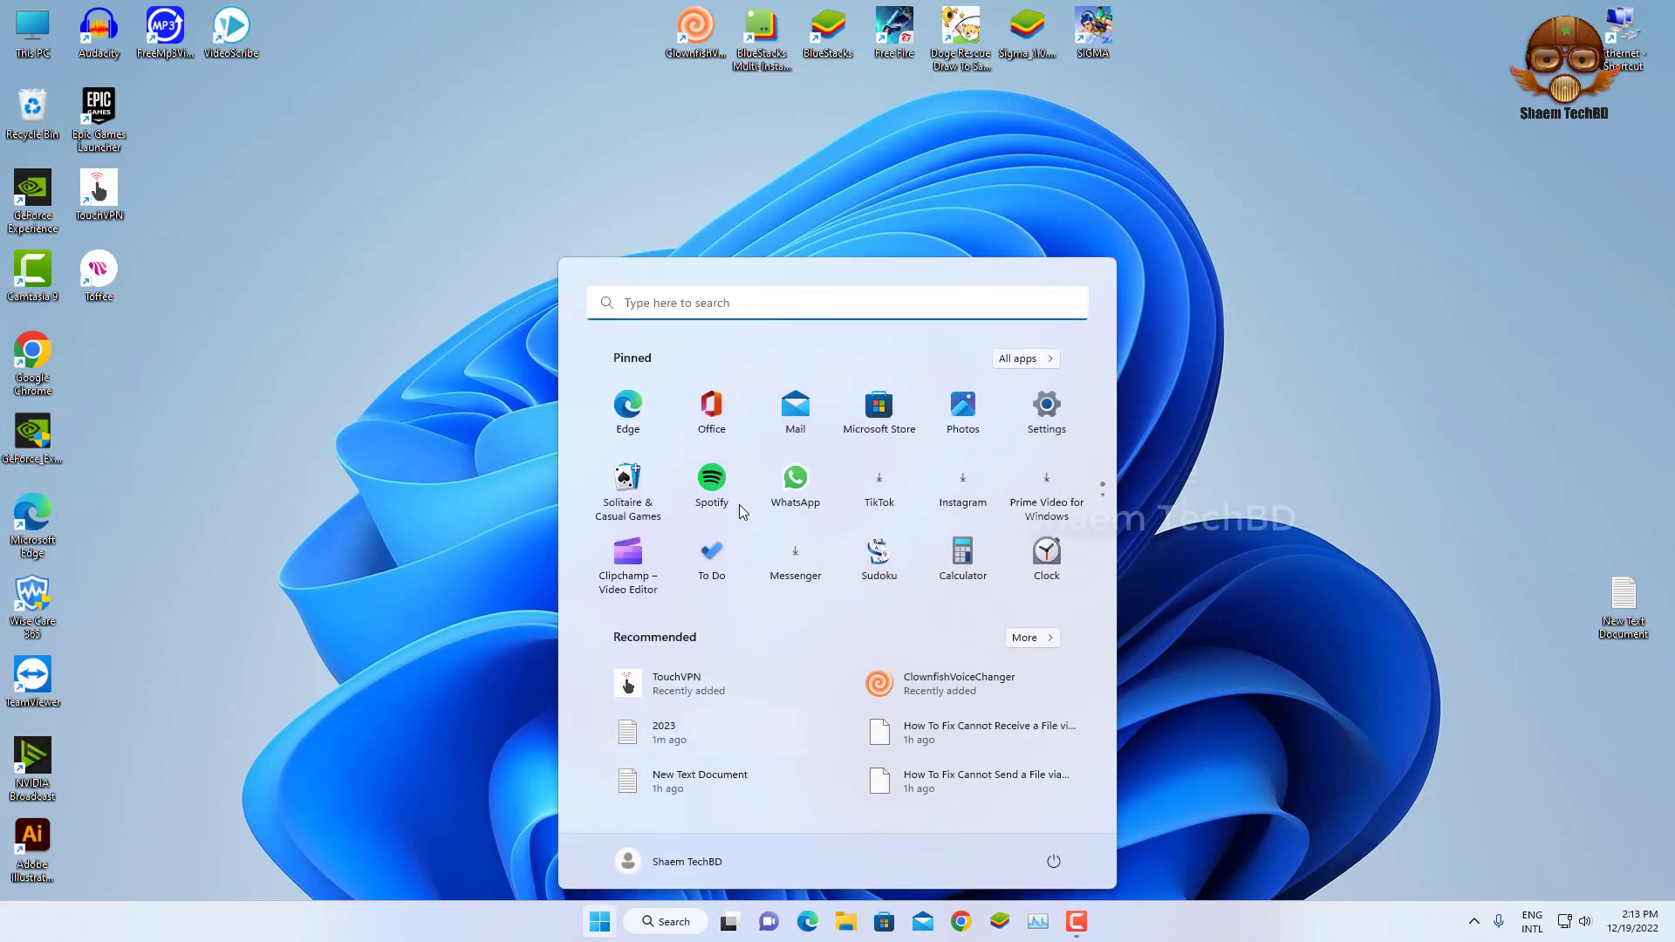
{"action": "left_click", "coordinate": [746, 307]}
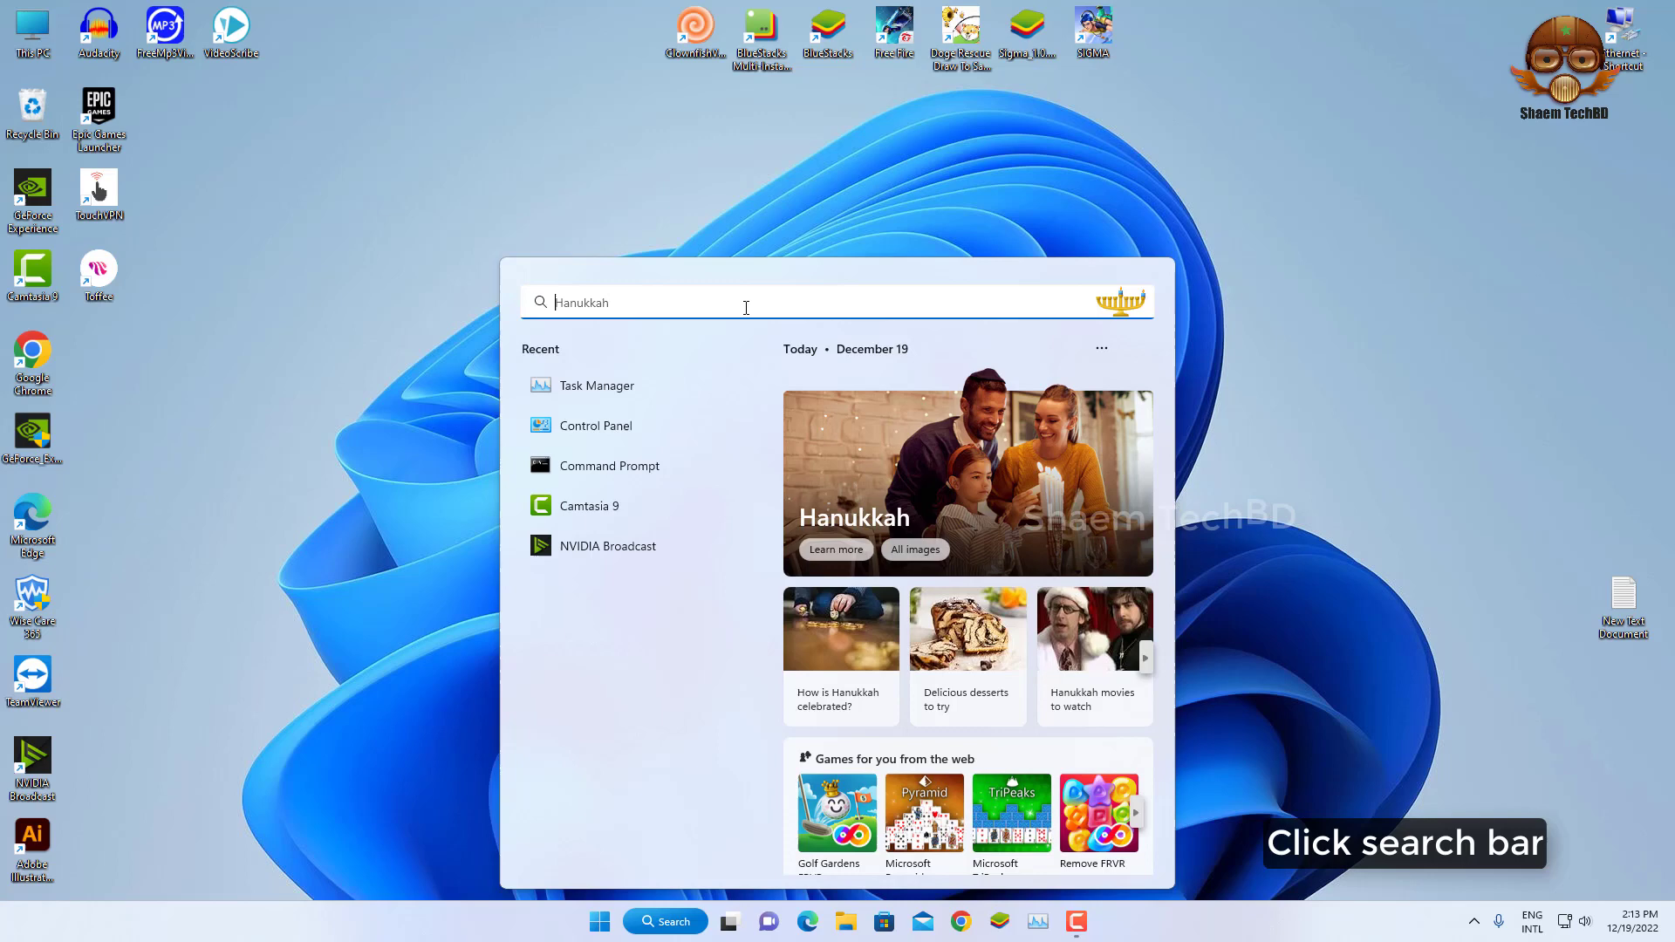
{"action": "type", "text": "task"}
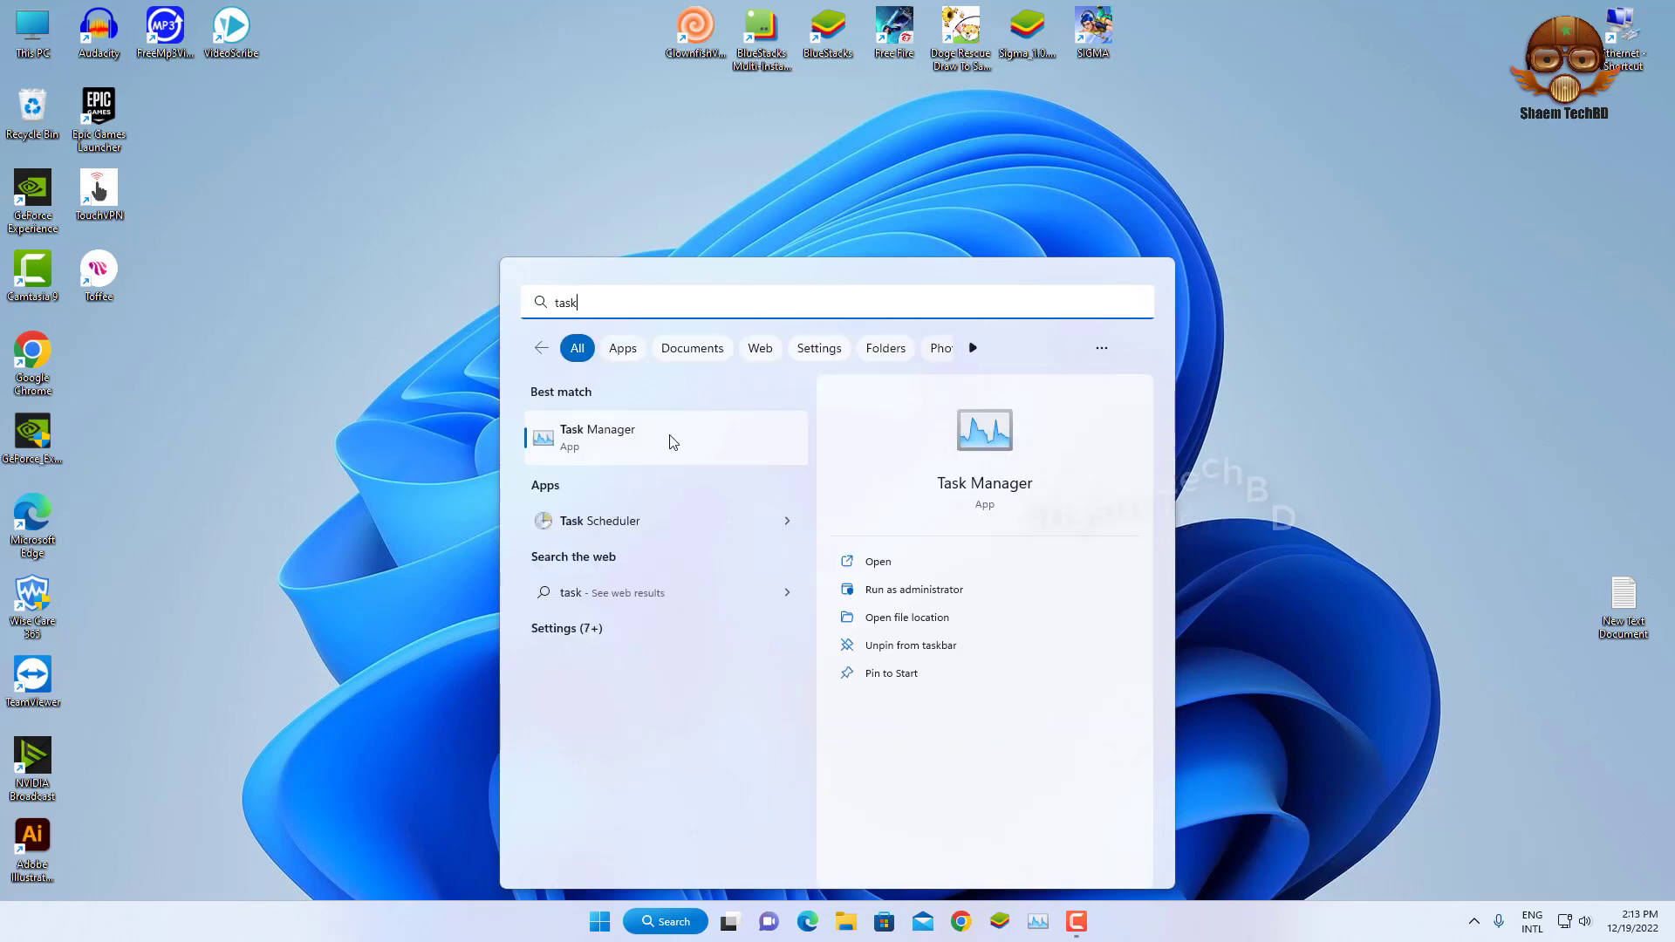
{"action": "left_click", "coordinate": [610, 446]}
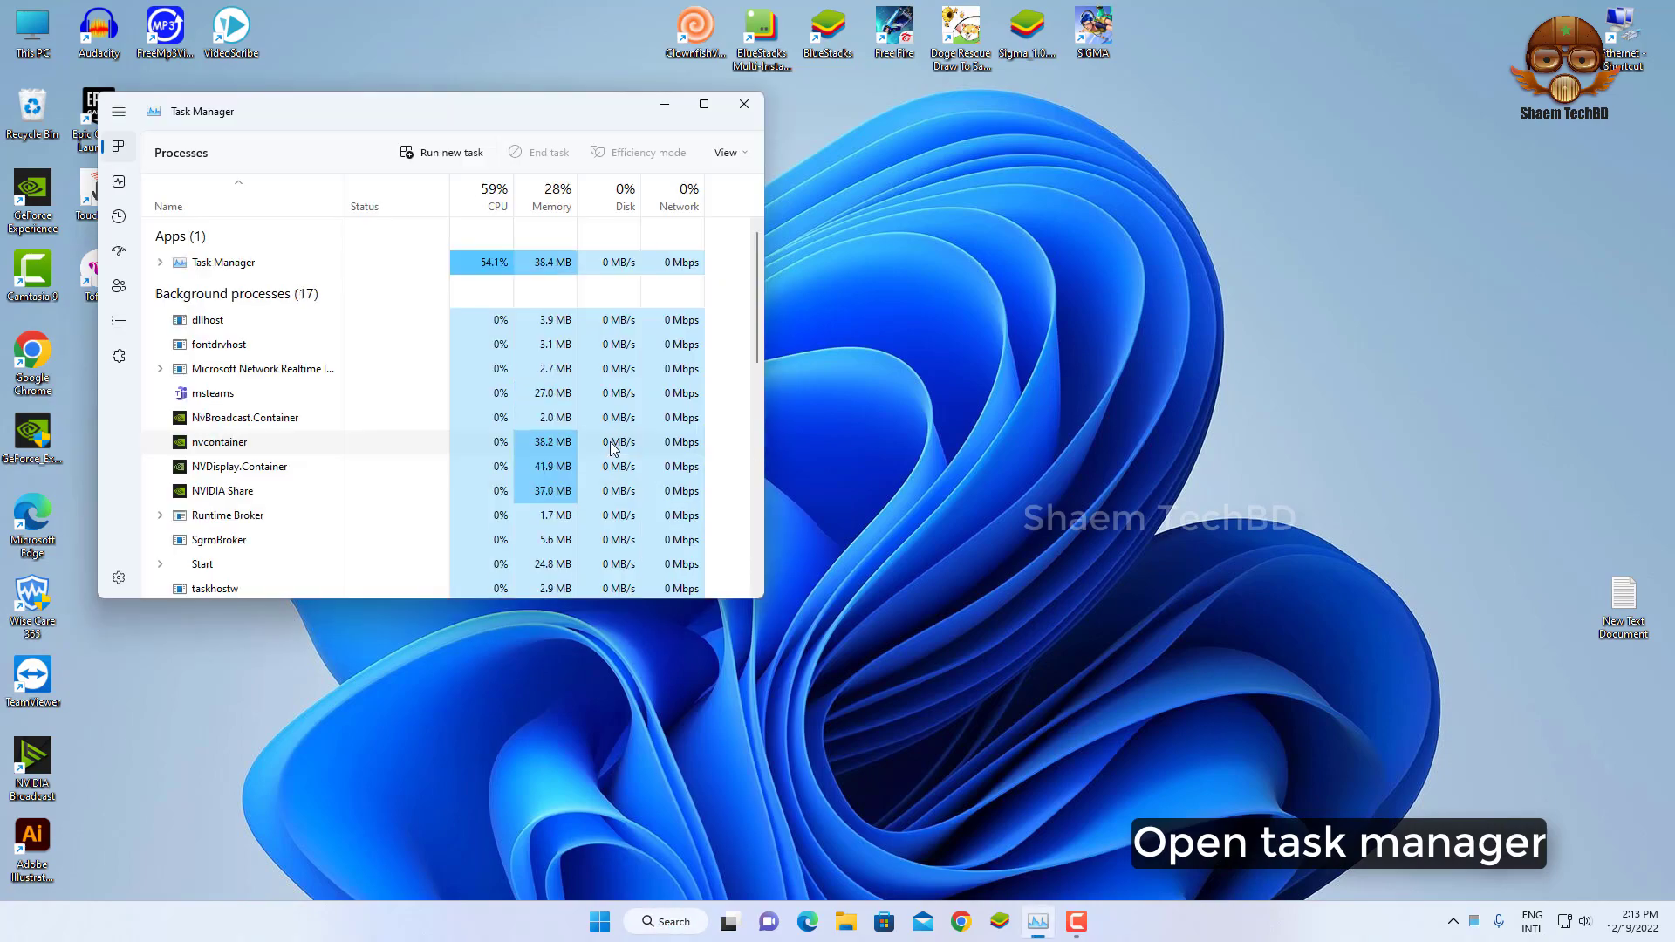
{"action": "left_click", "coordinate": [703, 103]}
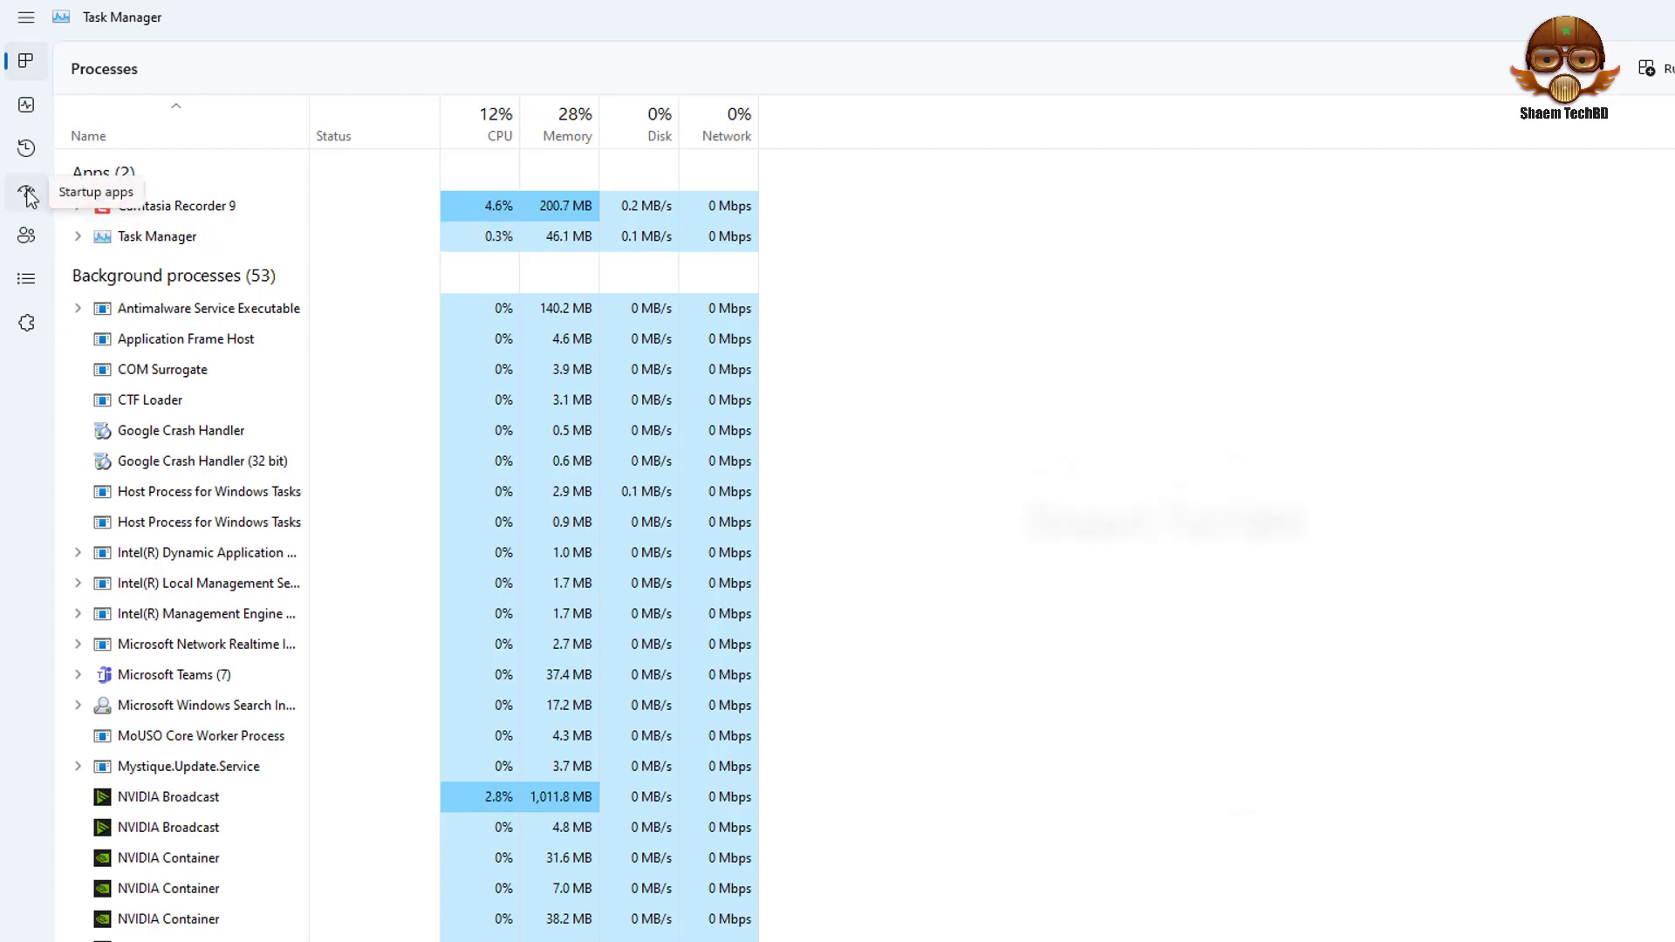
Disable EpicGamesLauncher, IDMan, Microsoft Teams and msedge on the Startup apps page
{"action": "left_click", "coordinate": [27, 197]}
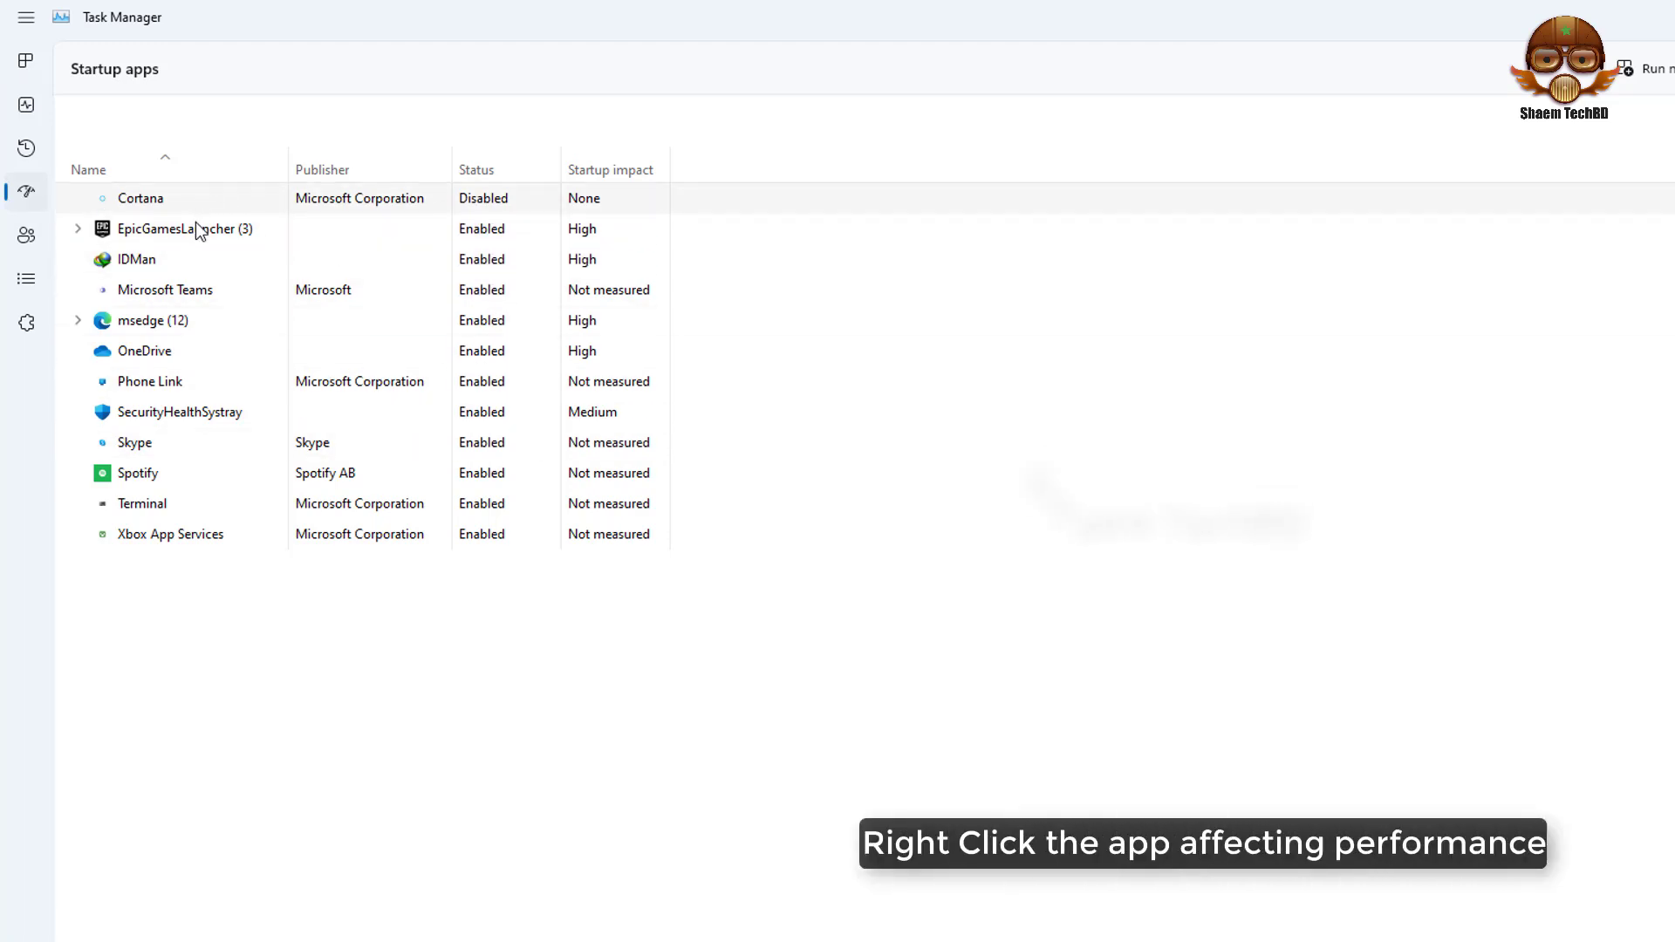
{"action": "right_click", "coordinate": [484, 233]}
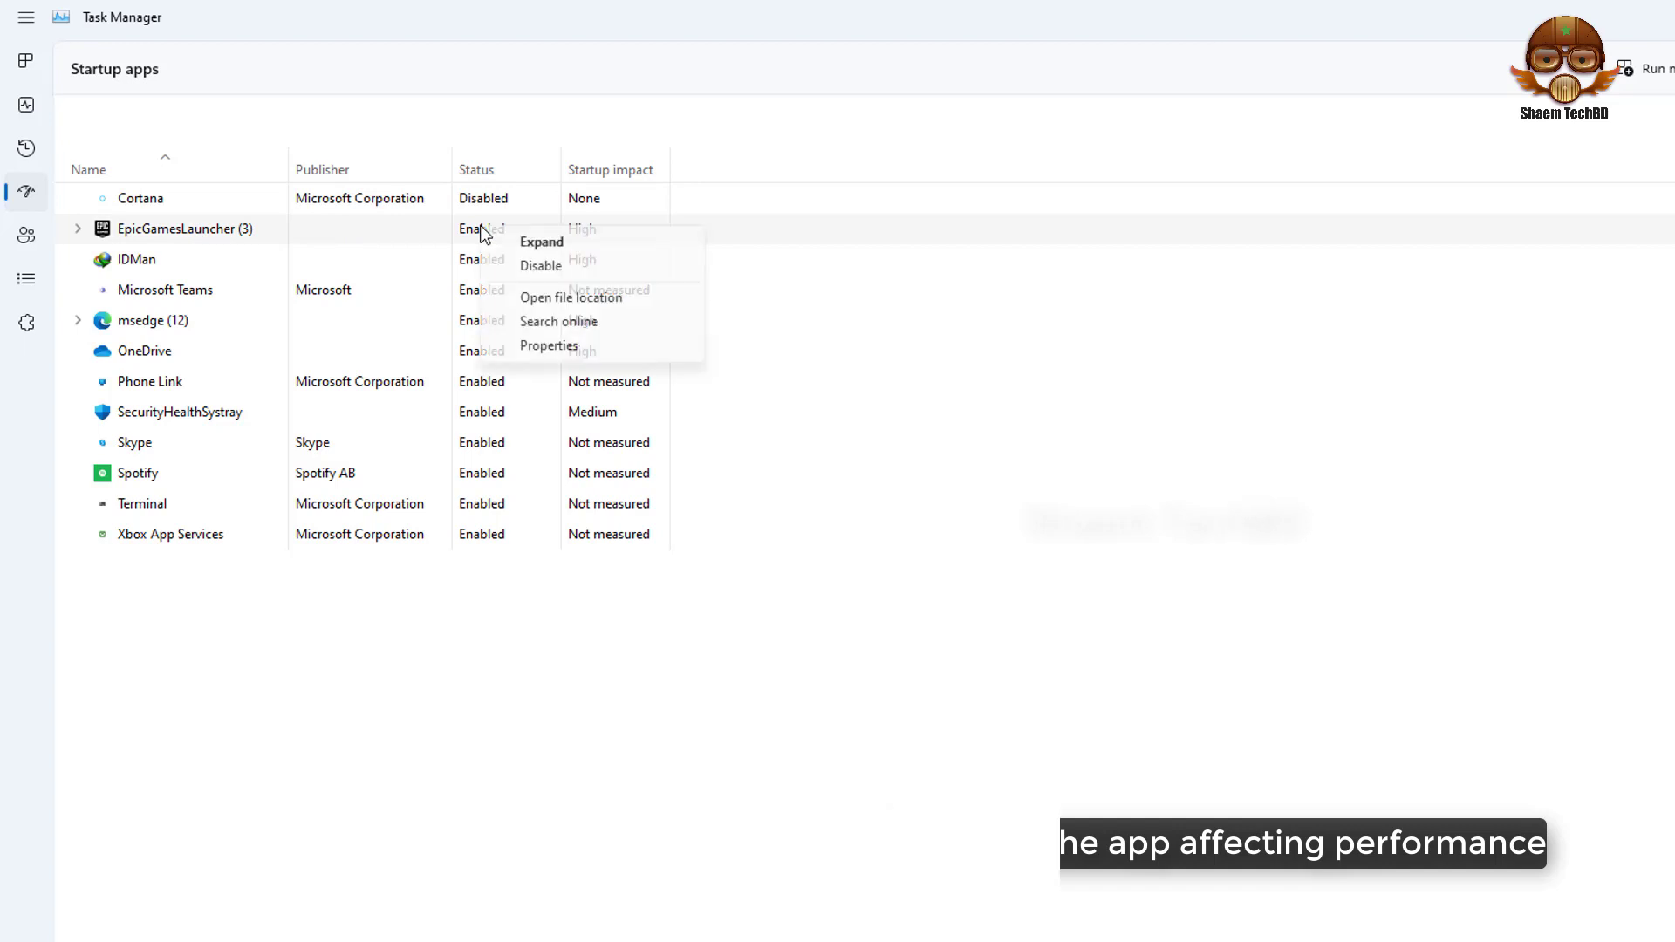
{"action": "left_click", "coordinate": [533, 268]}
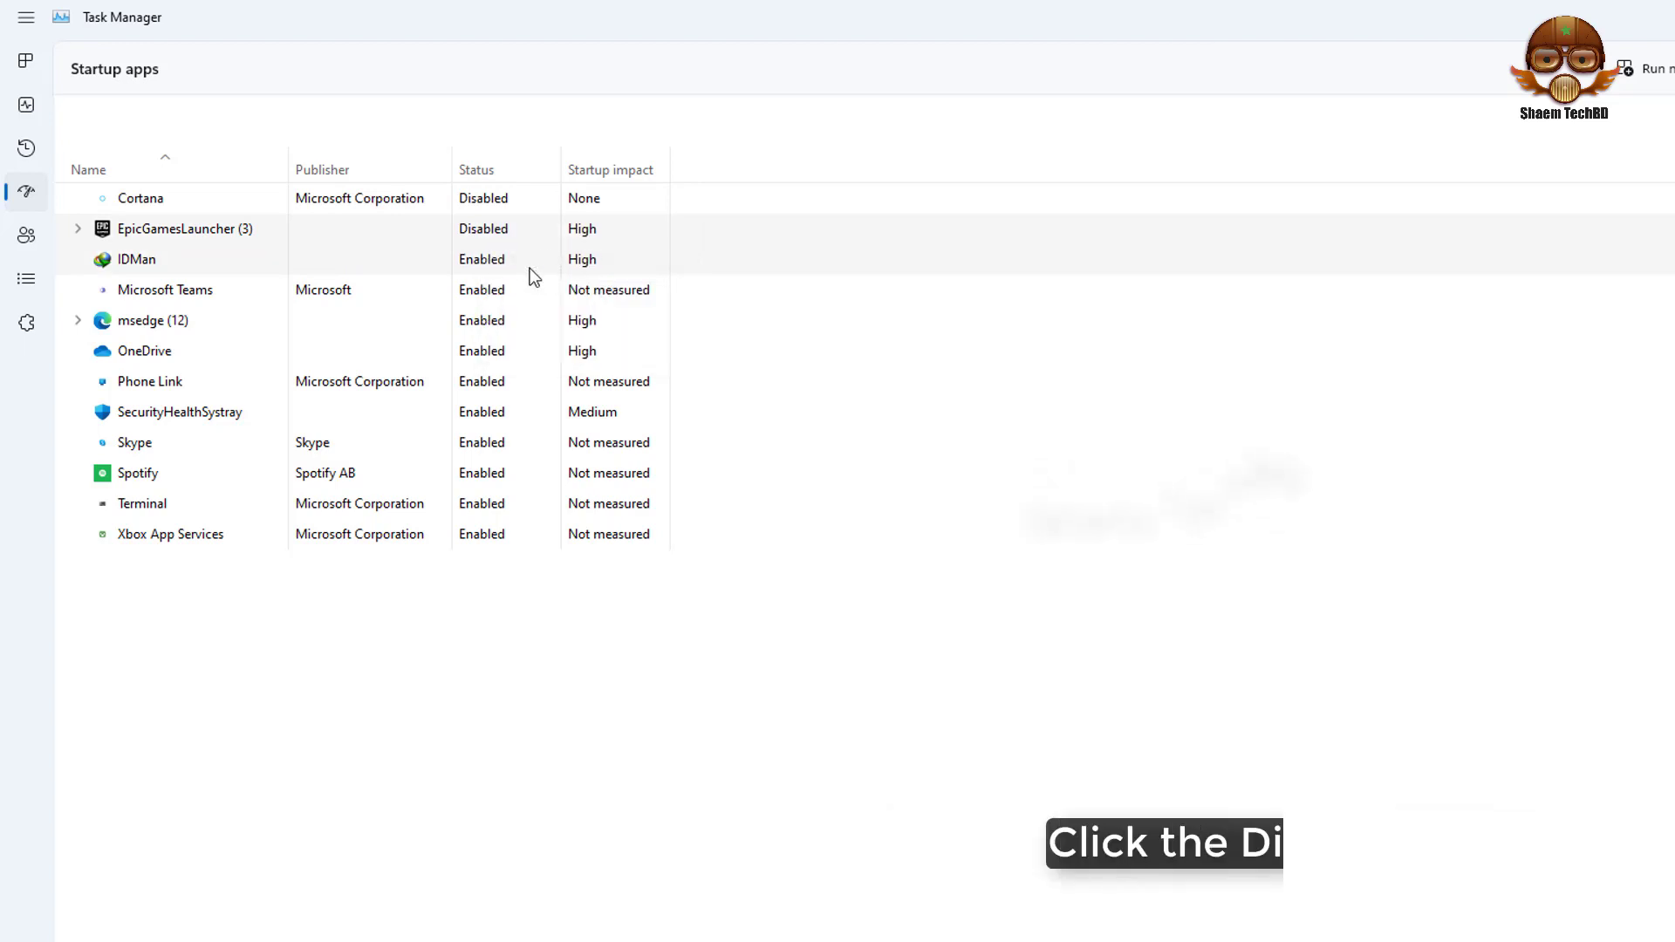
{"action": "right_click", "coordinate": [479, 261]}
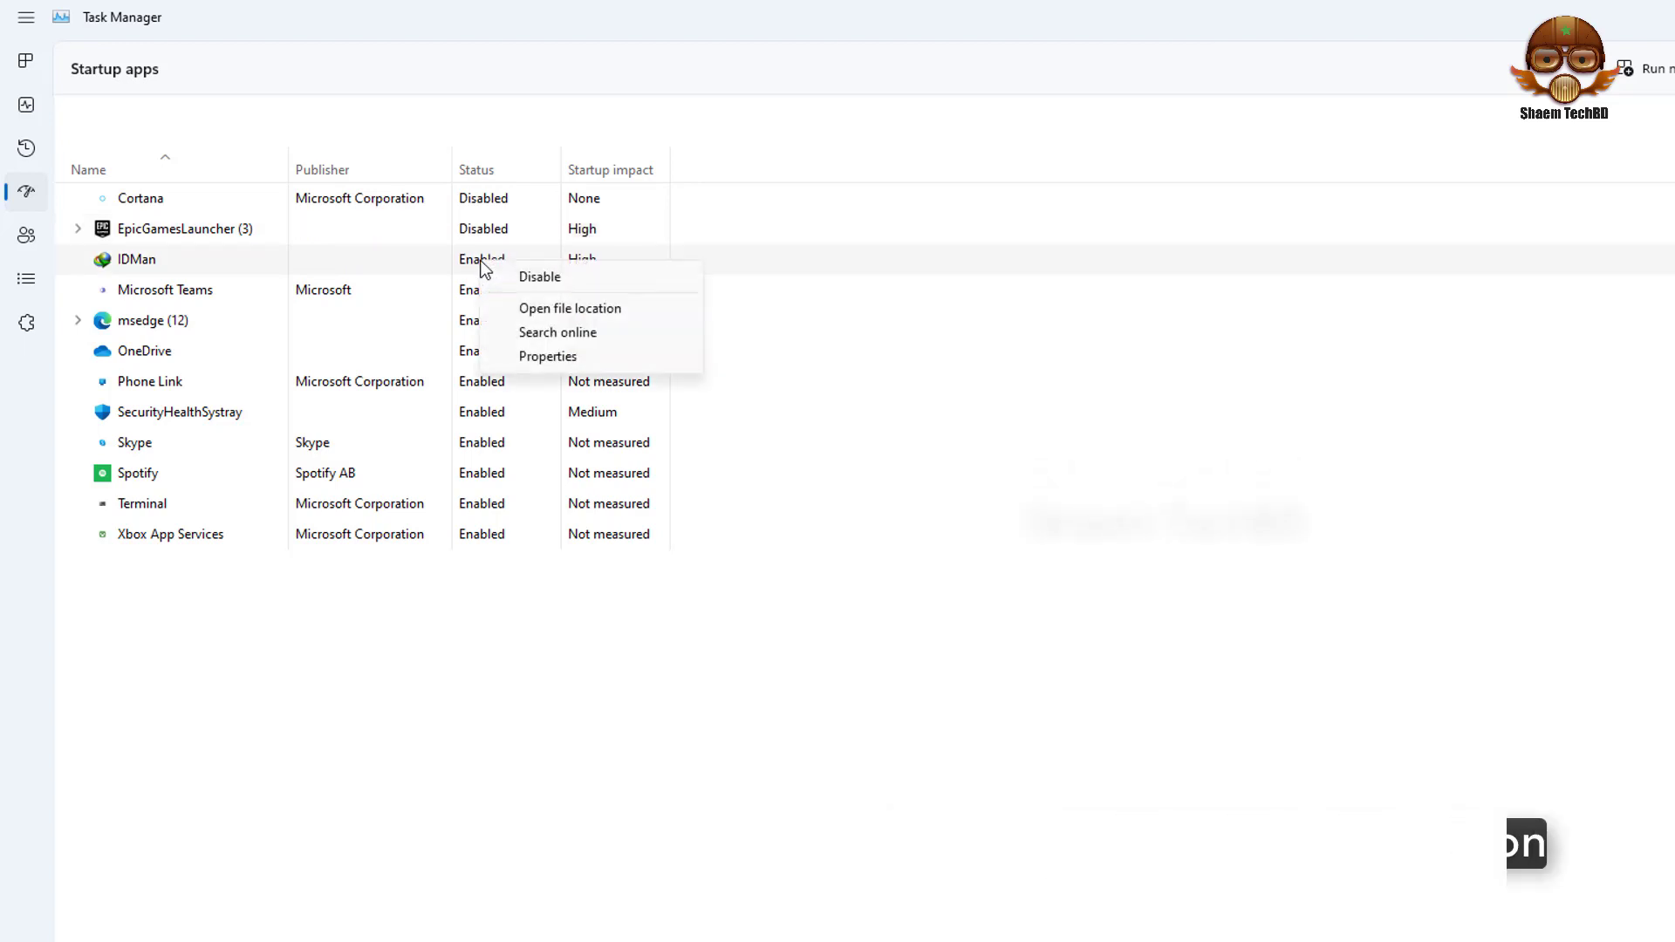
{"action": "left_click", "coordinate": [536, 281]}
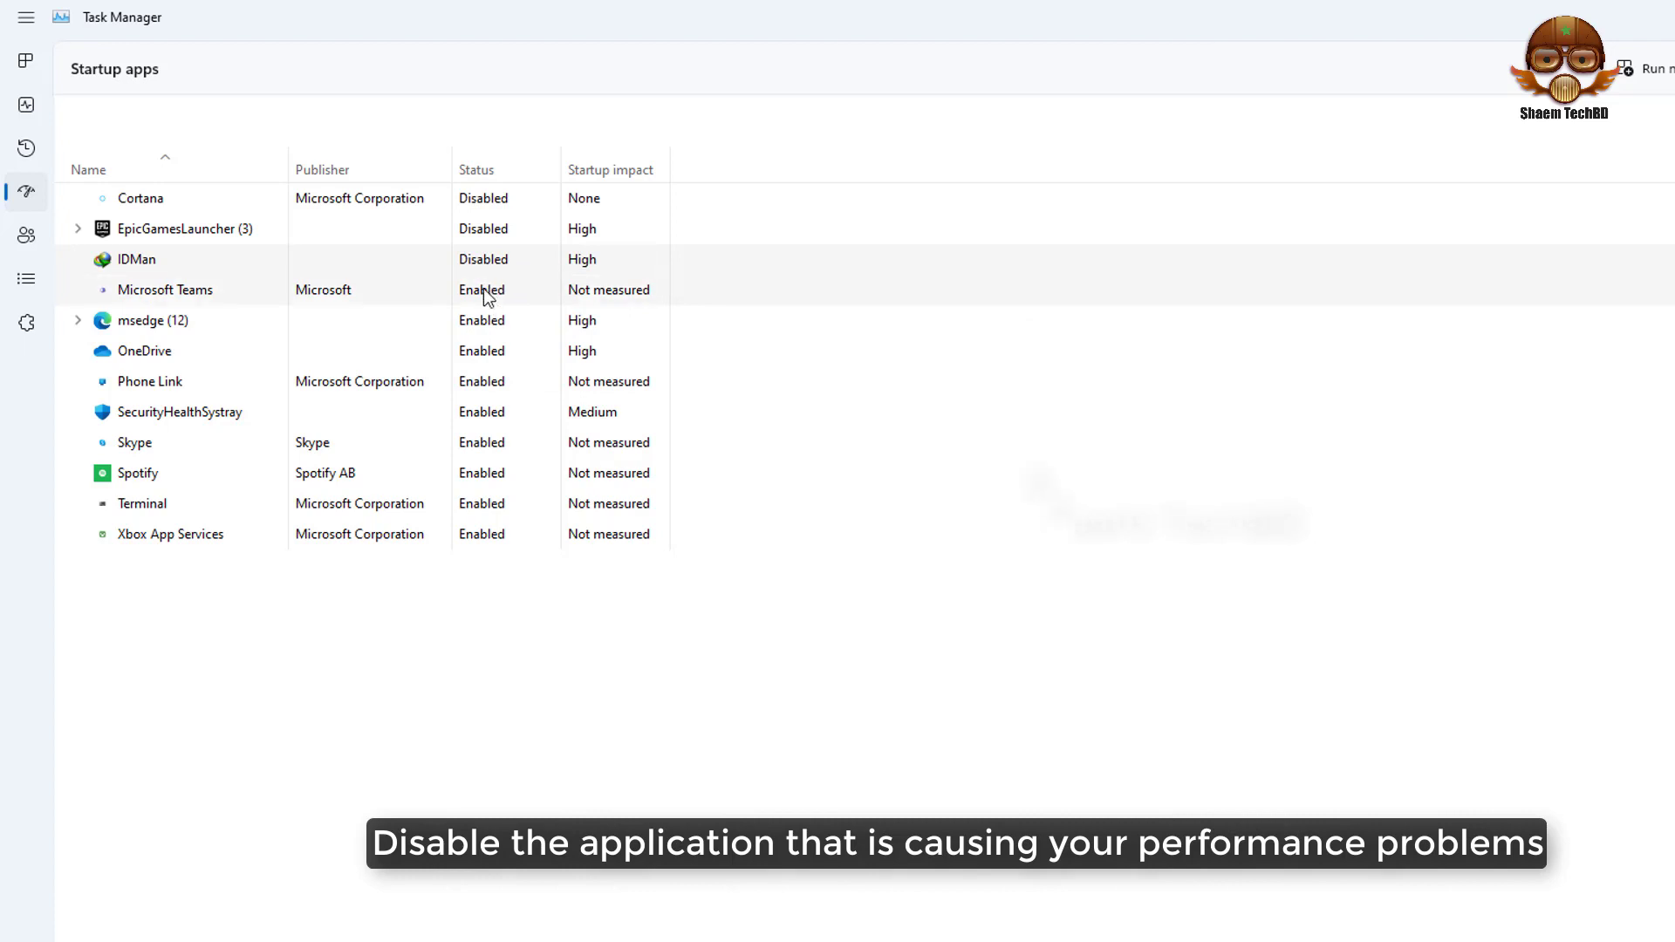
{"action": "right_click", "coordinate": [483, 295]}
{"action": "left_click", "coordinate": [524, 304]}
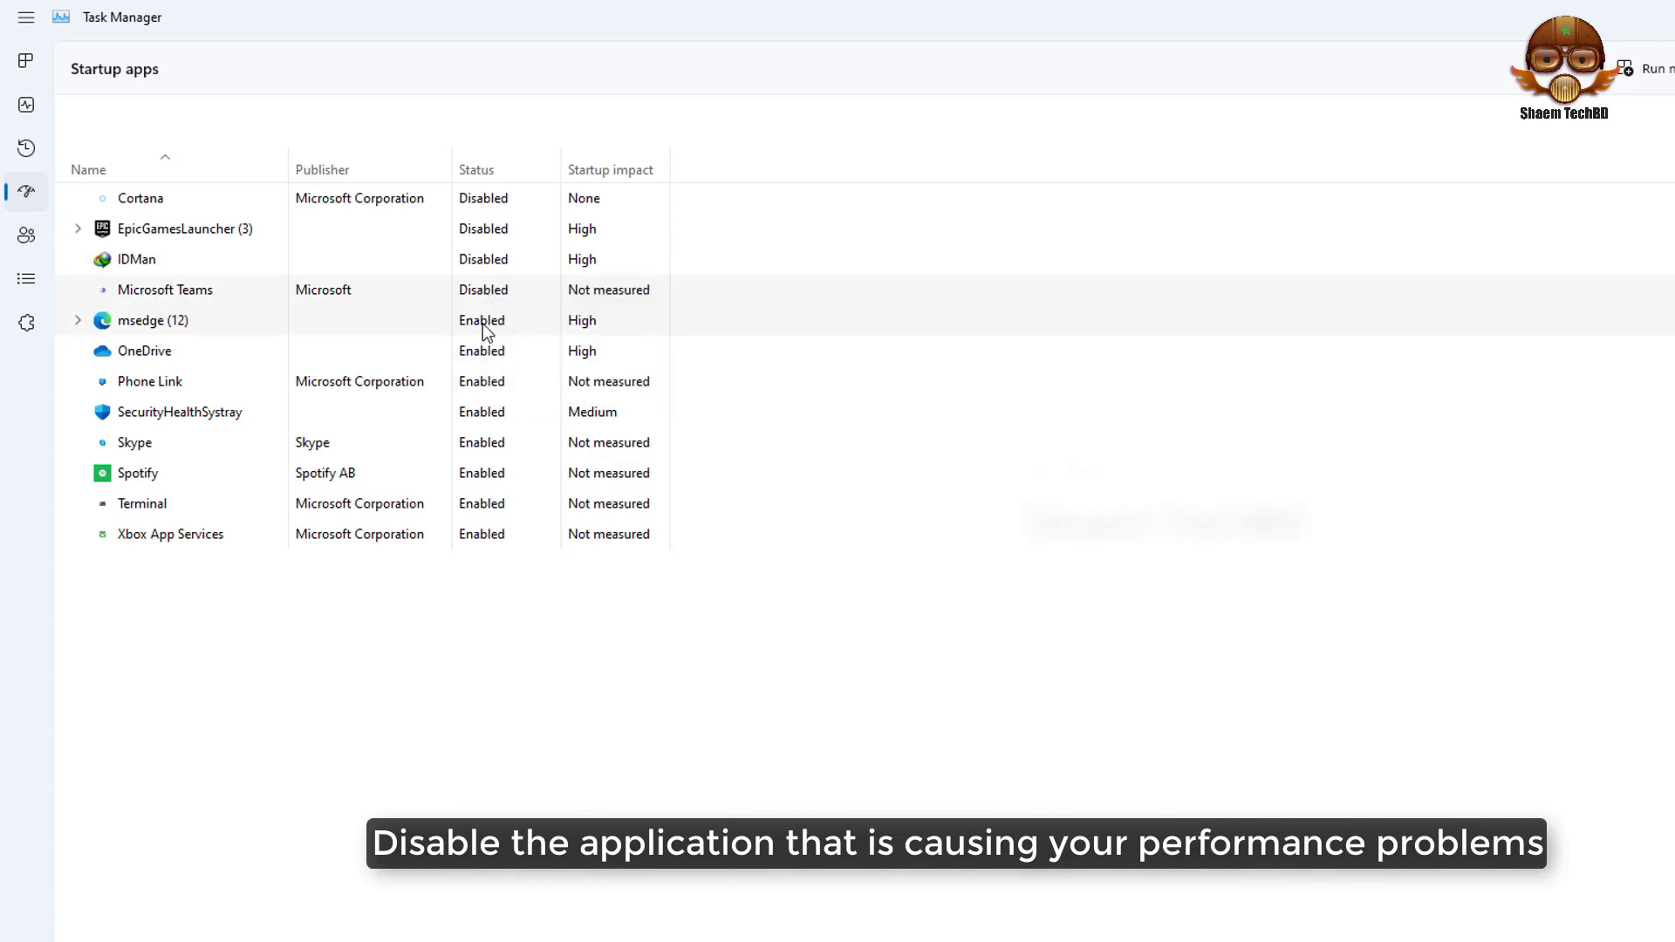
{"action": "right_click", "coordinate": [483, 324]}
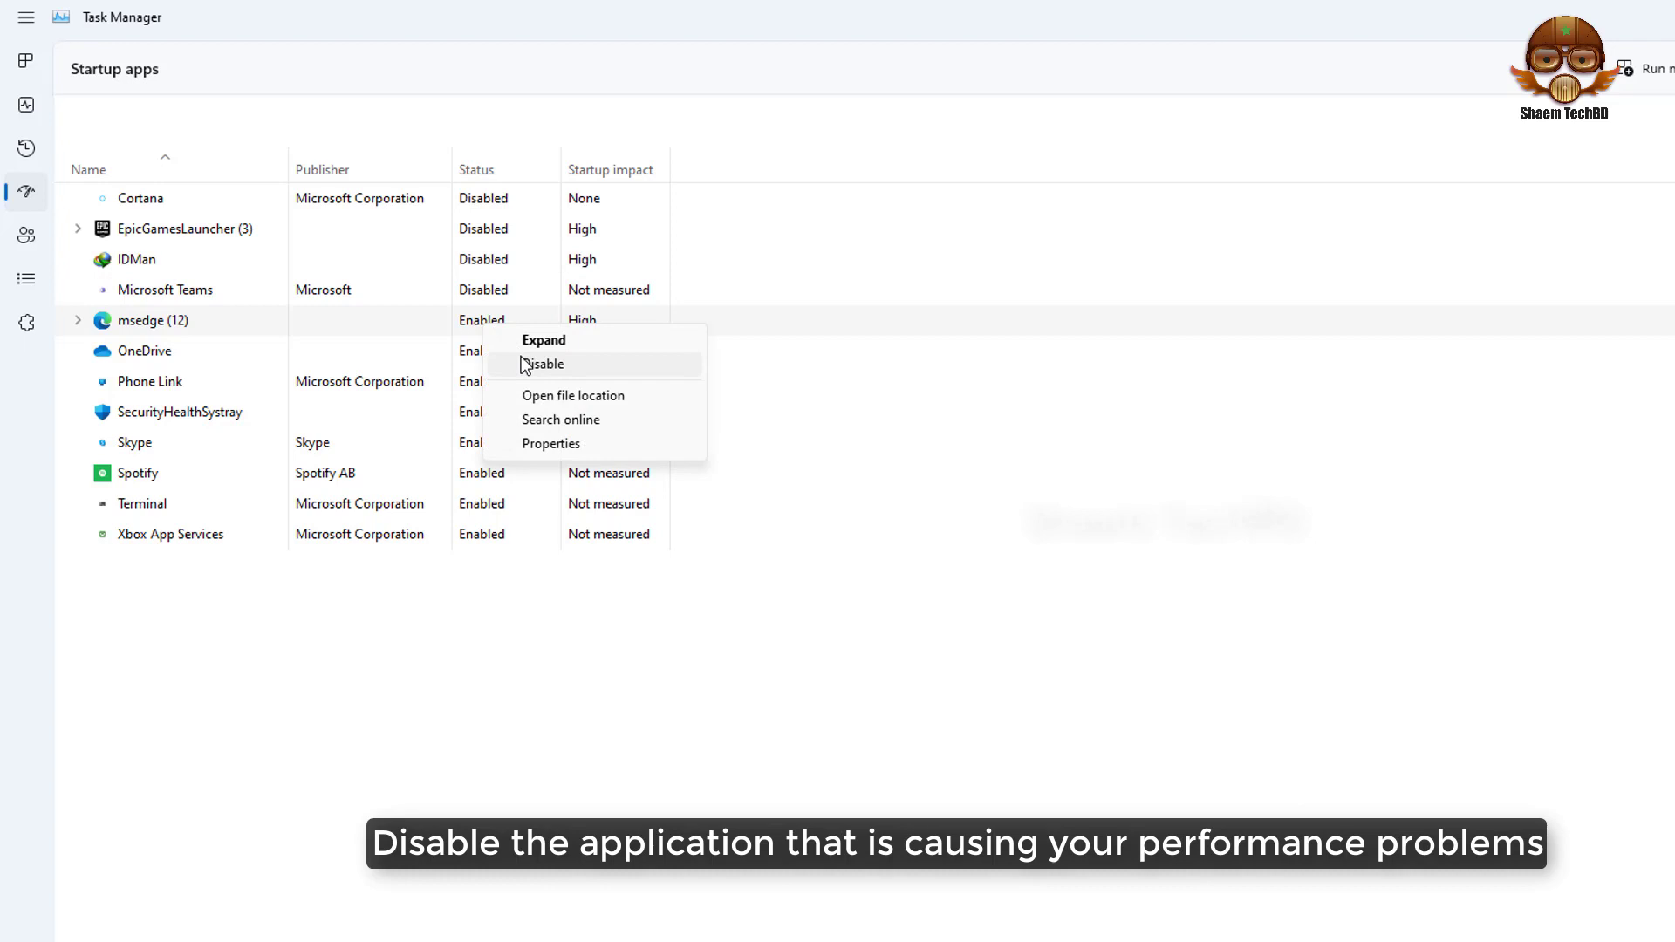
{"action": "left_click", "coordinate": [525, 366]}
Disable OneDrive, Phone Link, Spotify and Terminal at startup, then close Task Manager
{"action": "right_click", "coordinate": [478, 352]}
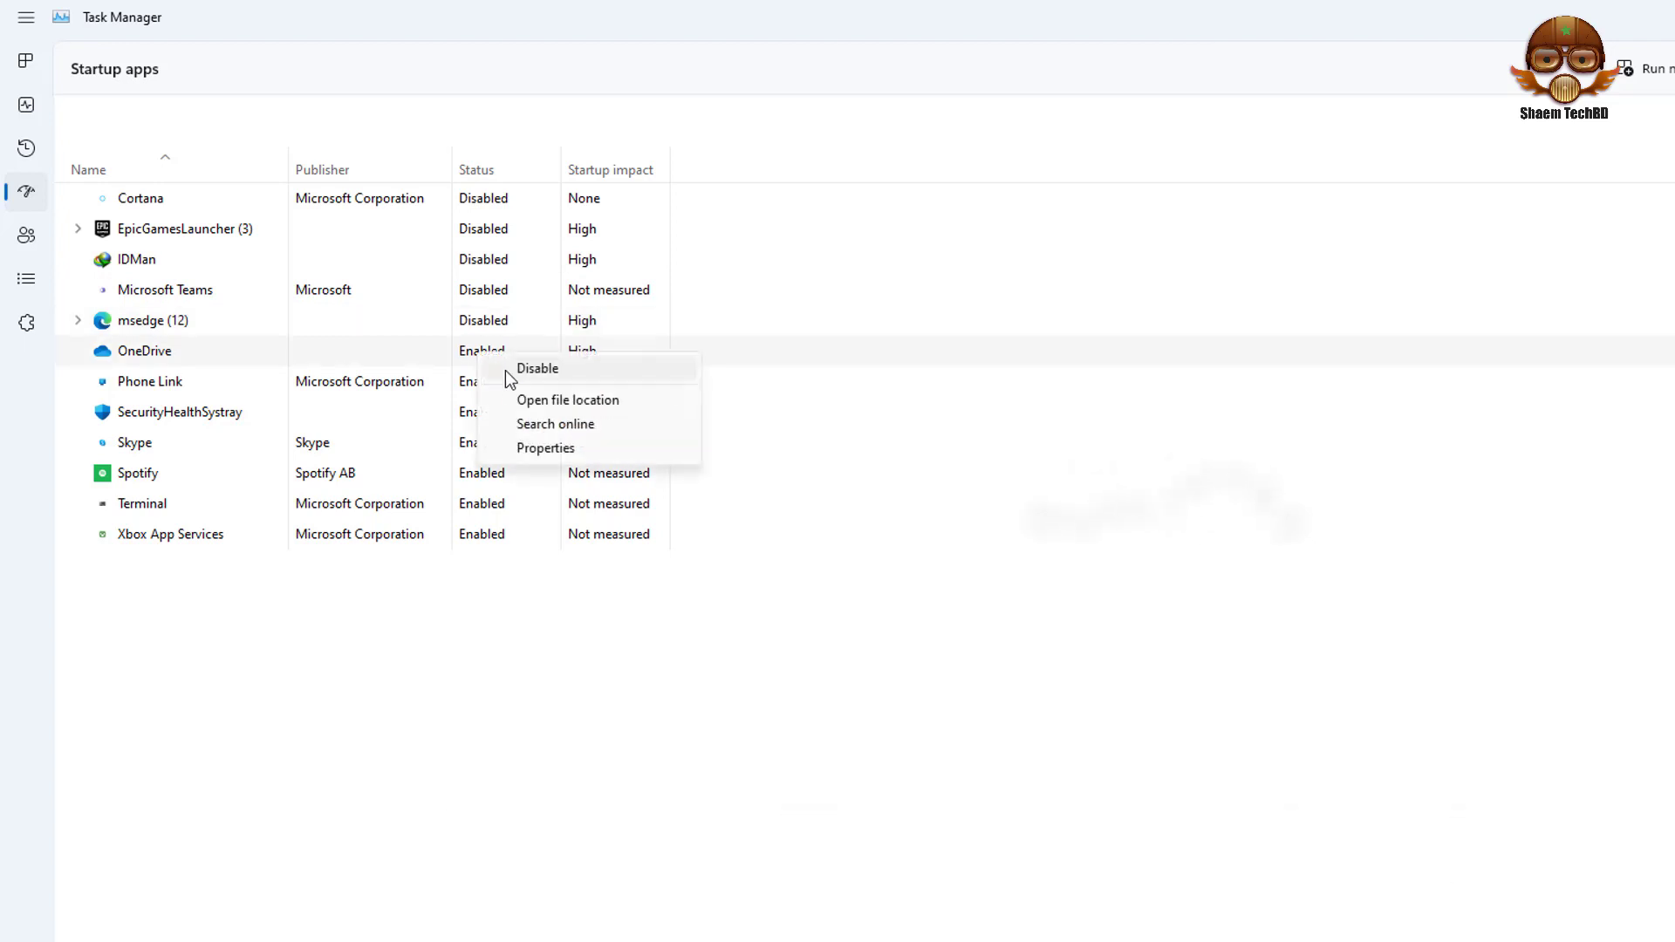
{"action": "left_click", "coordinate": [531, 371]}
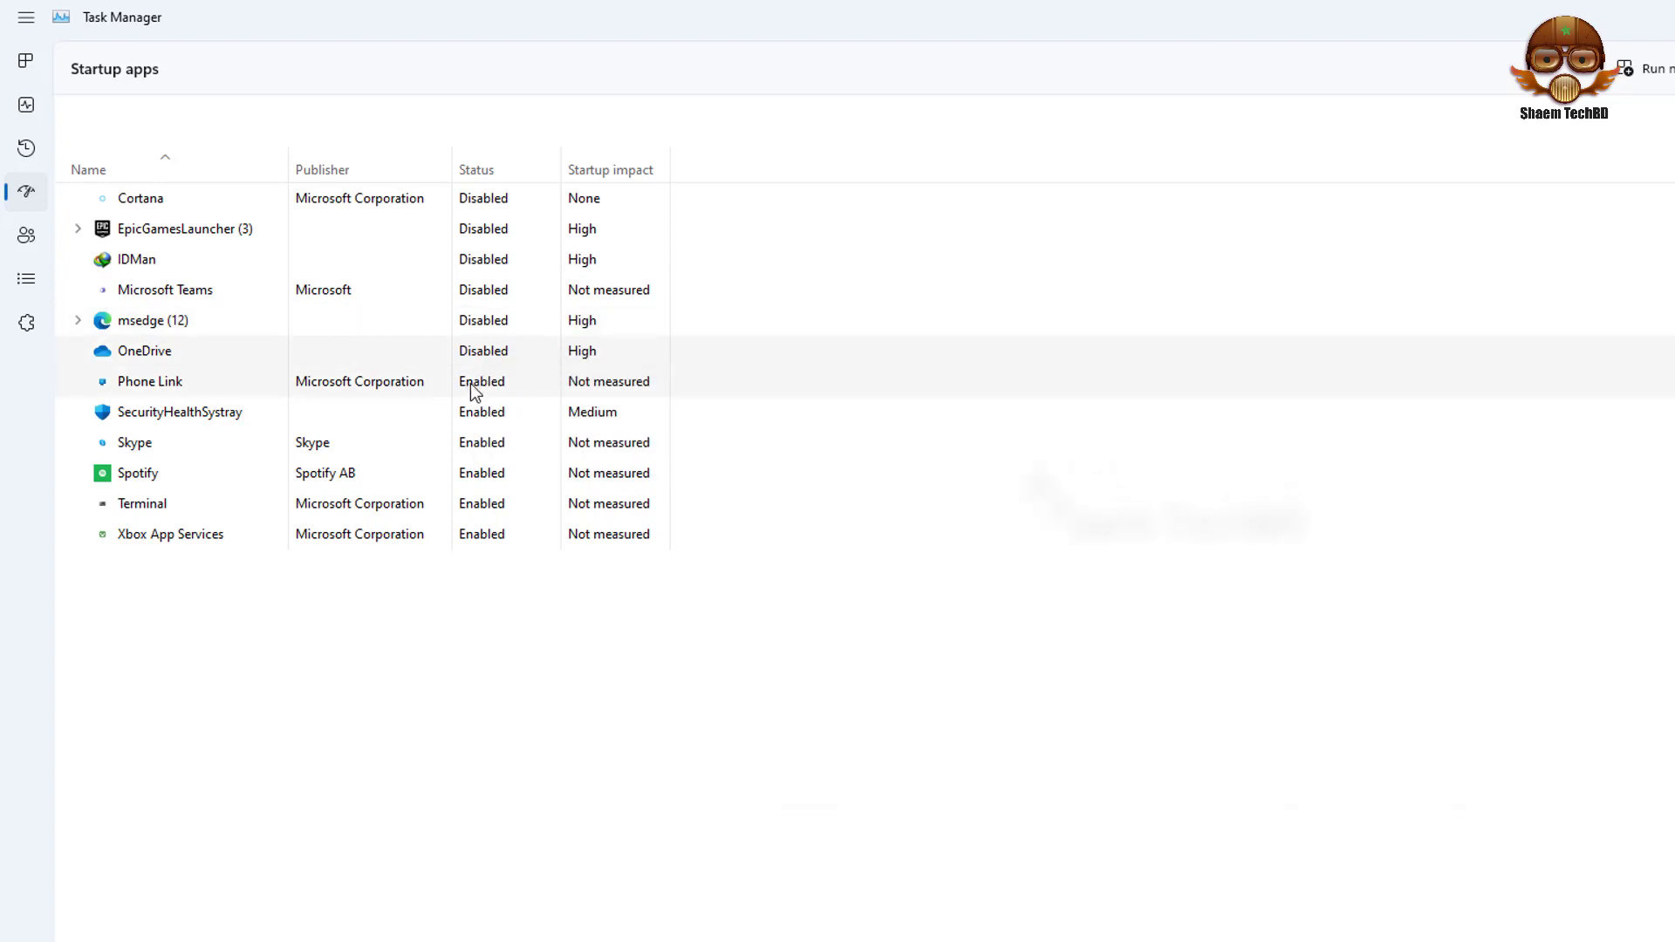
{"action": "right_click", "coordinate": [474, 391]}
{"action": "left_click", "coordinate": [511, 403]}
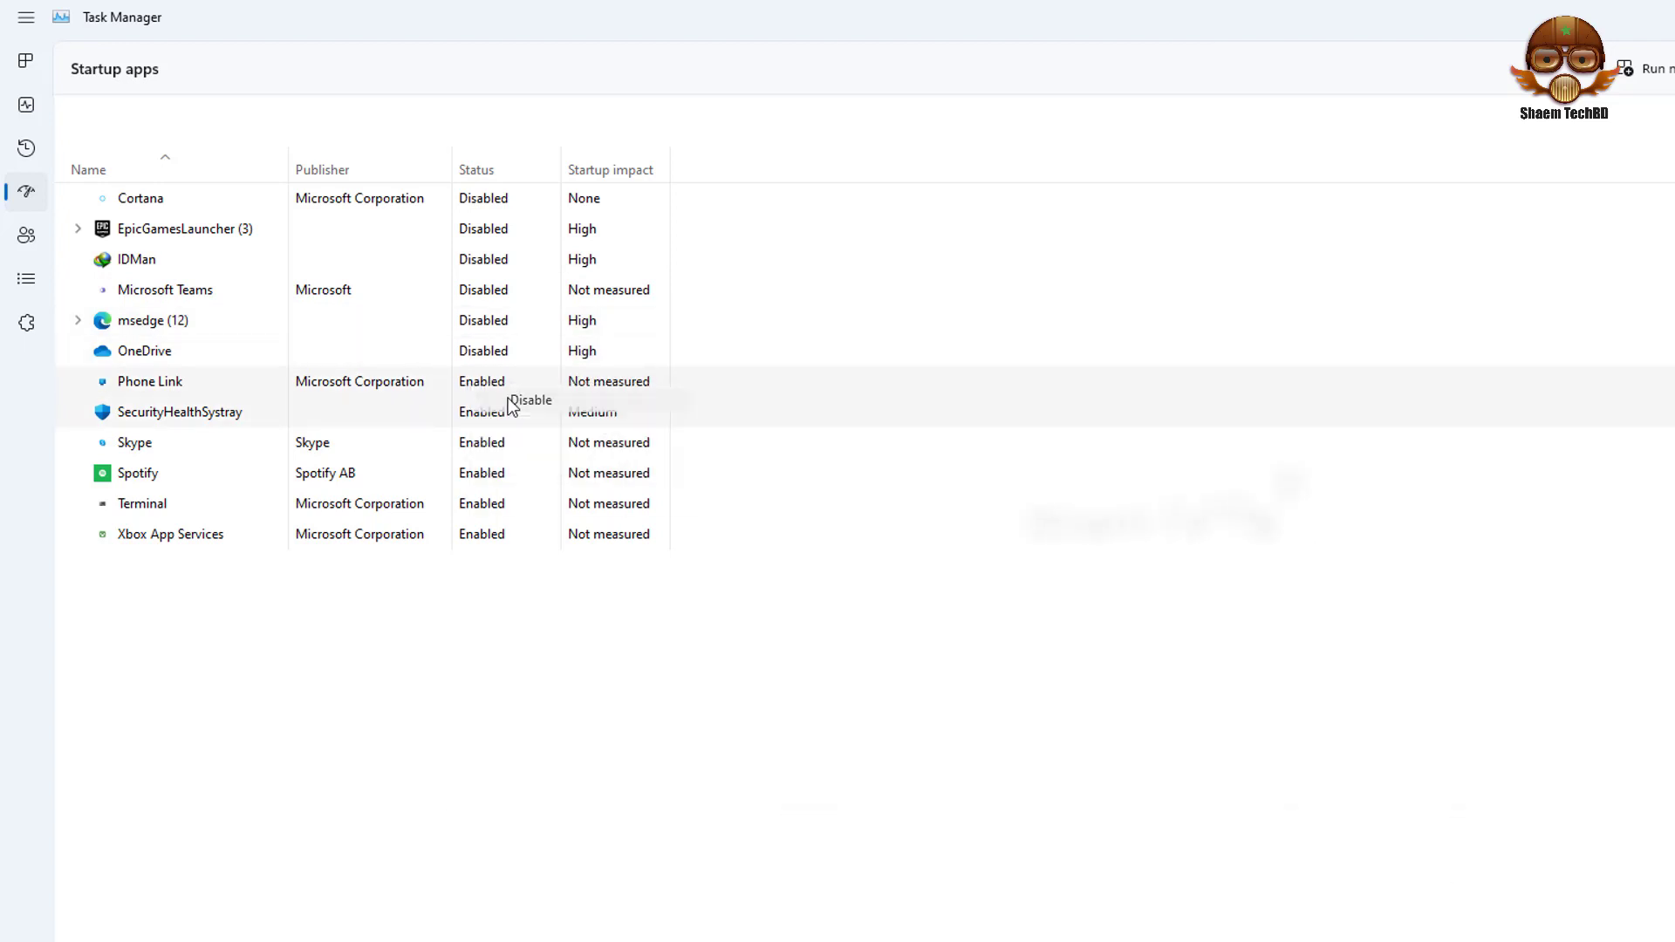
{"action": "right_click", "coordinate": [476, 452]}
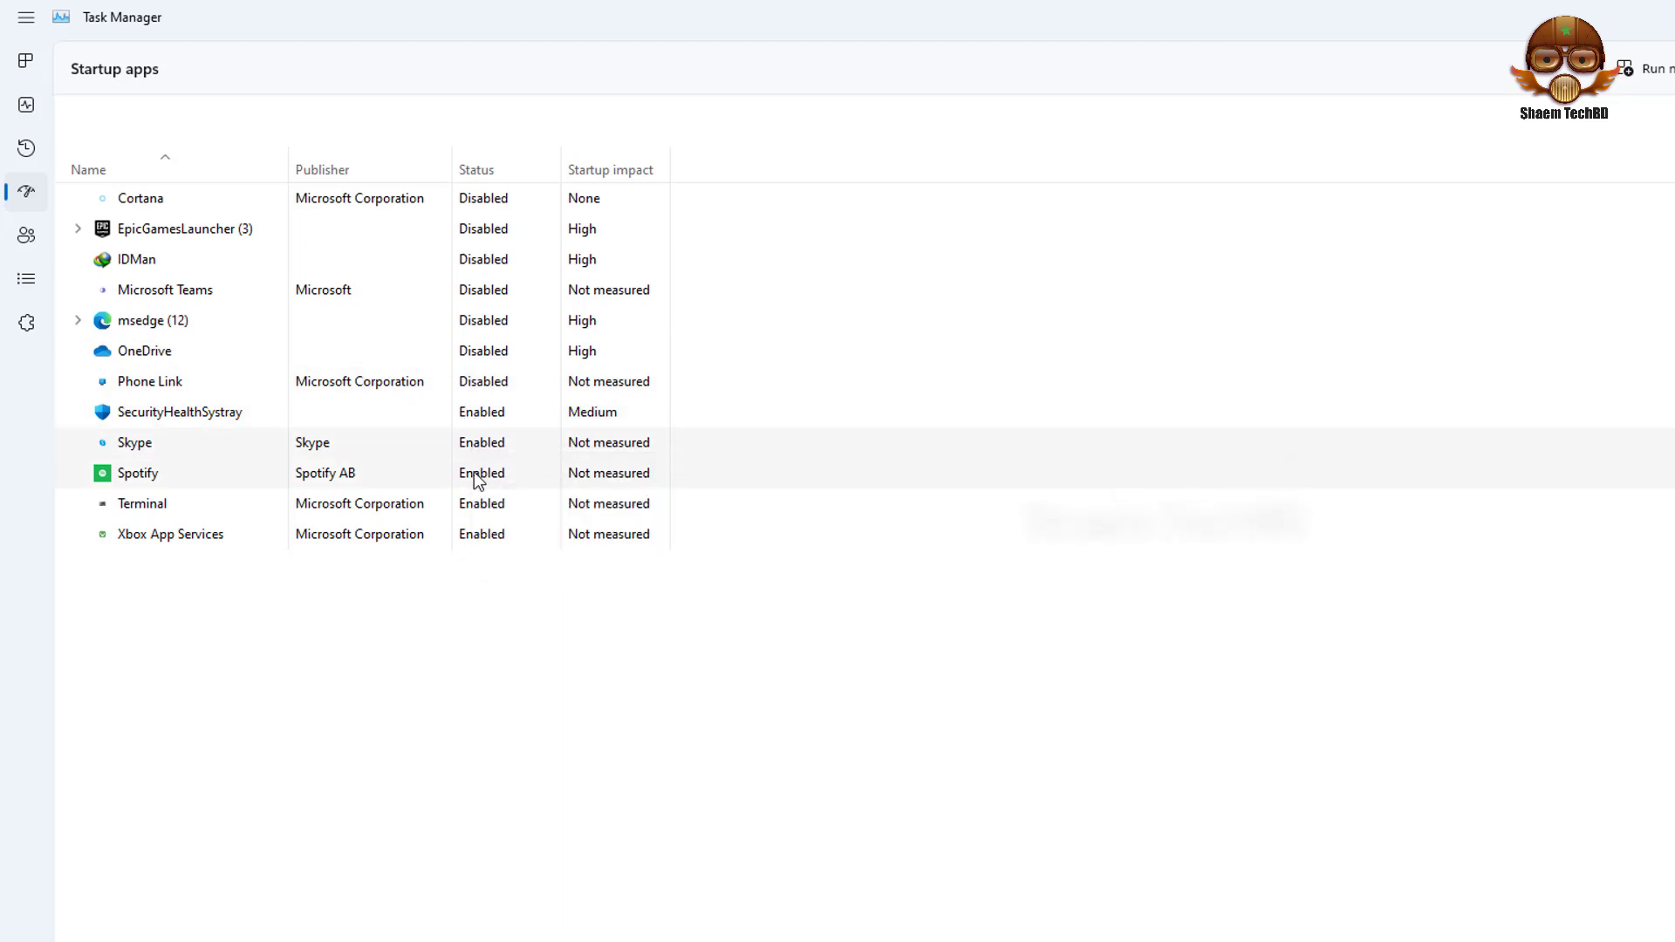
{"action": "right_click", "coordinate": [473, 473]}
{"action": "left_click", "coordinate": [510, 488]}
{"action": "right_click", "coordinate": [493, 512]}
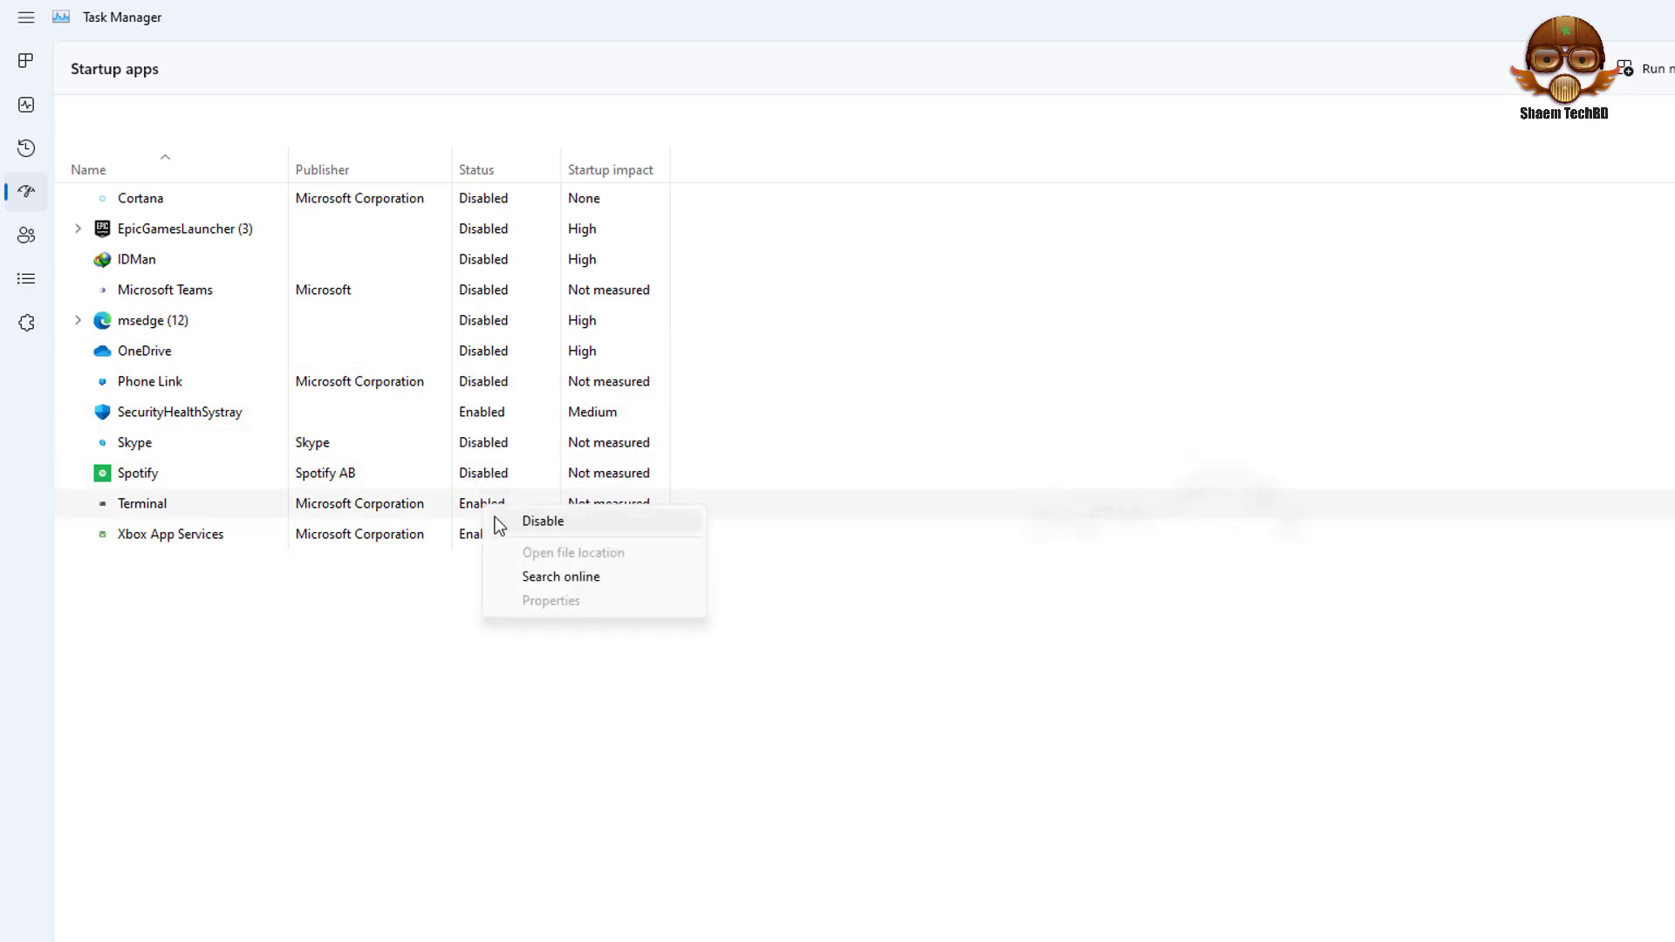
{"action": "left_click", "coordinate": [543, 521]}
{"action": "right_click", "coordinate": [470, 535]}
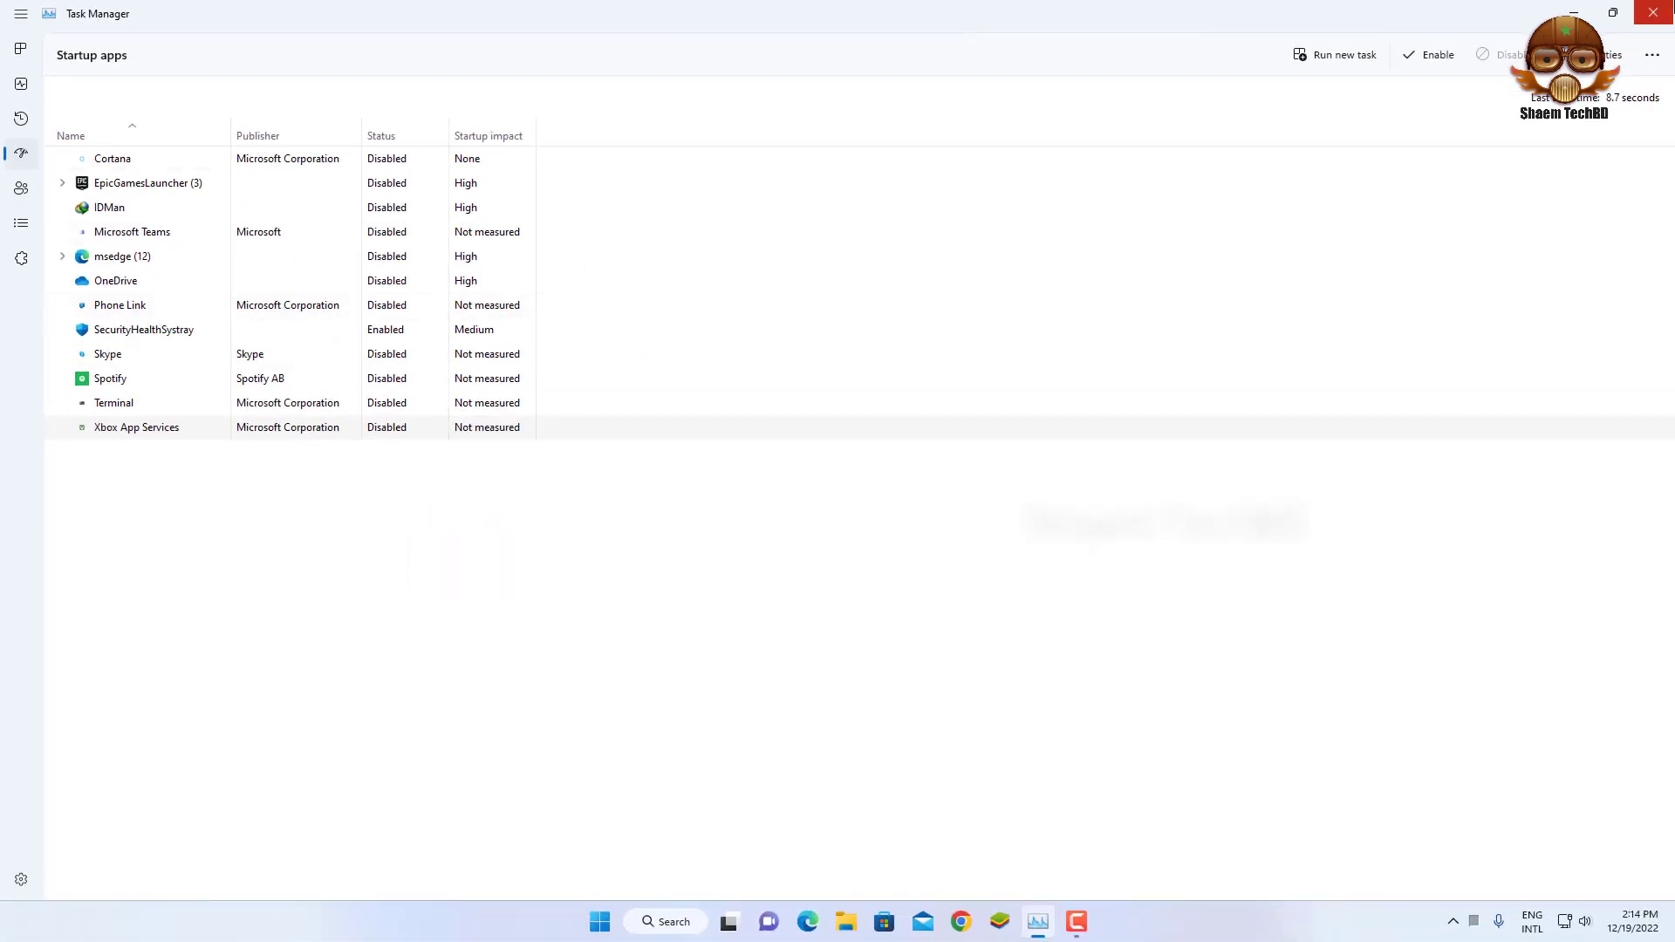
{"action": "left_click", "coordinate": [1657, 12]}
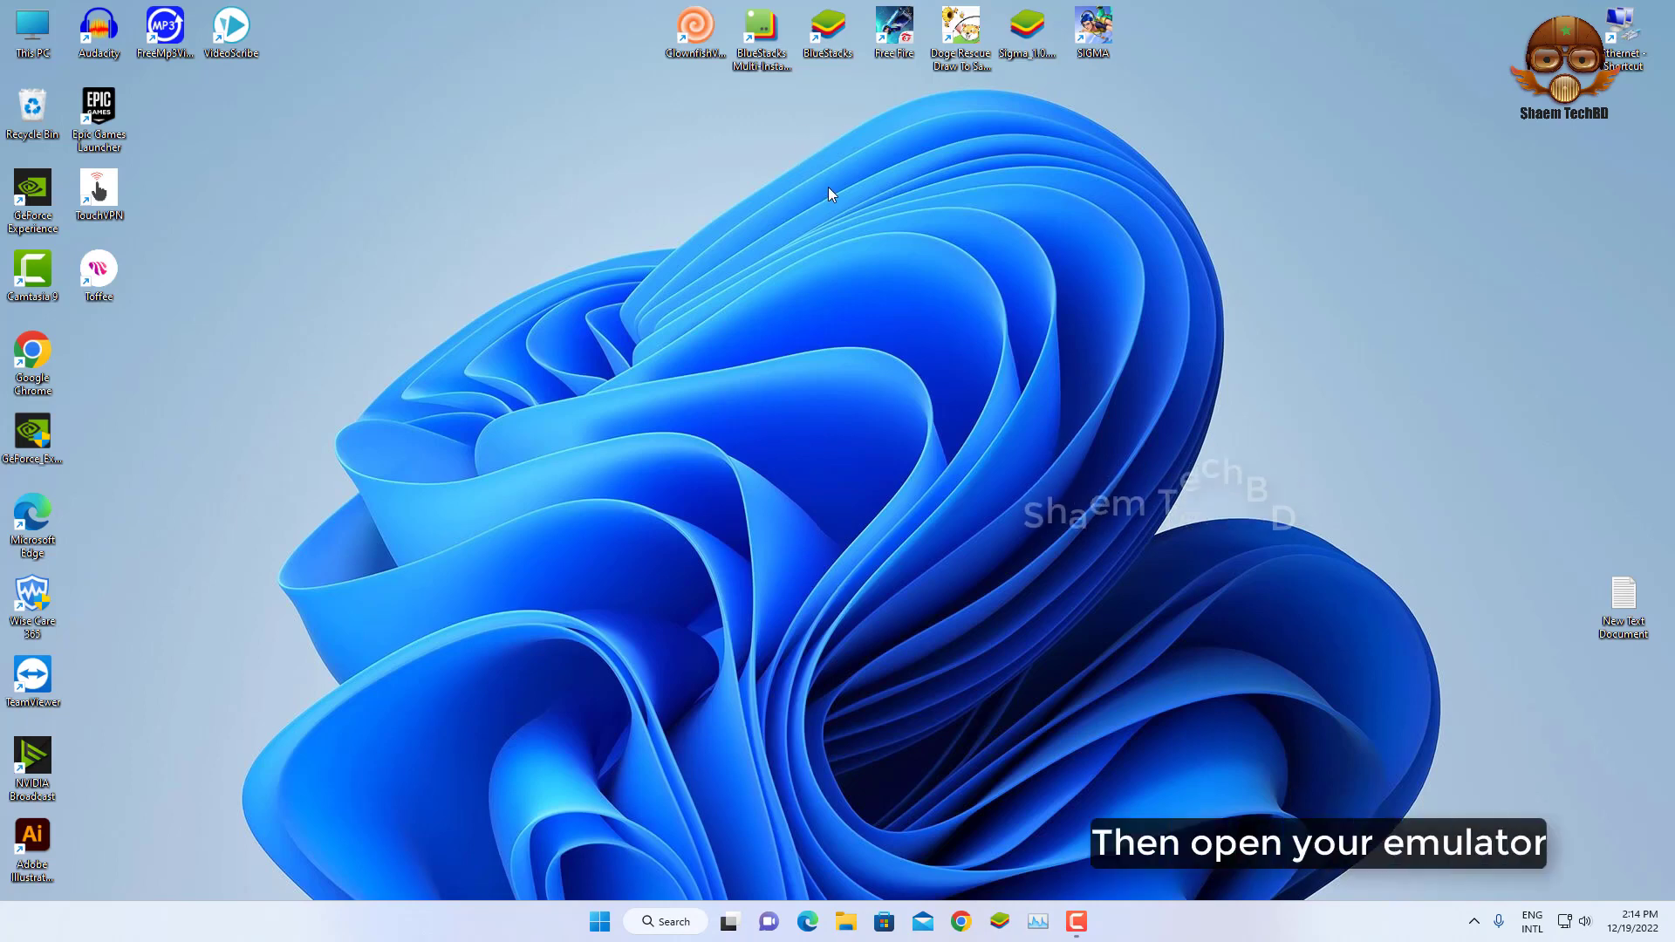
Launch BlueStacks and go to its Settings from the main menu
{"action": "double_click", "coordinate": [820, 40]}
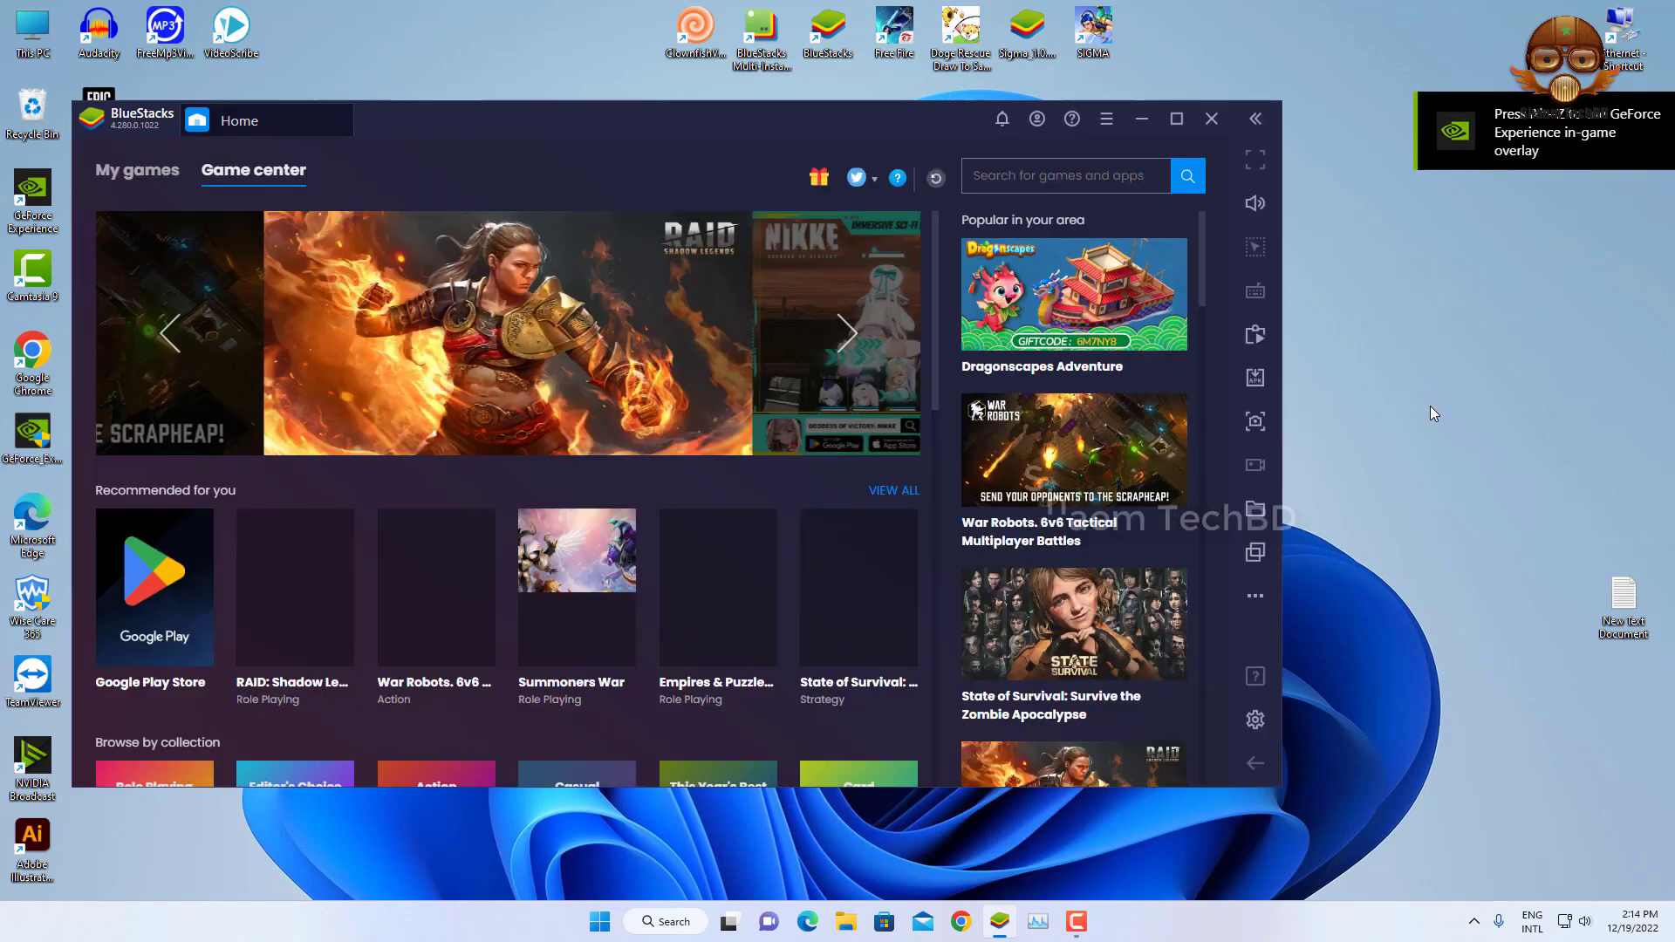
{"action": "left_click_drag", "start_coordinate": [792, 122], "coordinate": [912, 131]}
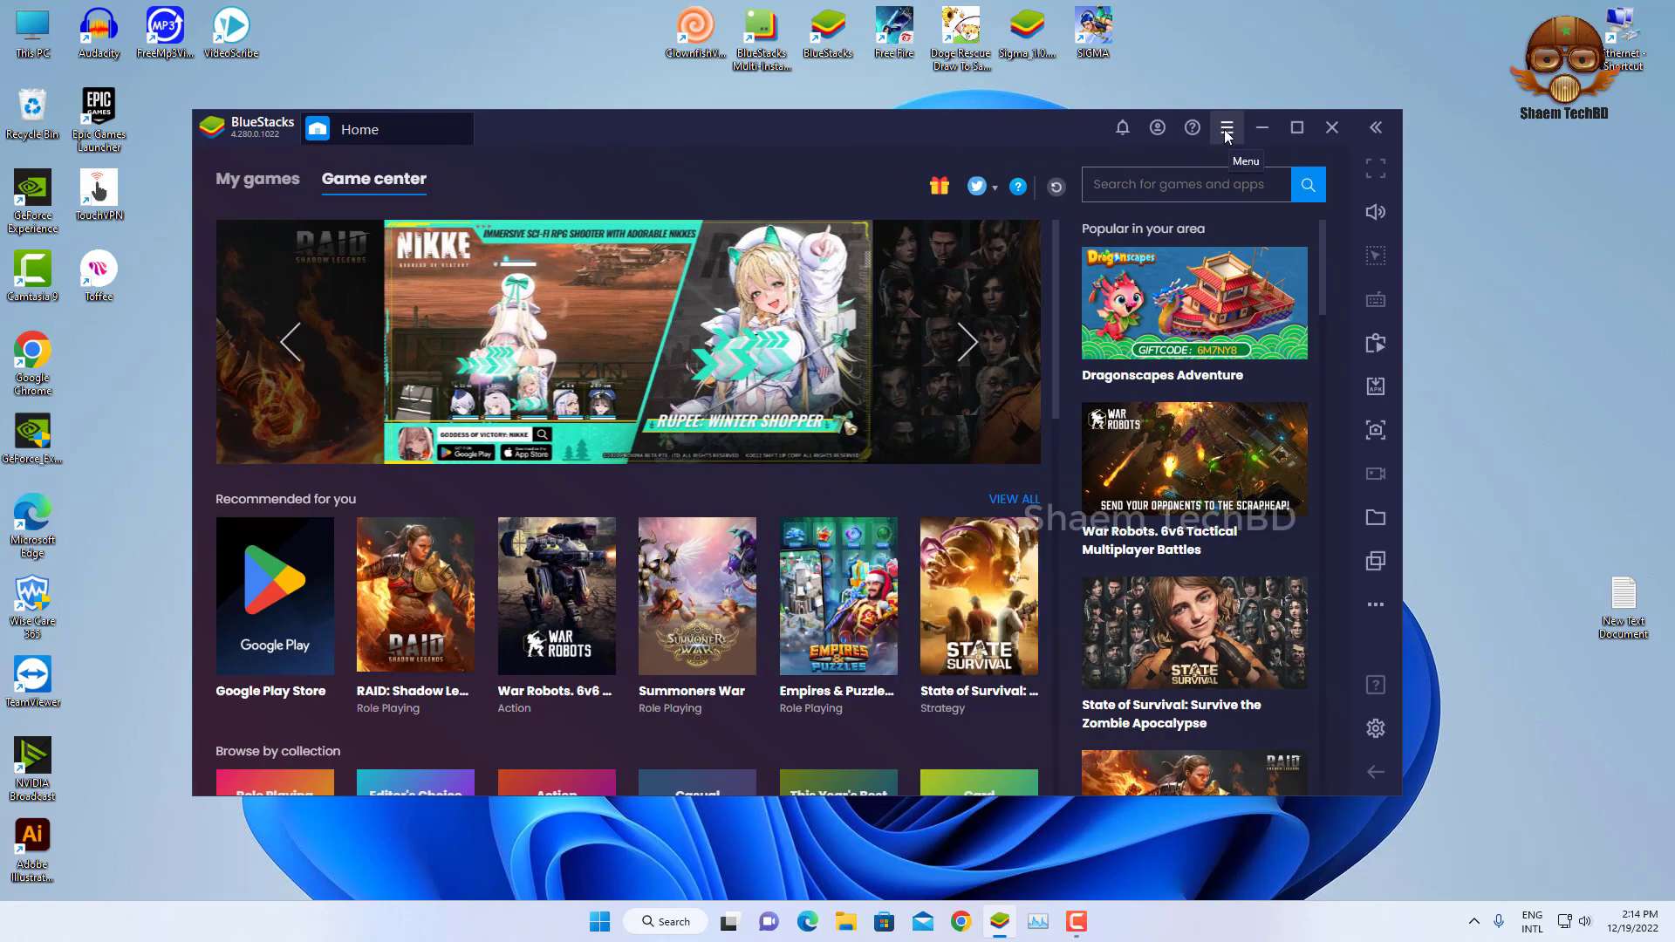
{"action": "left_click", "coordinate": [1226, 131]}
{"action": "left_click", "coordinate": [1092, 173]}
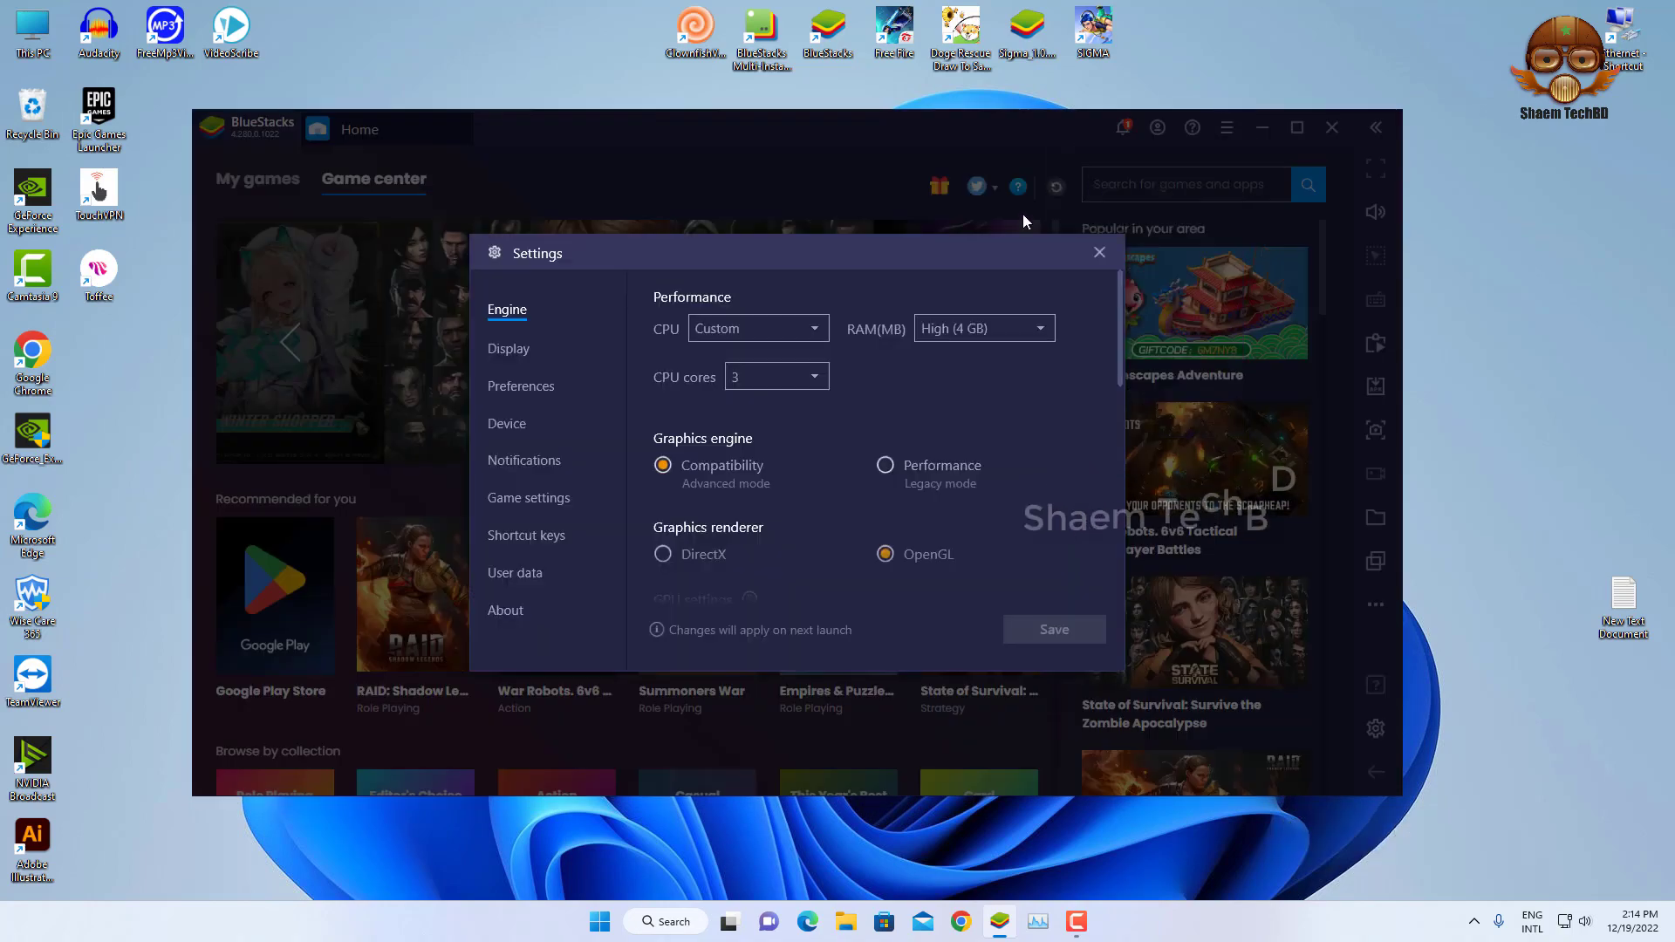
Check for updates on the About page, confirming the latest version, and close Settings
{"action": "left_click", "coordinate": [507, 611]}
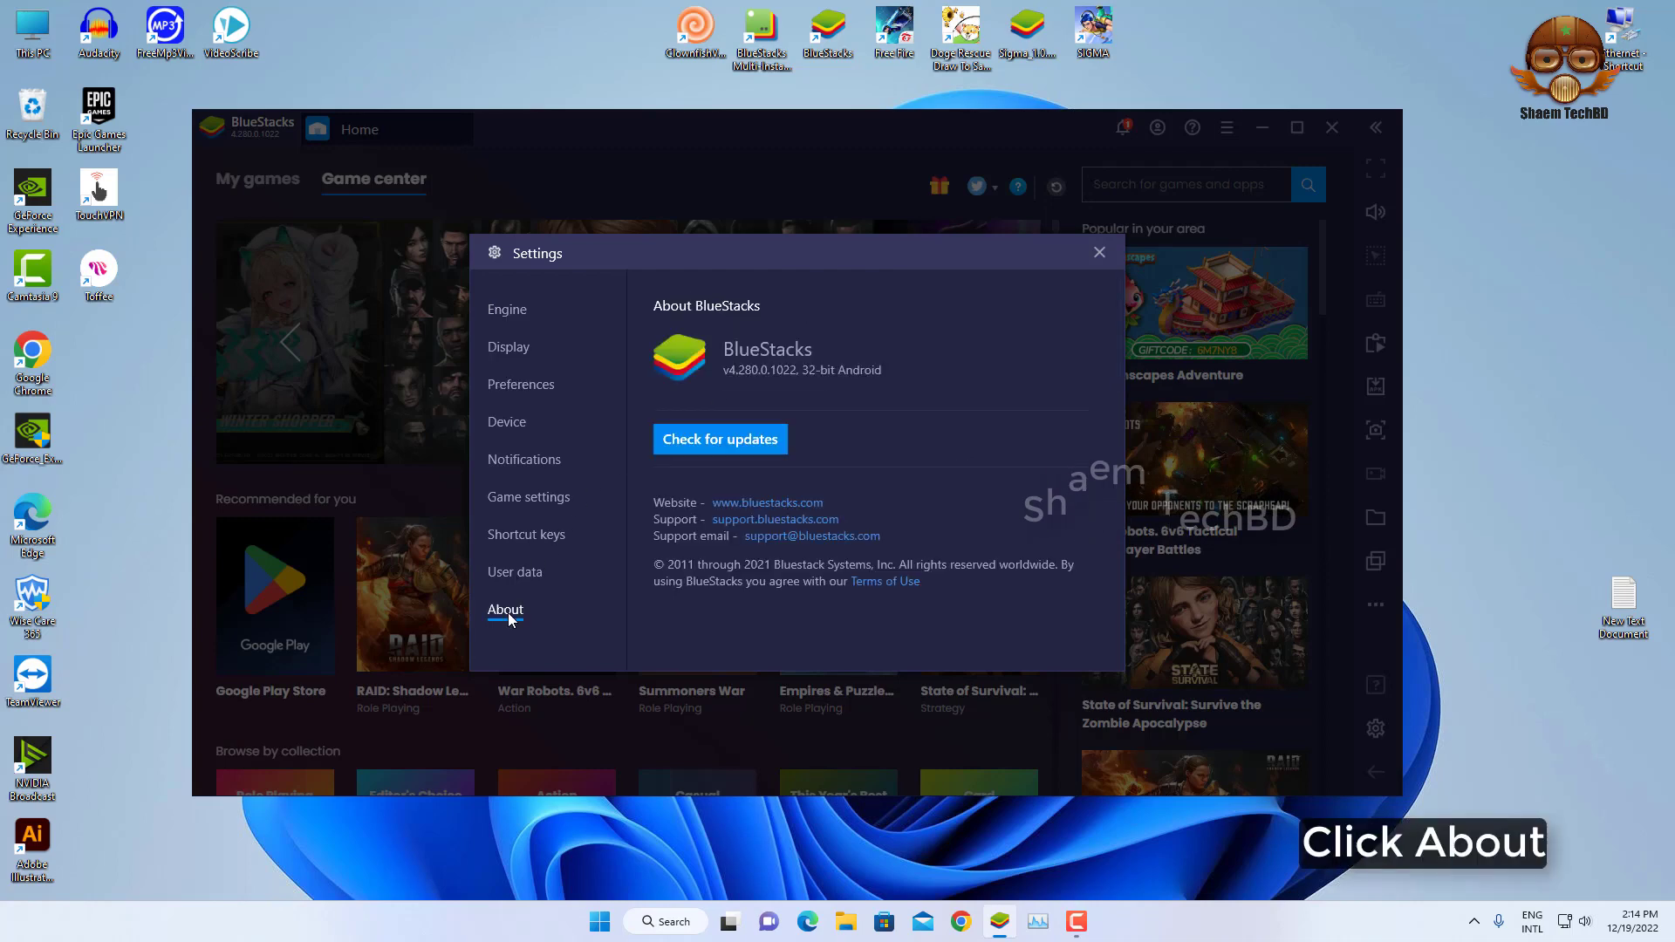
{"action": "left_click", "coordinate": [713, 442]}
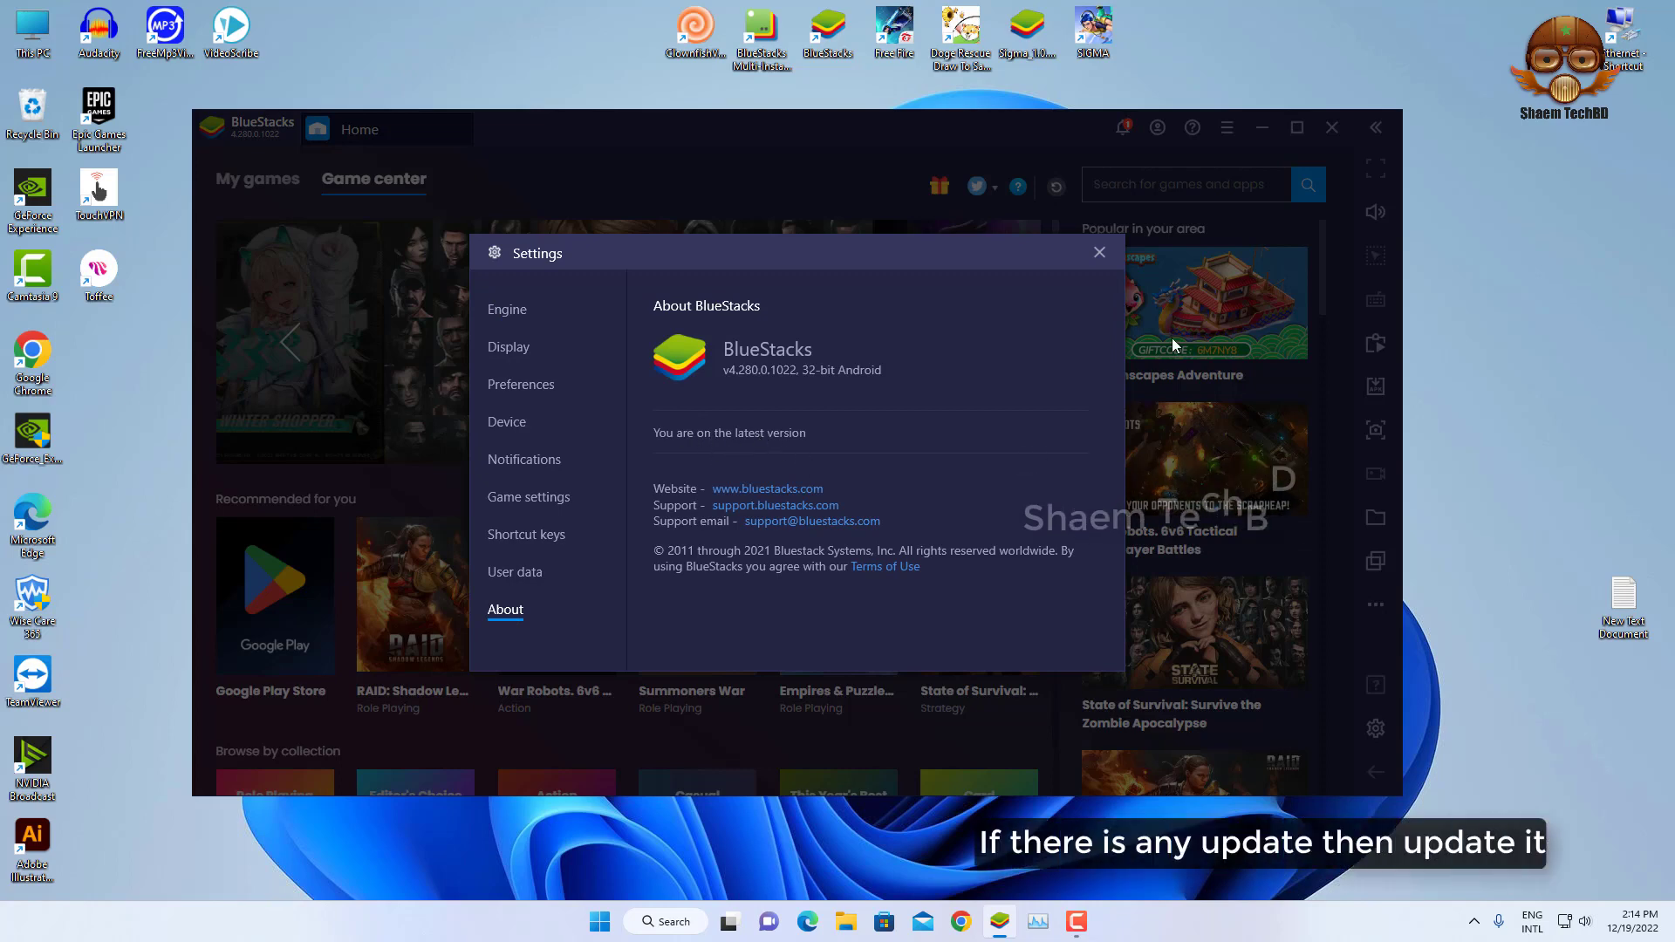
{"action": "left_click", "coordinate": [1099, 252]}
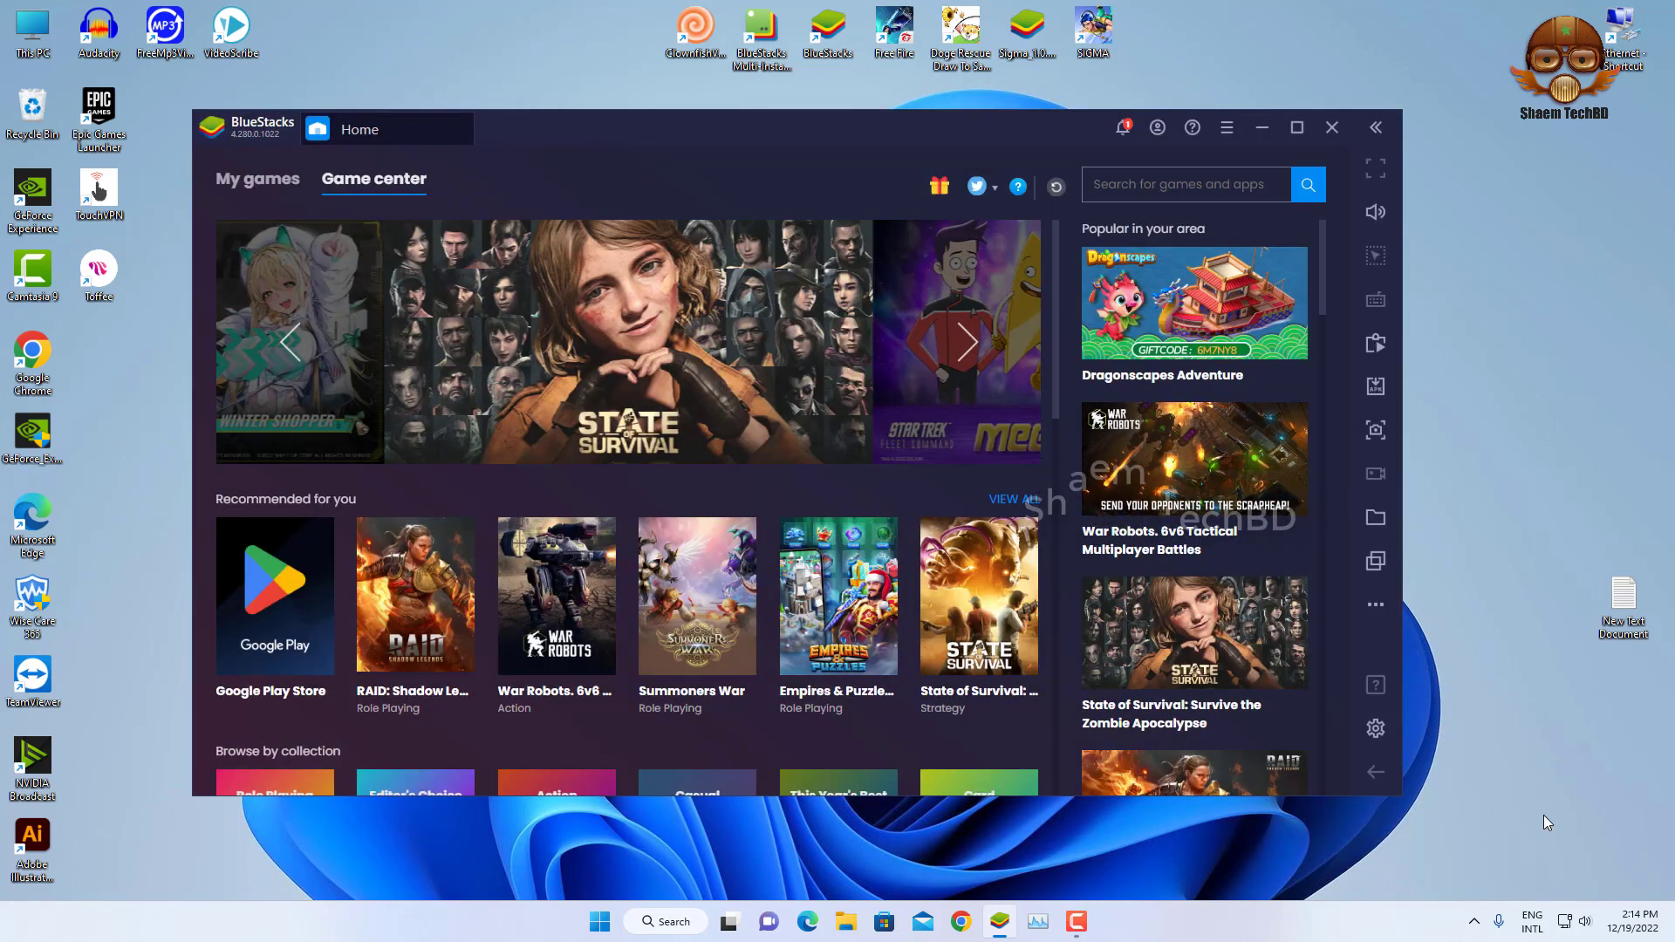
Launch Task Manager again via Windows Search
{"action": "left_click", "coordinate": [597, 923]}
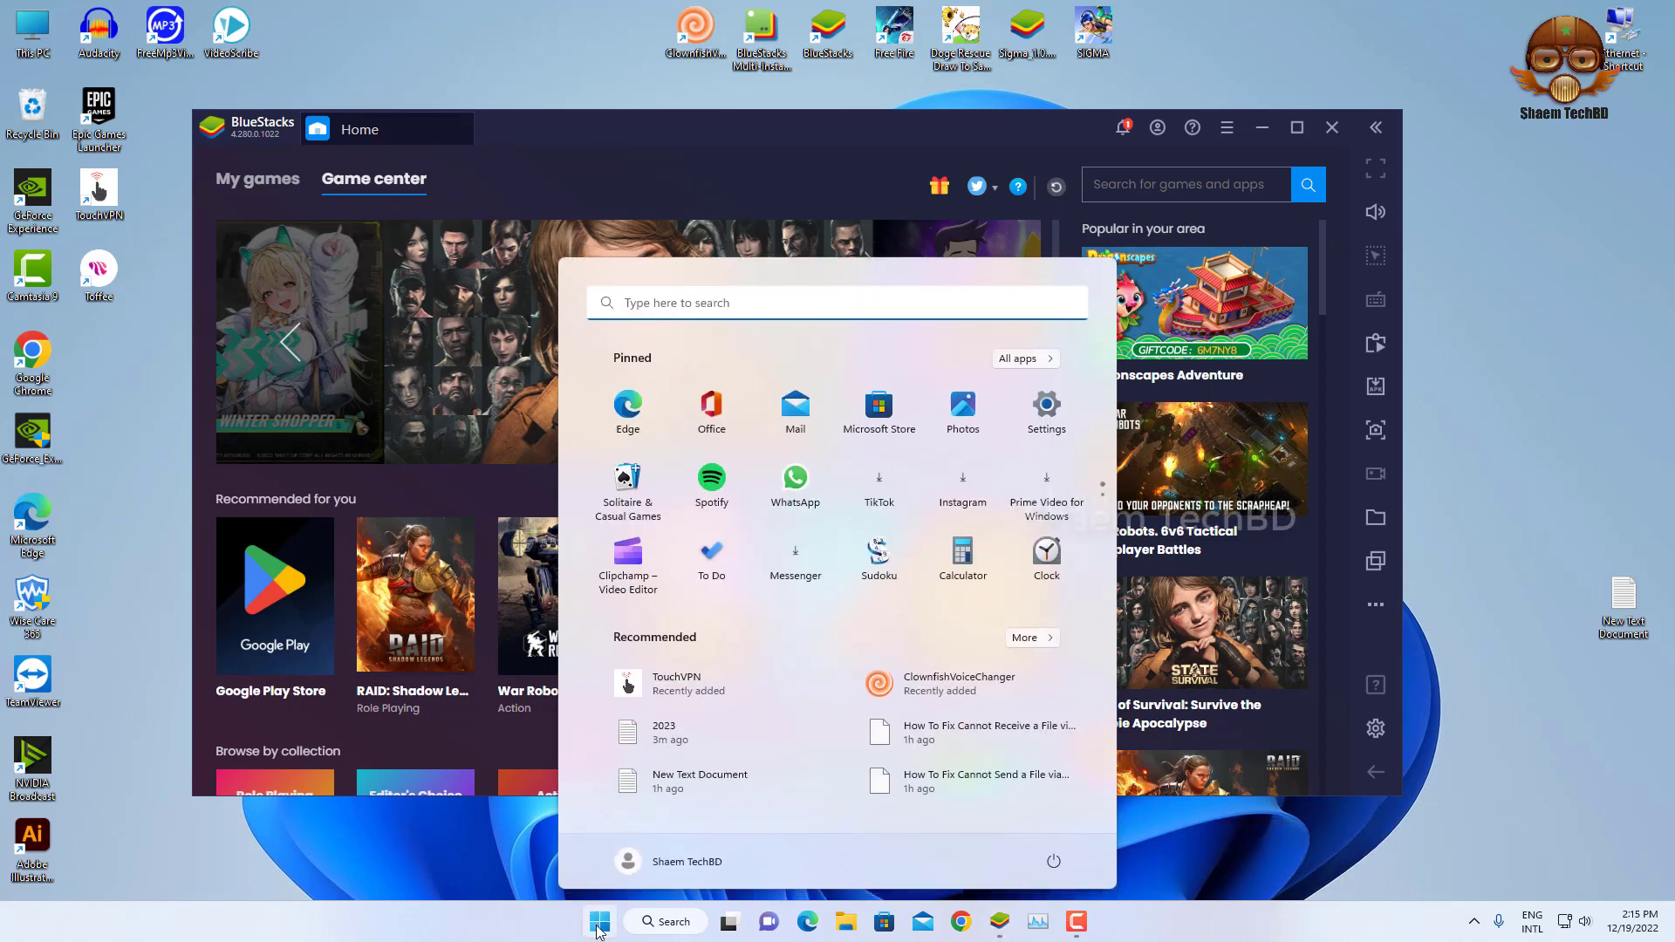
{"action": "left_click", "coordinate": [772, 302]}
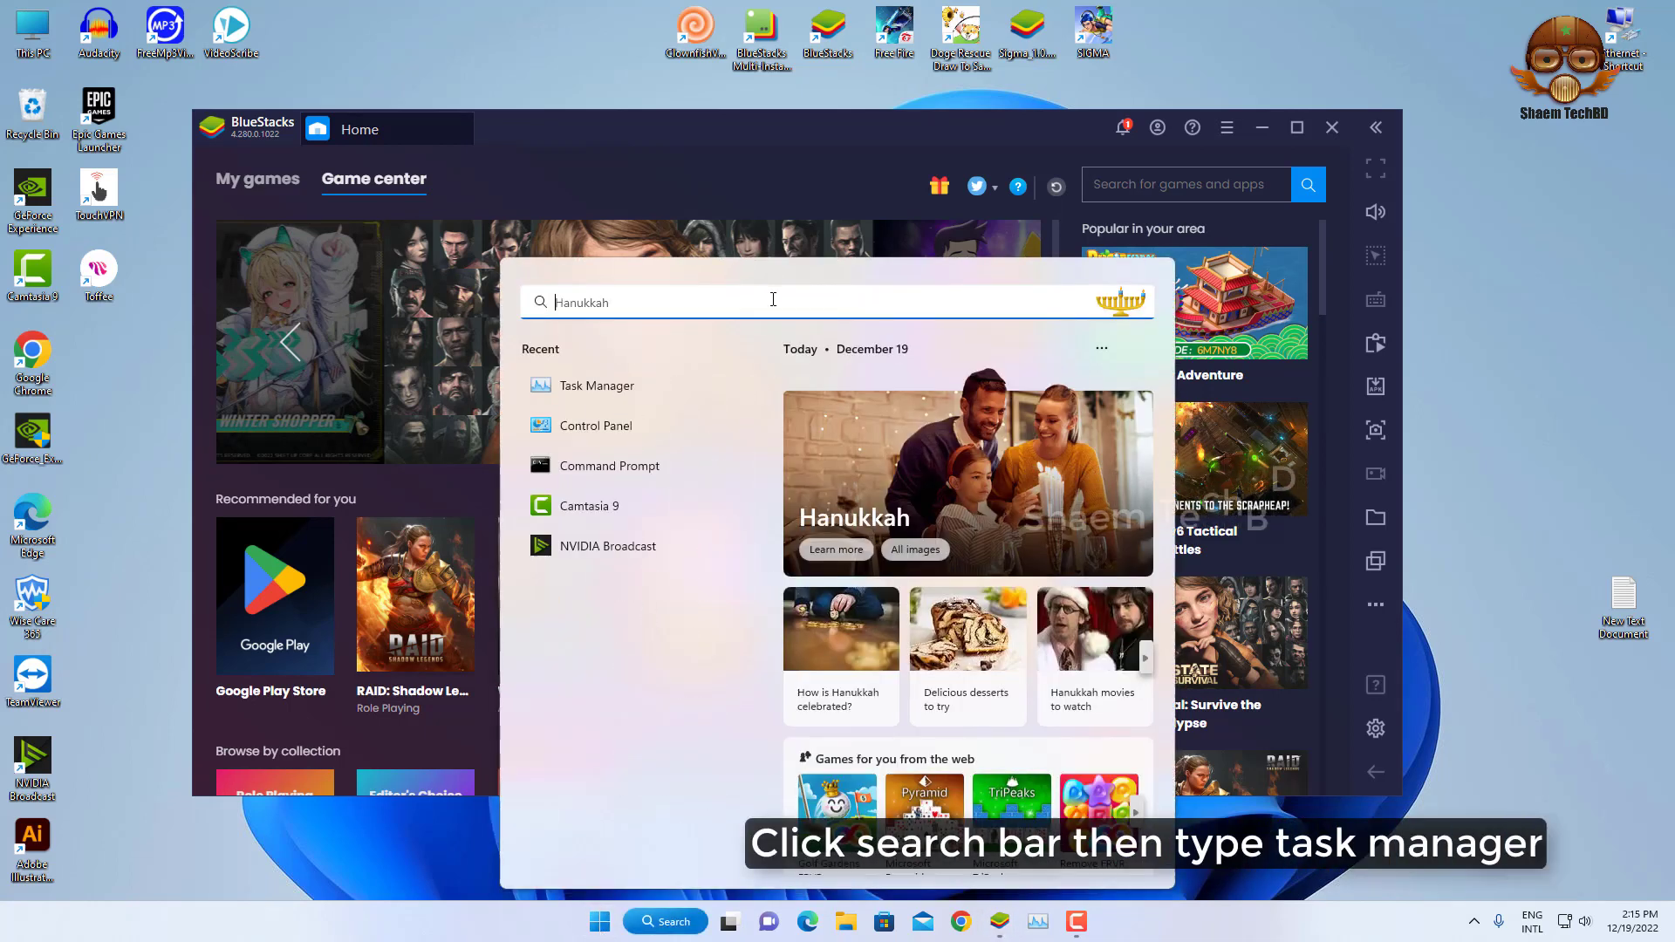
{"action": "type", "text": "tas"}
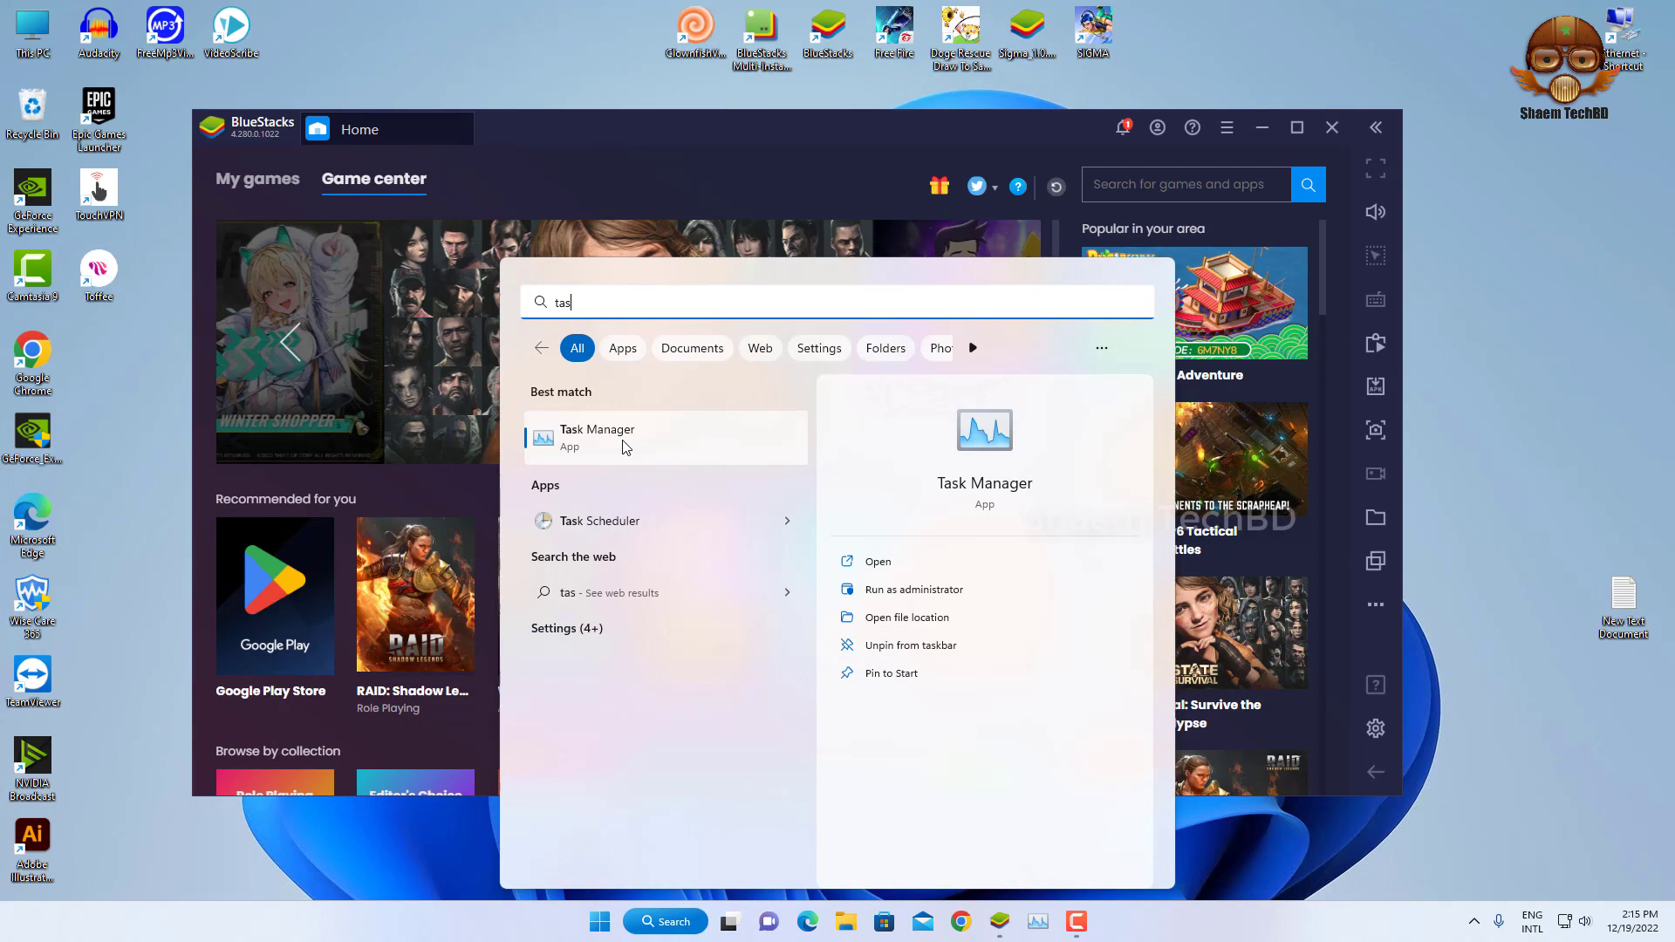
{"action": "left_click", "coordinate": [623, 446]}
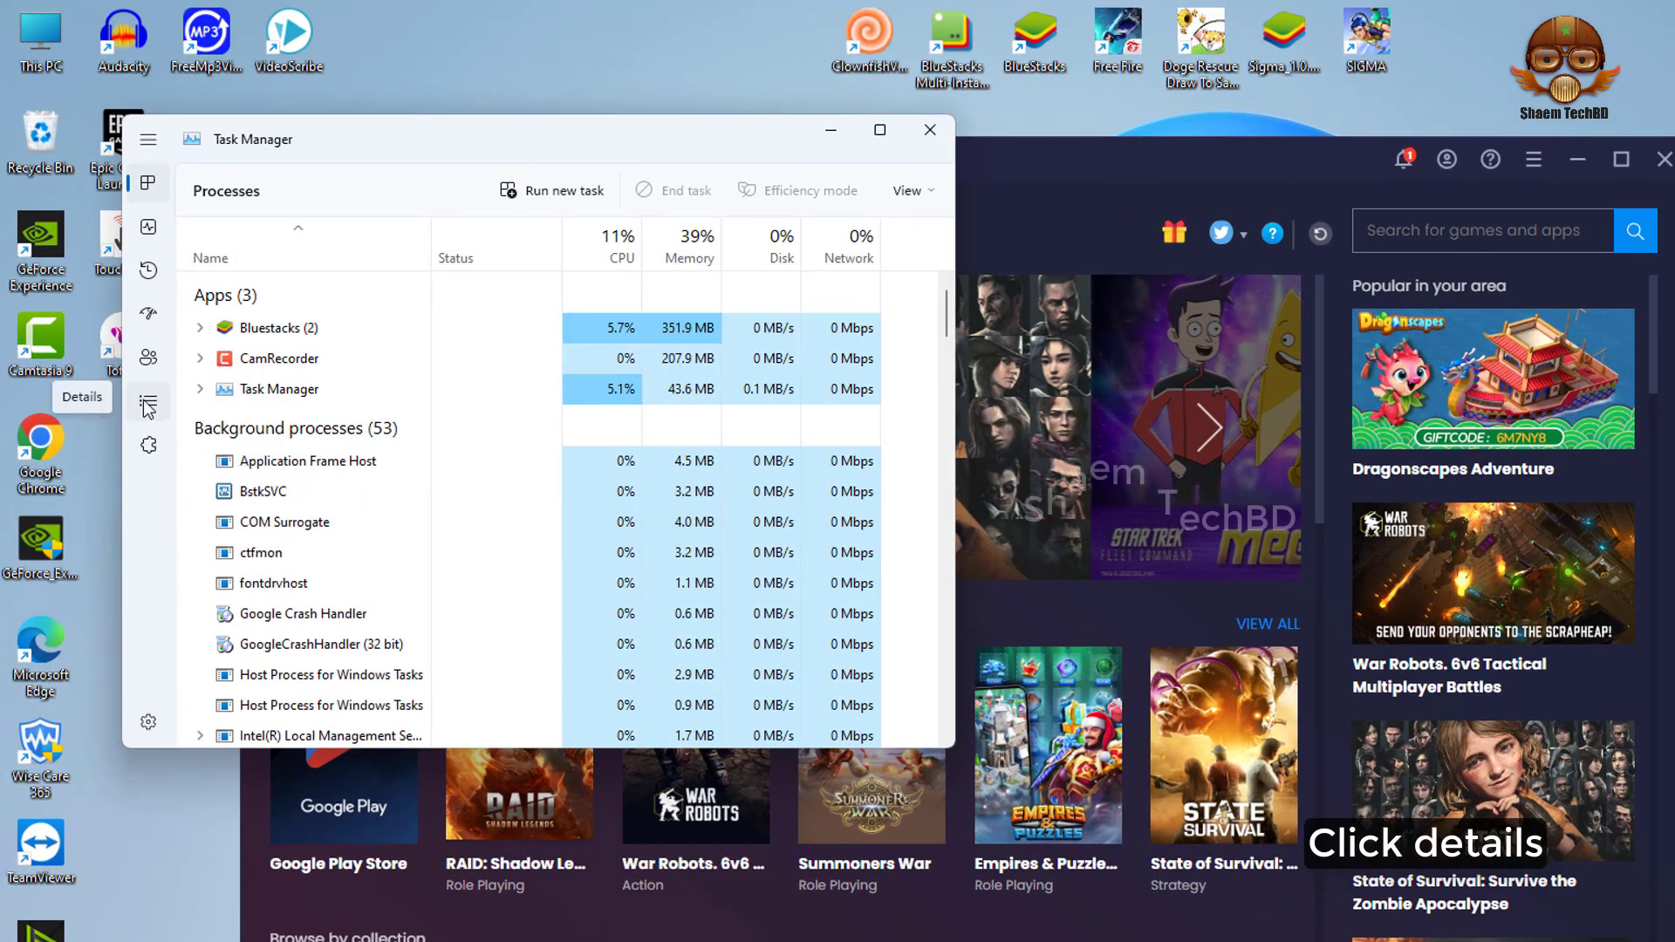
Set the first Bluestacks.exe process to High priority in the Details list
{"action": "left_click", "coordinate": [148, 406]}
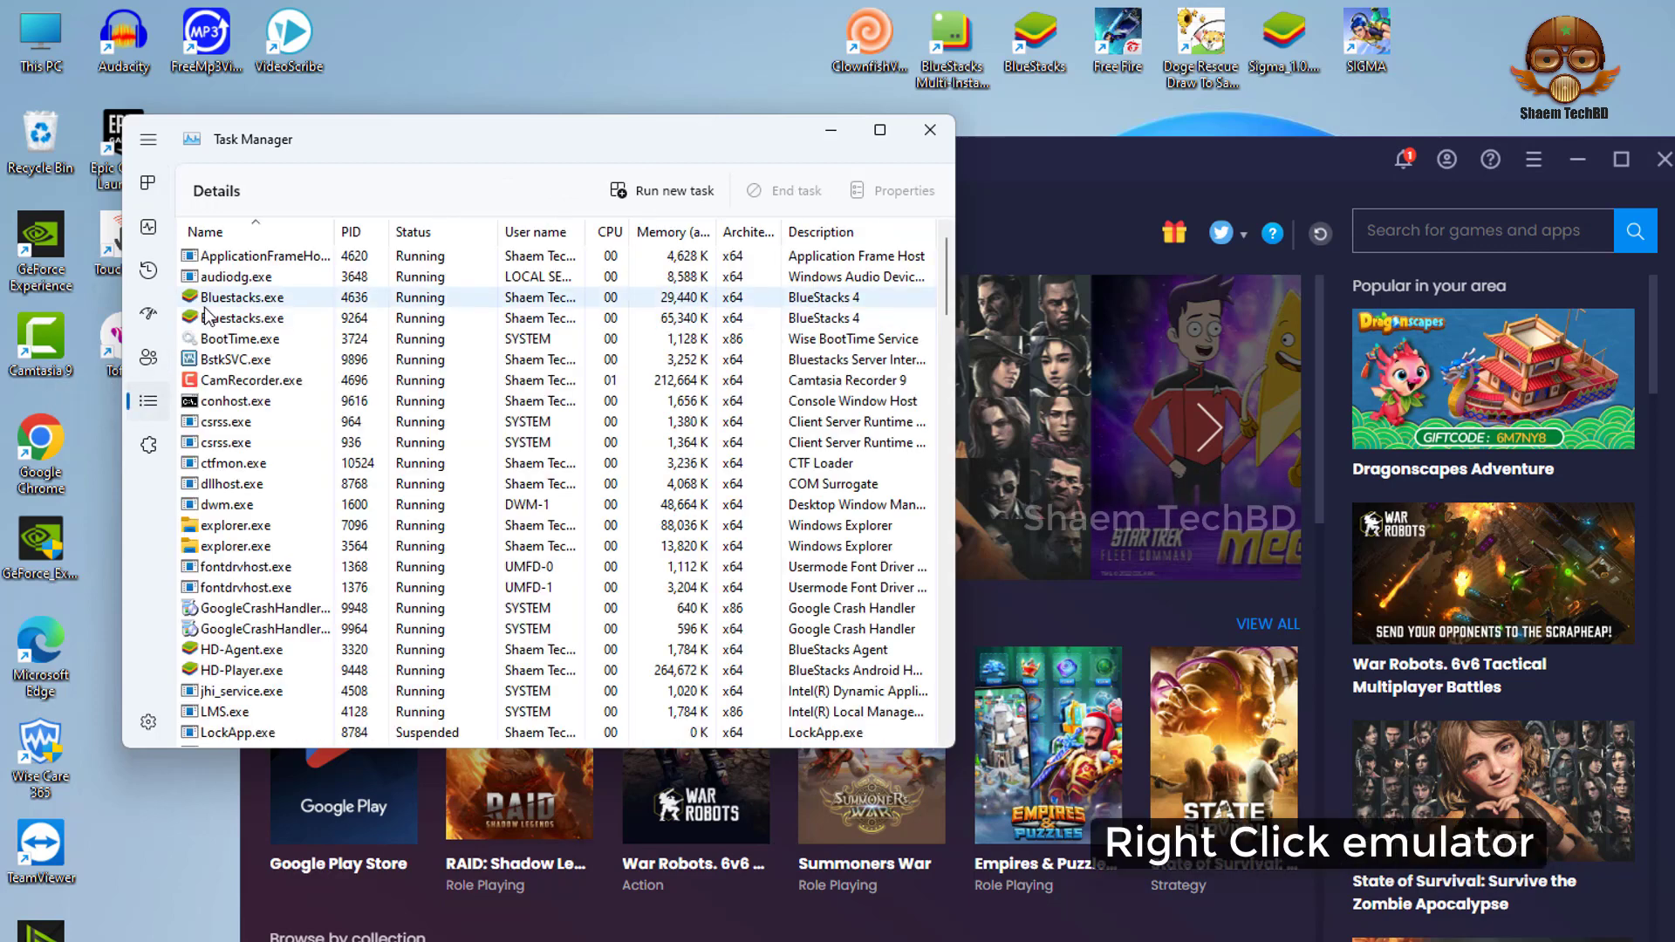
{"action": "right_click", "coordinate": [243, 303]}
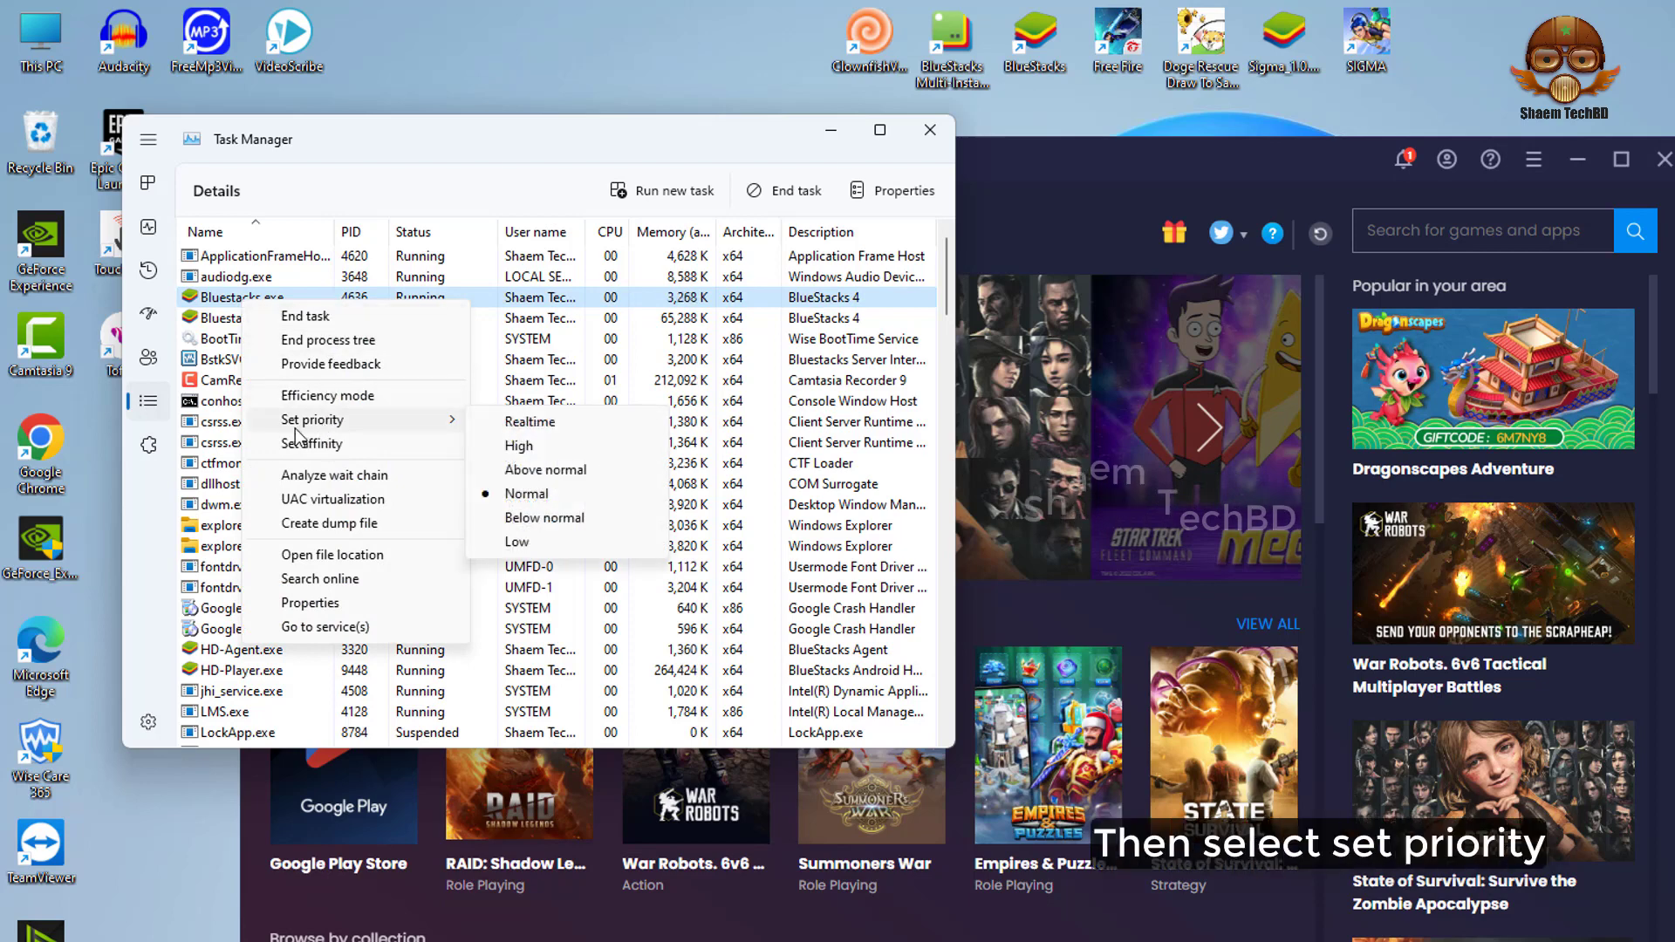
{"action": "mouse_move", "coordinate": [314, 420]}
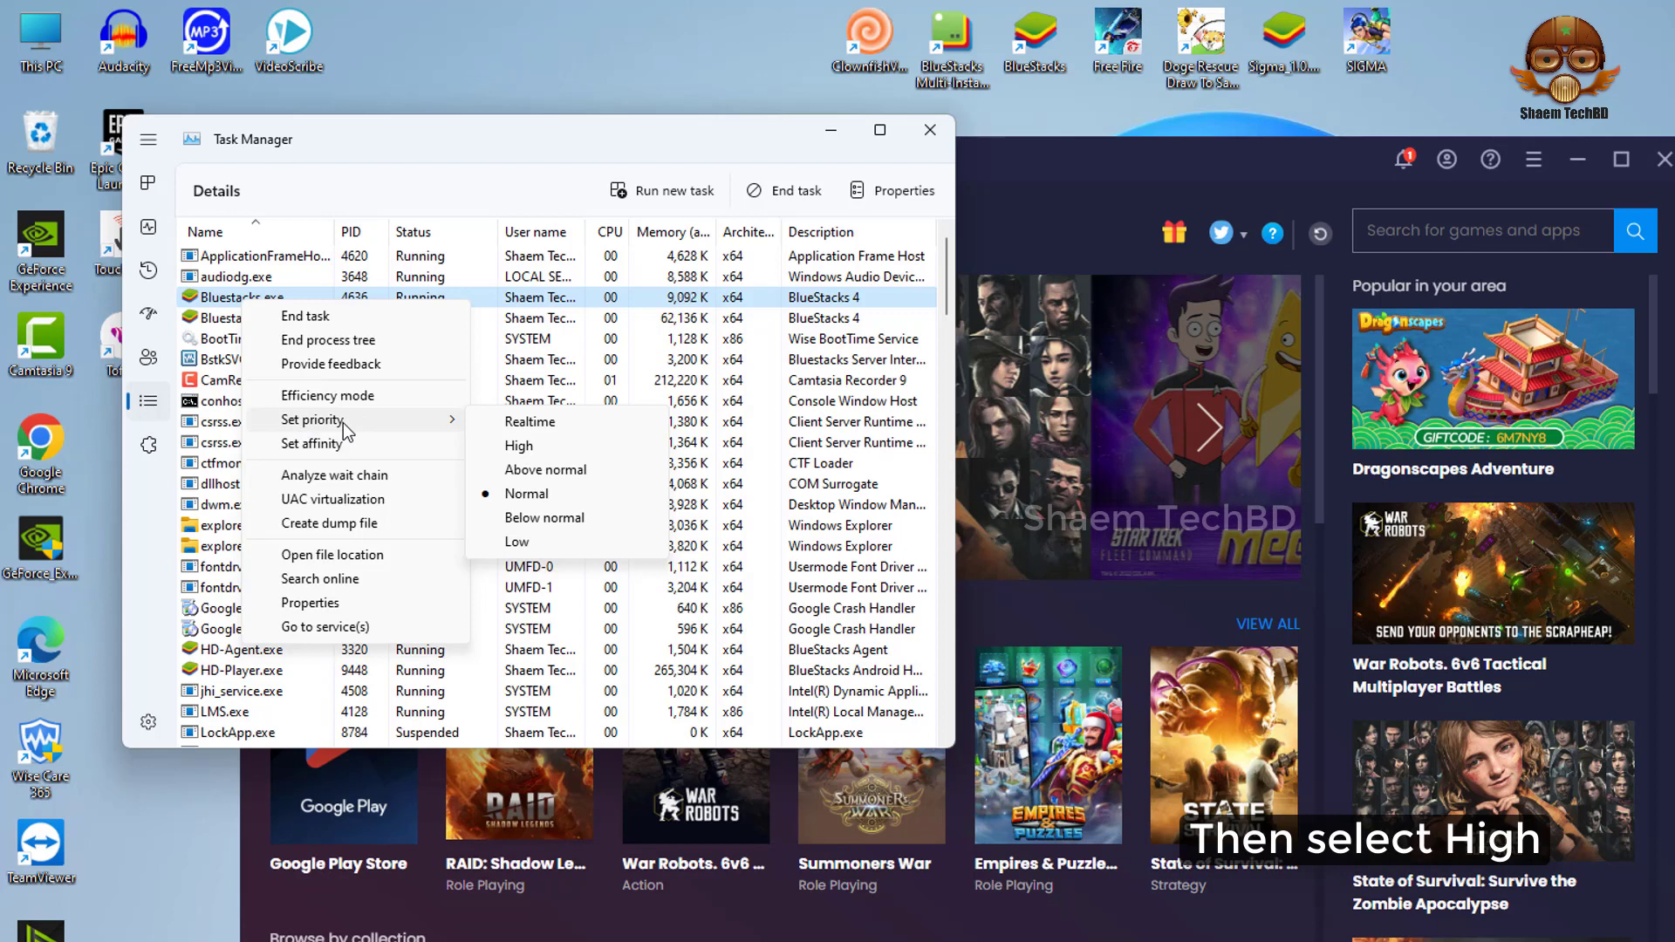
{"action": "left_click", "coordinate": [517, 446]}
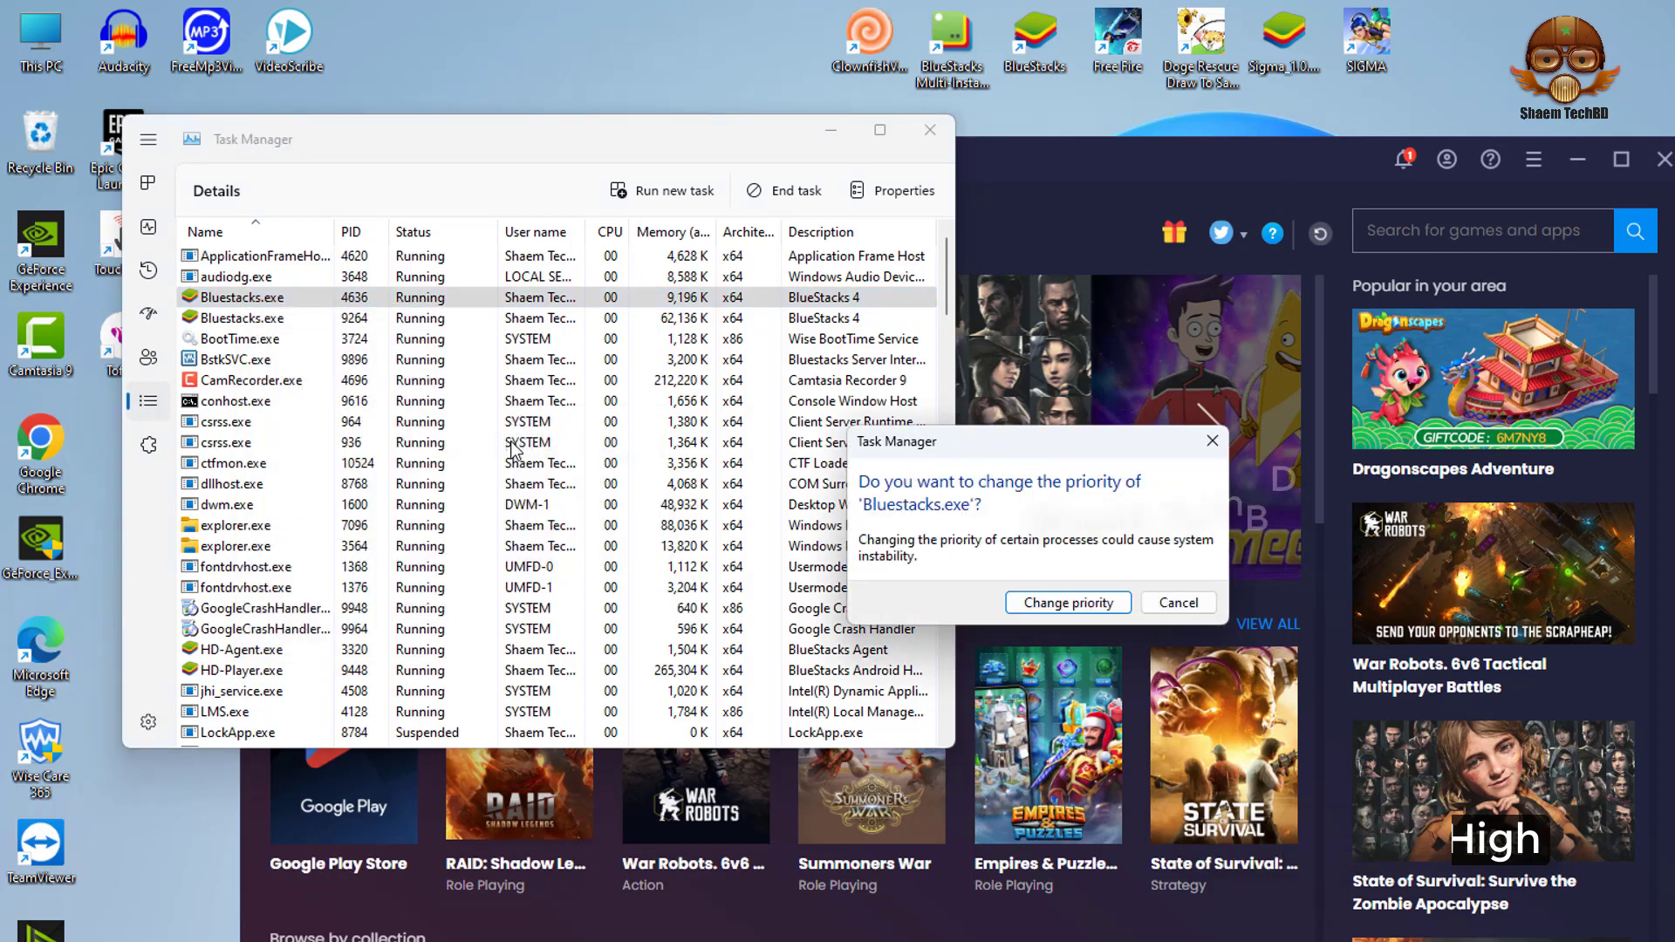
{"action": "left_click", "coordinate": [1053, 605]}
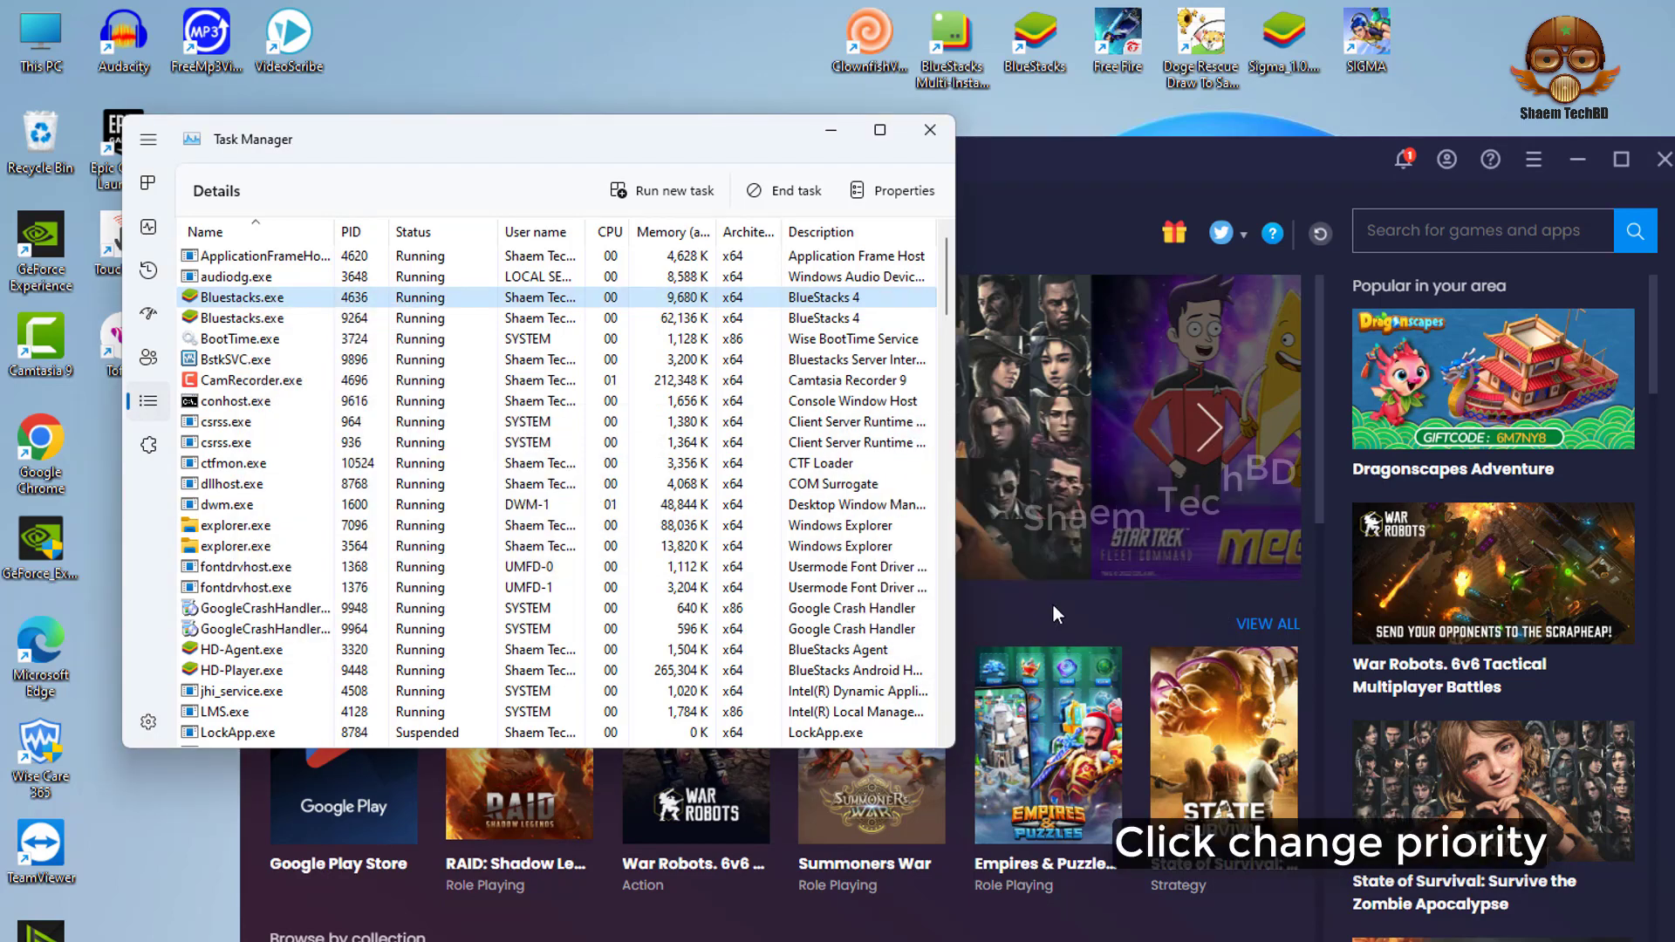
Set the second Bluestacks.exe process to High priority and close Task Manager
{"action": "right_click", "coordinate": [243, 326]}
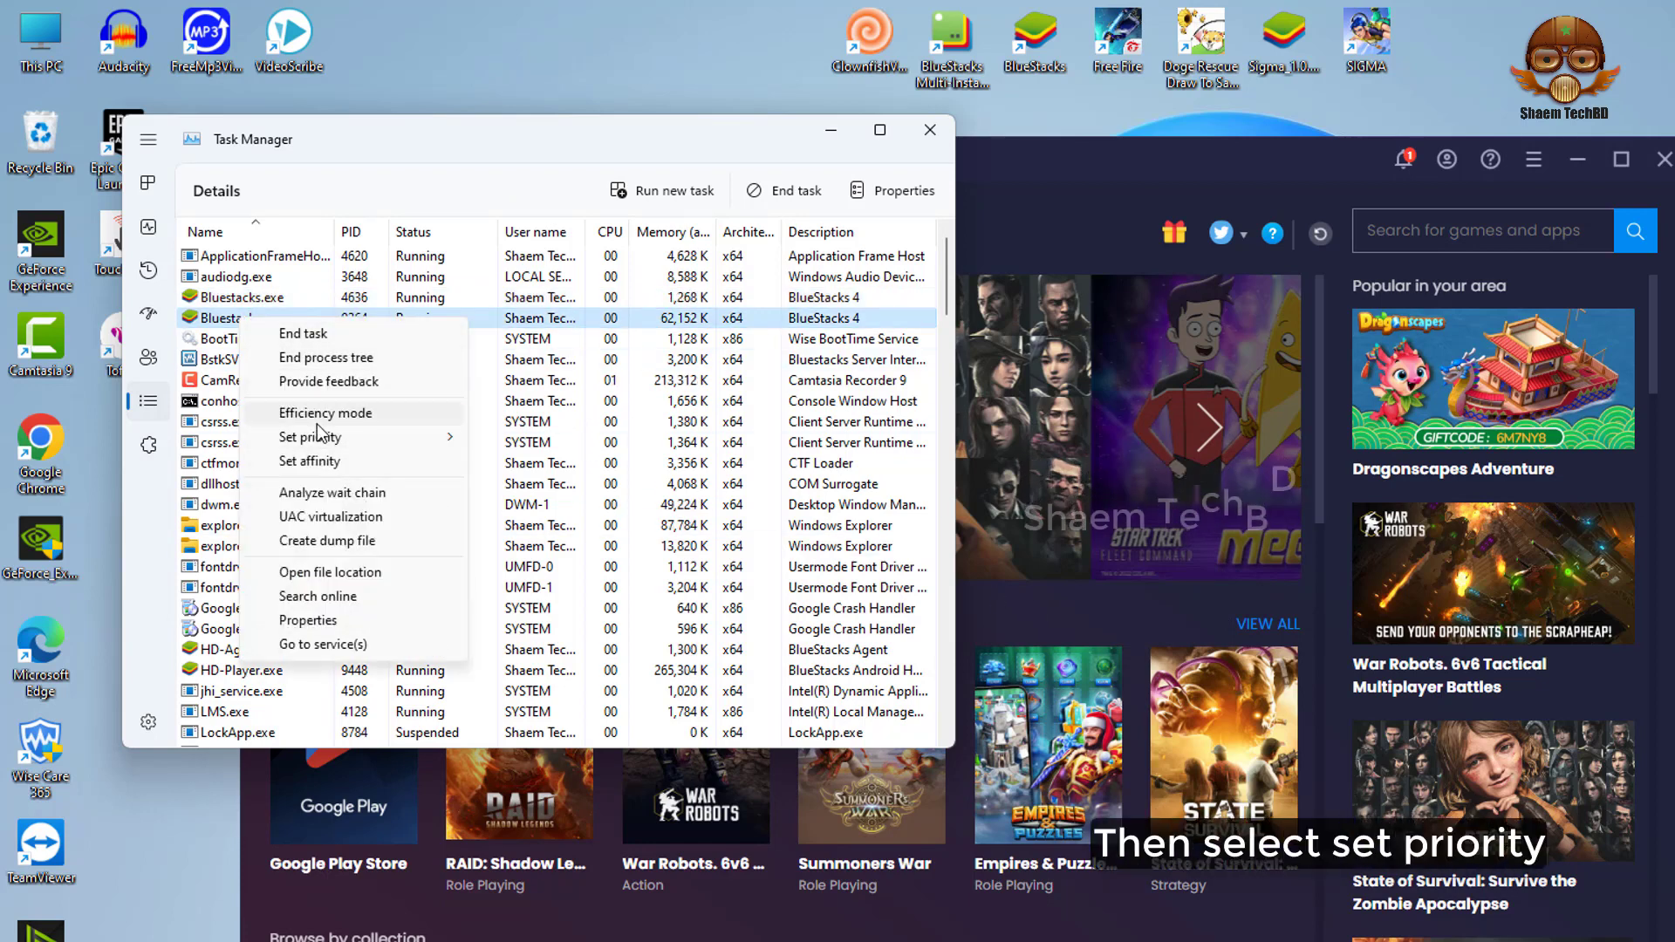
{"action": "mouse_move", "coordinate": [312, 438]}
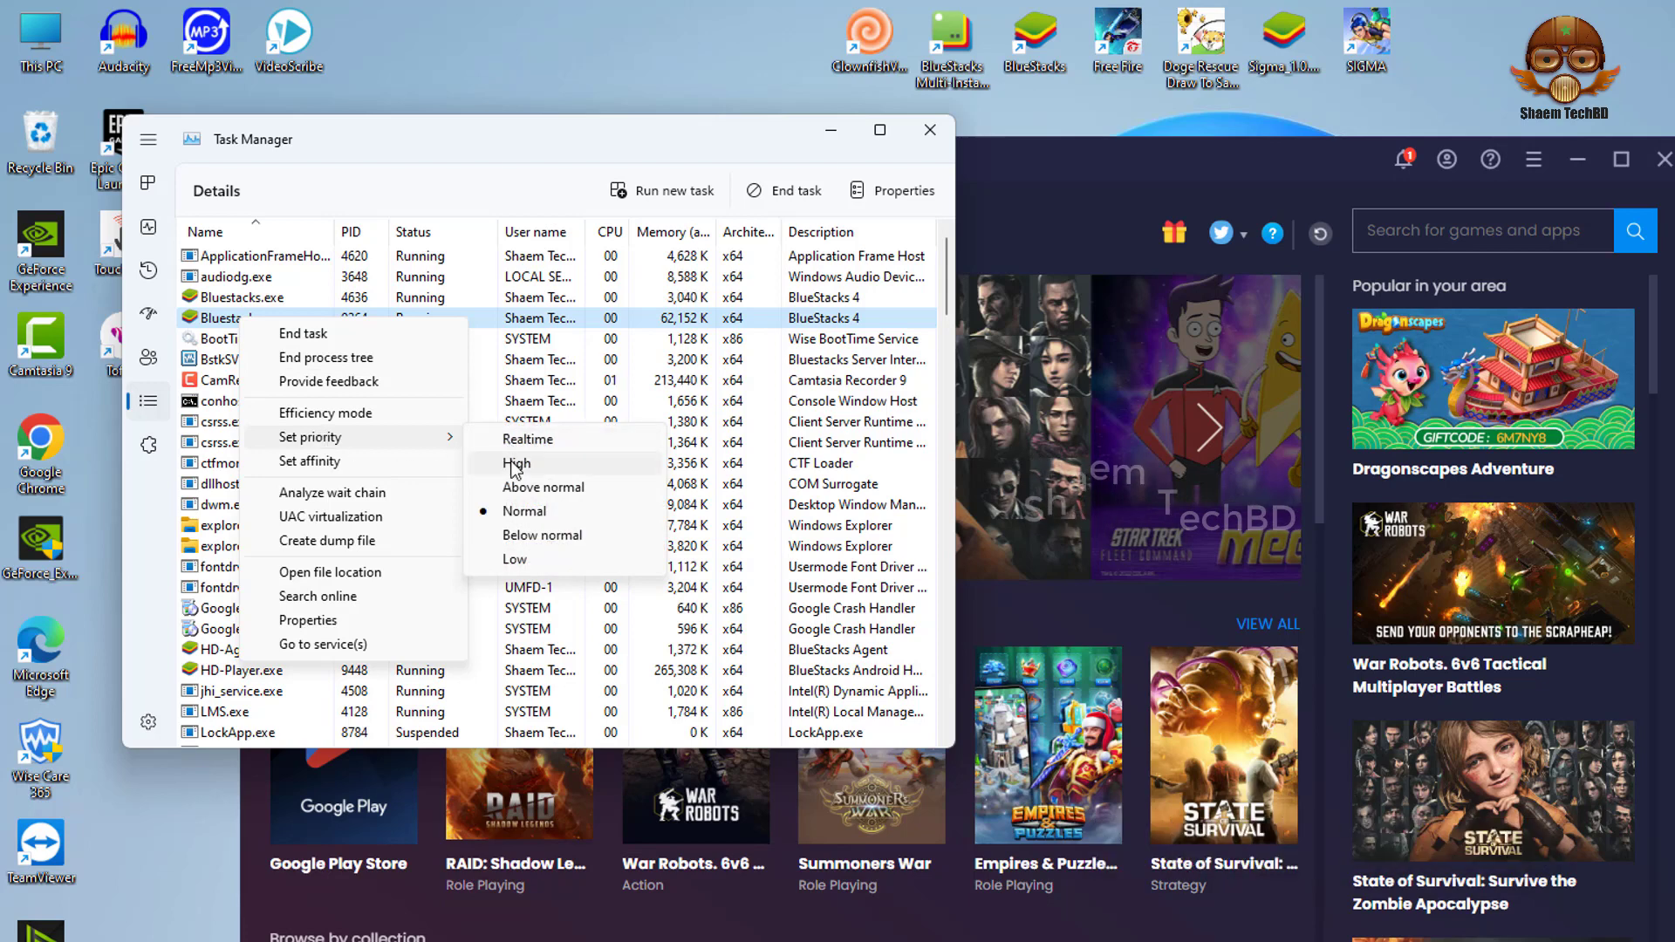
{"action": "left_click", "coordinate": [513, 468]}
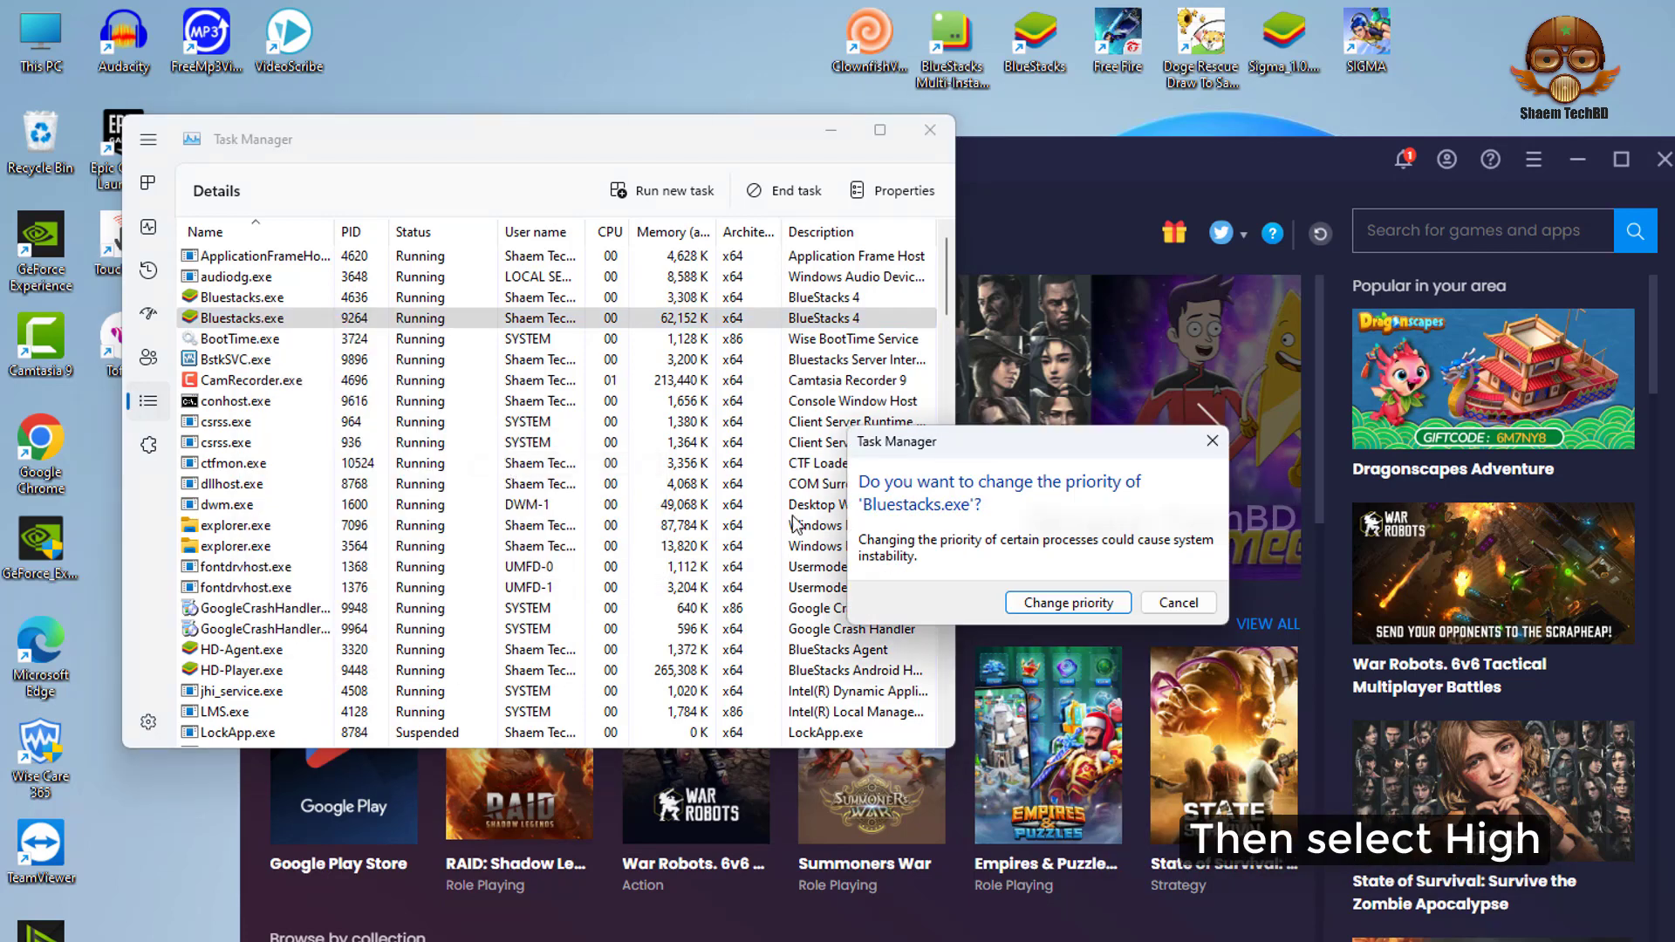
{"action": "left_click", "coordinate": [1022, 604]}
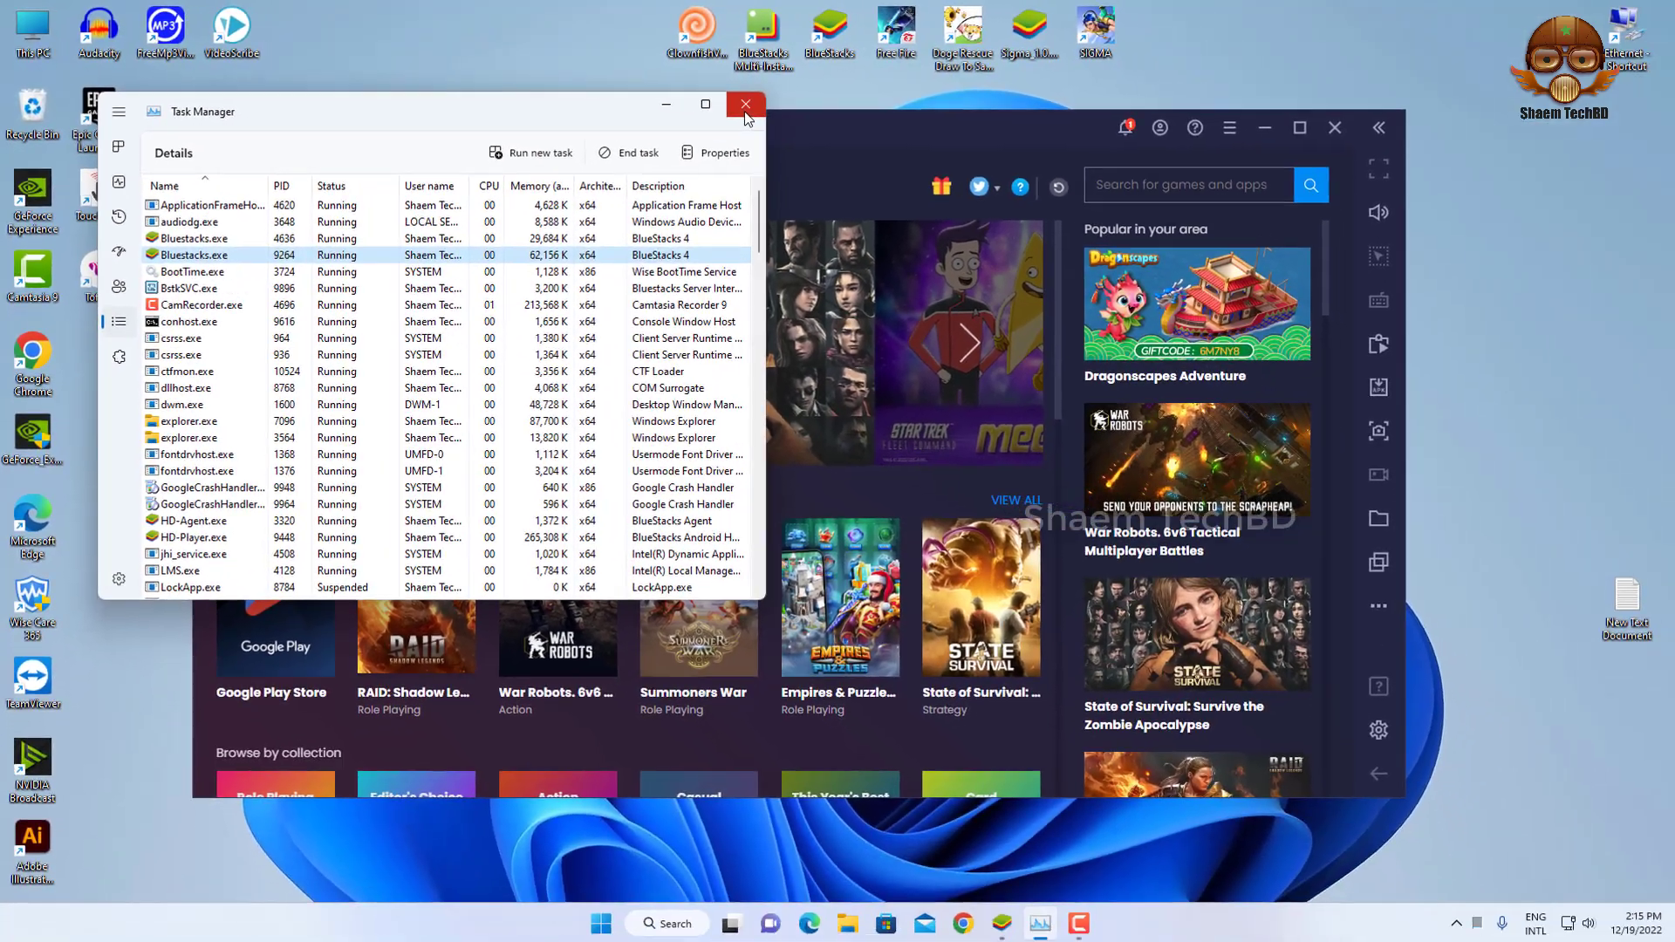
{"action": "left_click", "coordinate": [742, 113]}
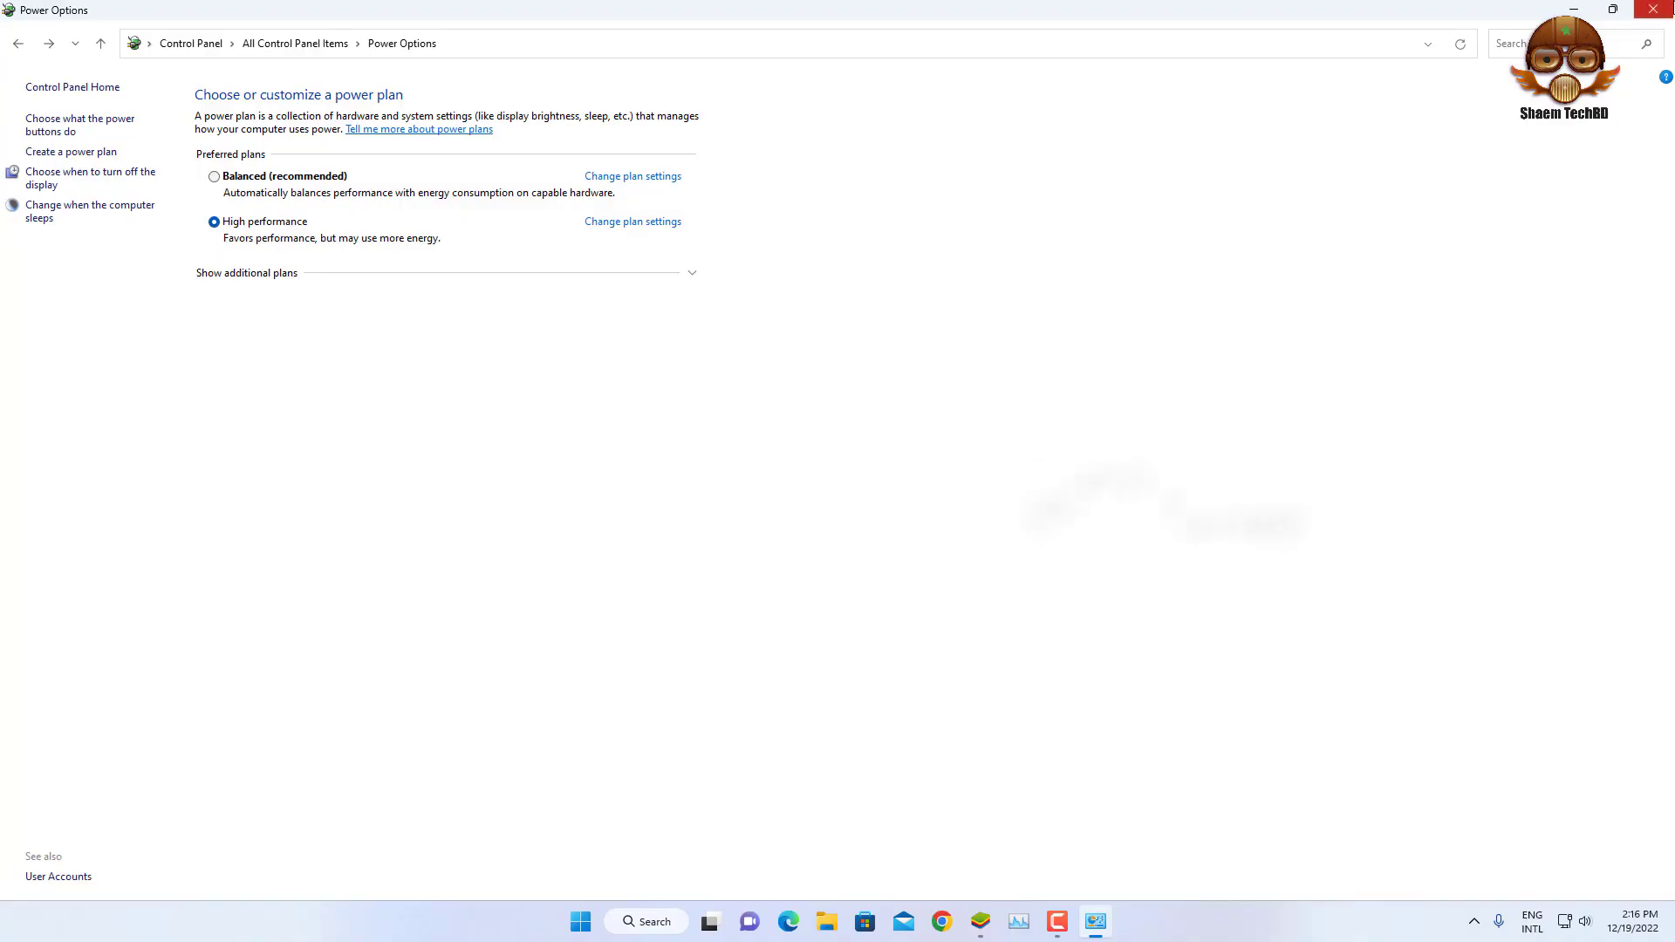
Close the Power Options window and bring up the Start menu
{"action": "left_click", "coordinate": [1651, 10]}
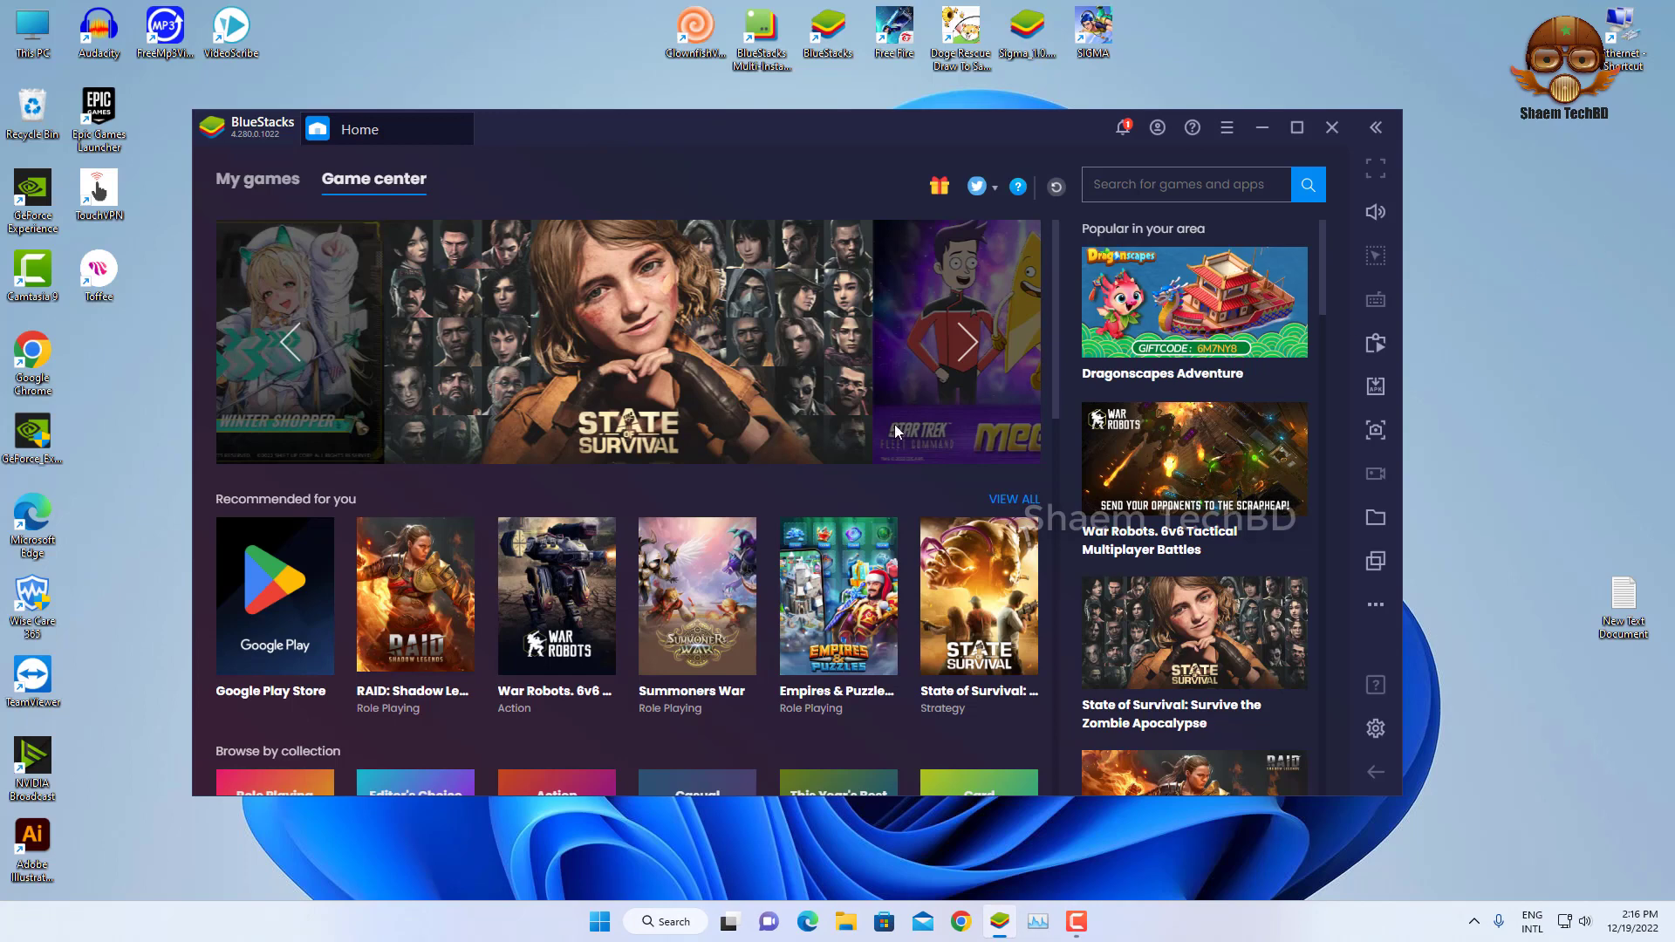
{"action": "left_click", "coordinate": [600, 921]}
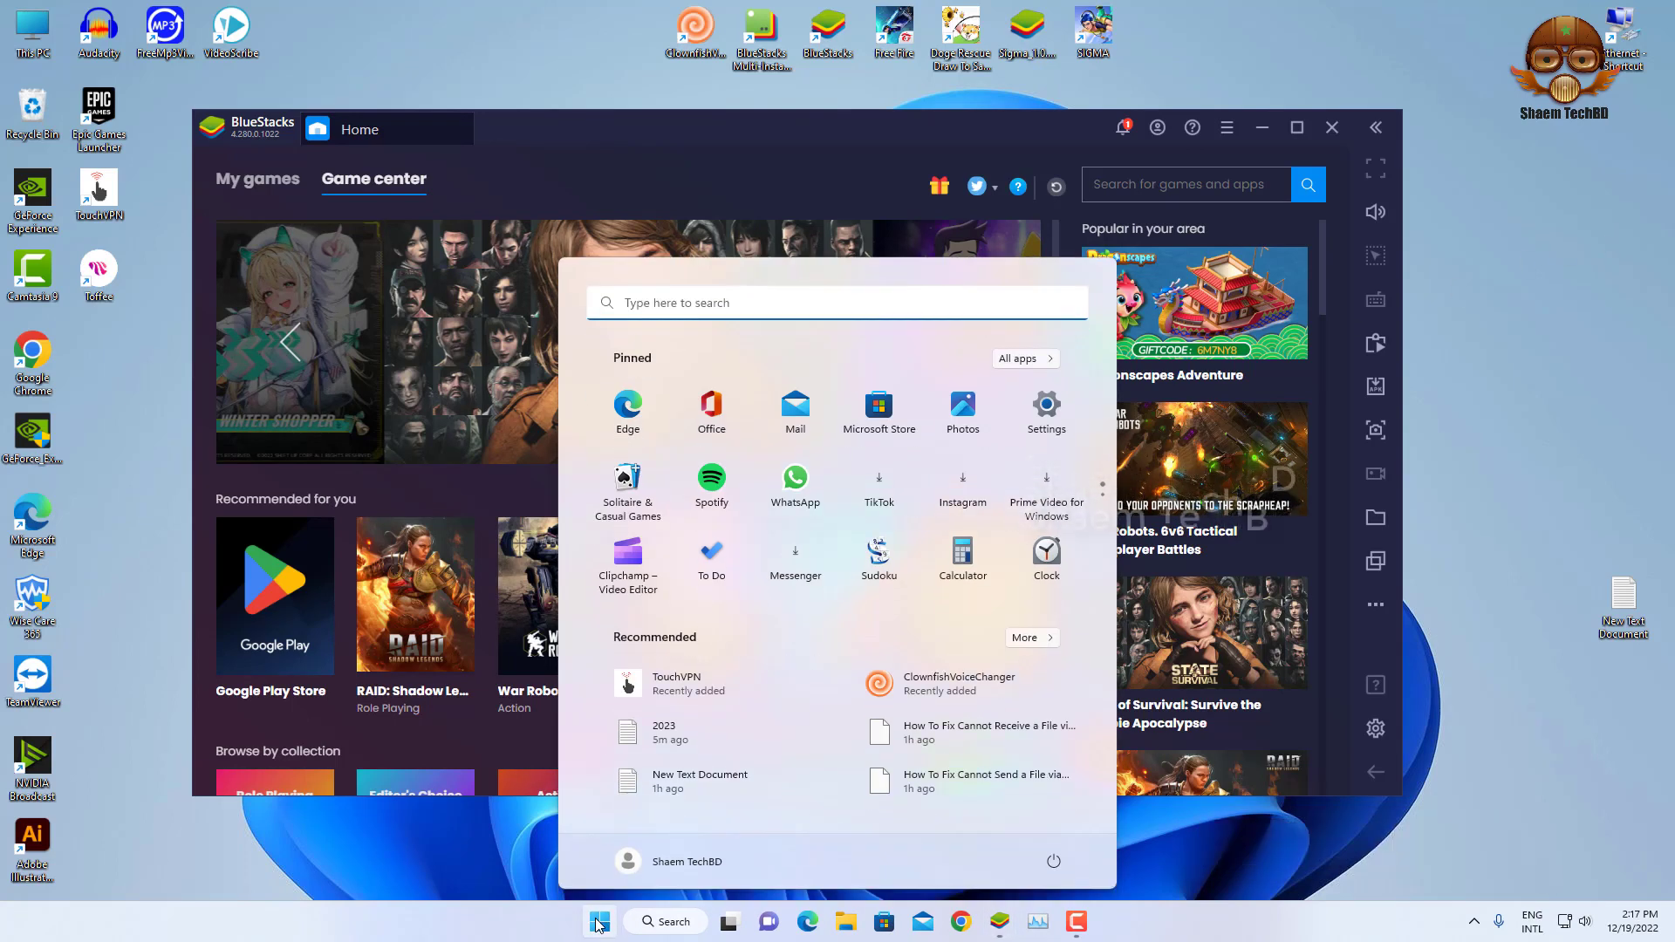
Reach System Properties' Advanced tab from Settings > System > About > Advanced system settings
{"action": "left_click", "coordinate": [1048, 413]}
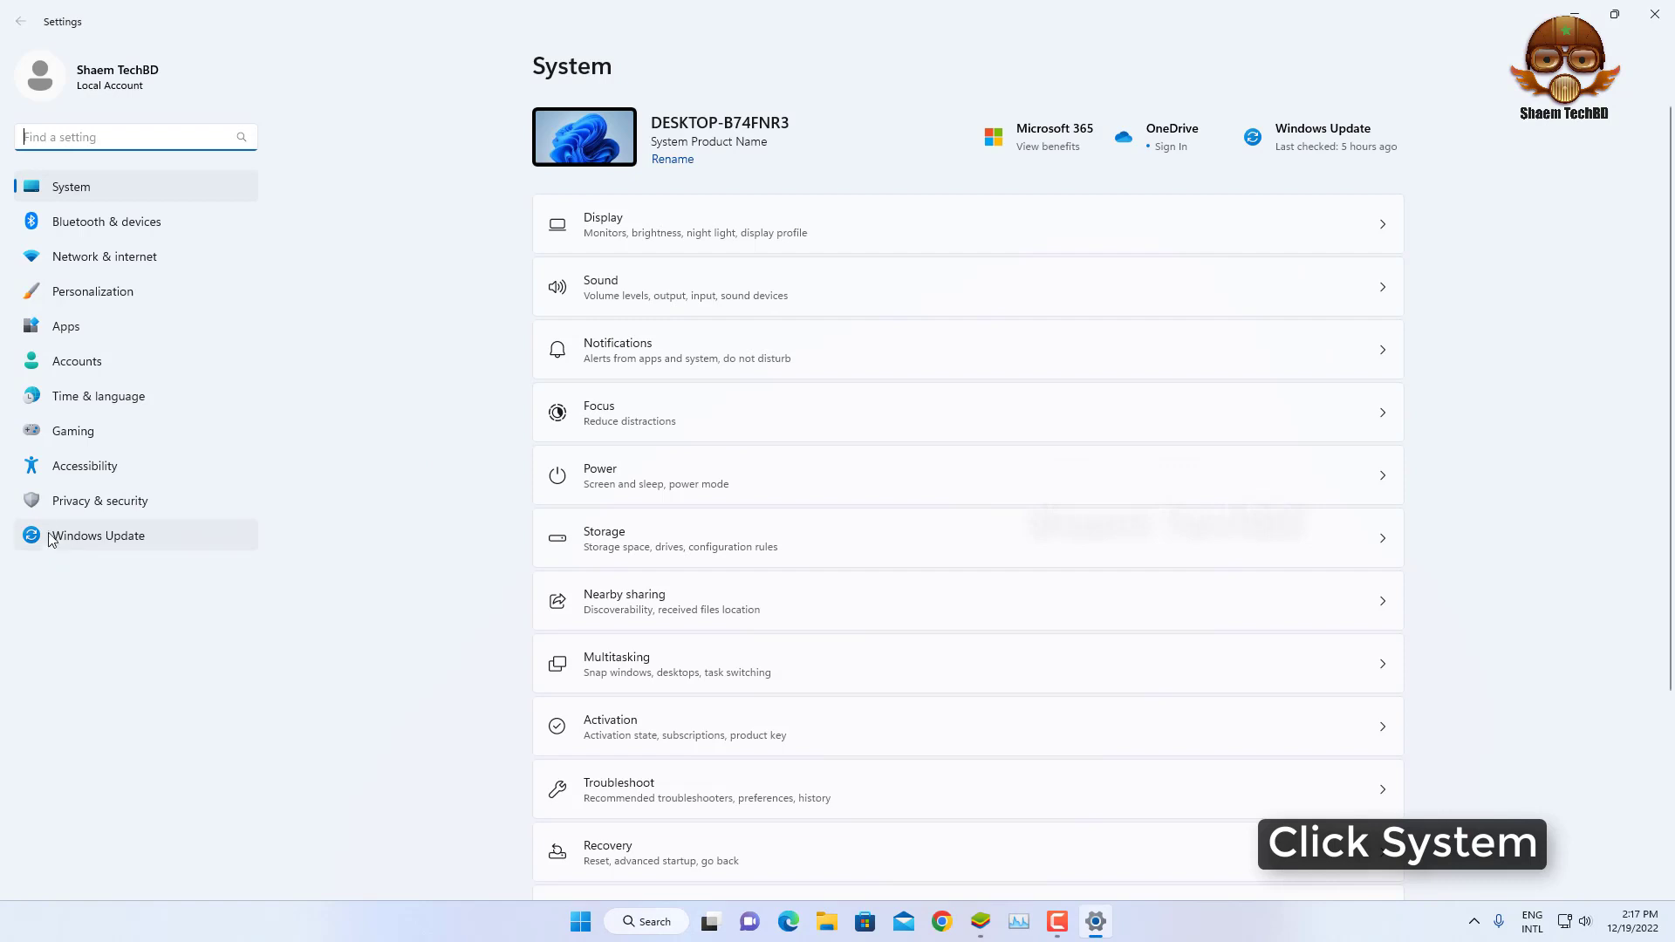
{"action": "scroll", "coordinate": [707, 830], "scroll_direction": "down", "scroll_amount": 1}
{"action": "scroll", "coordinate": [708, 830], "scroll_direction": "down", "scroll_amount": 2}
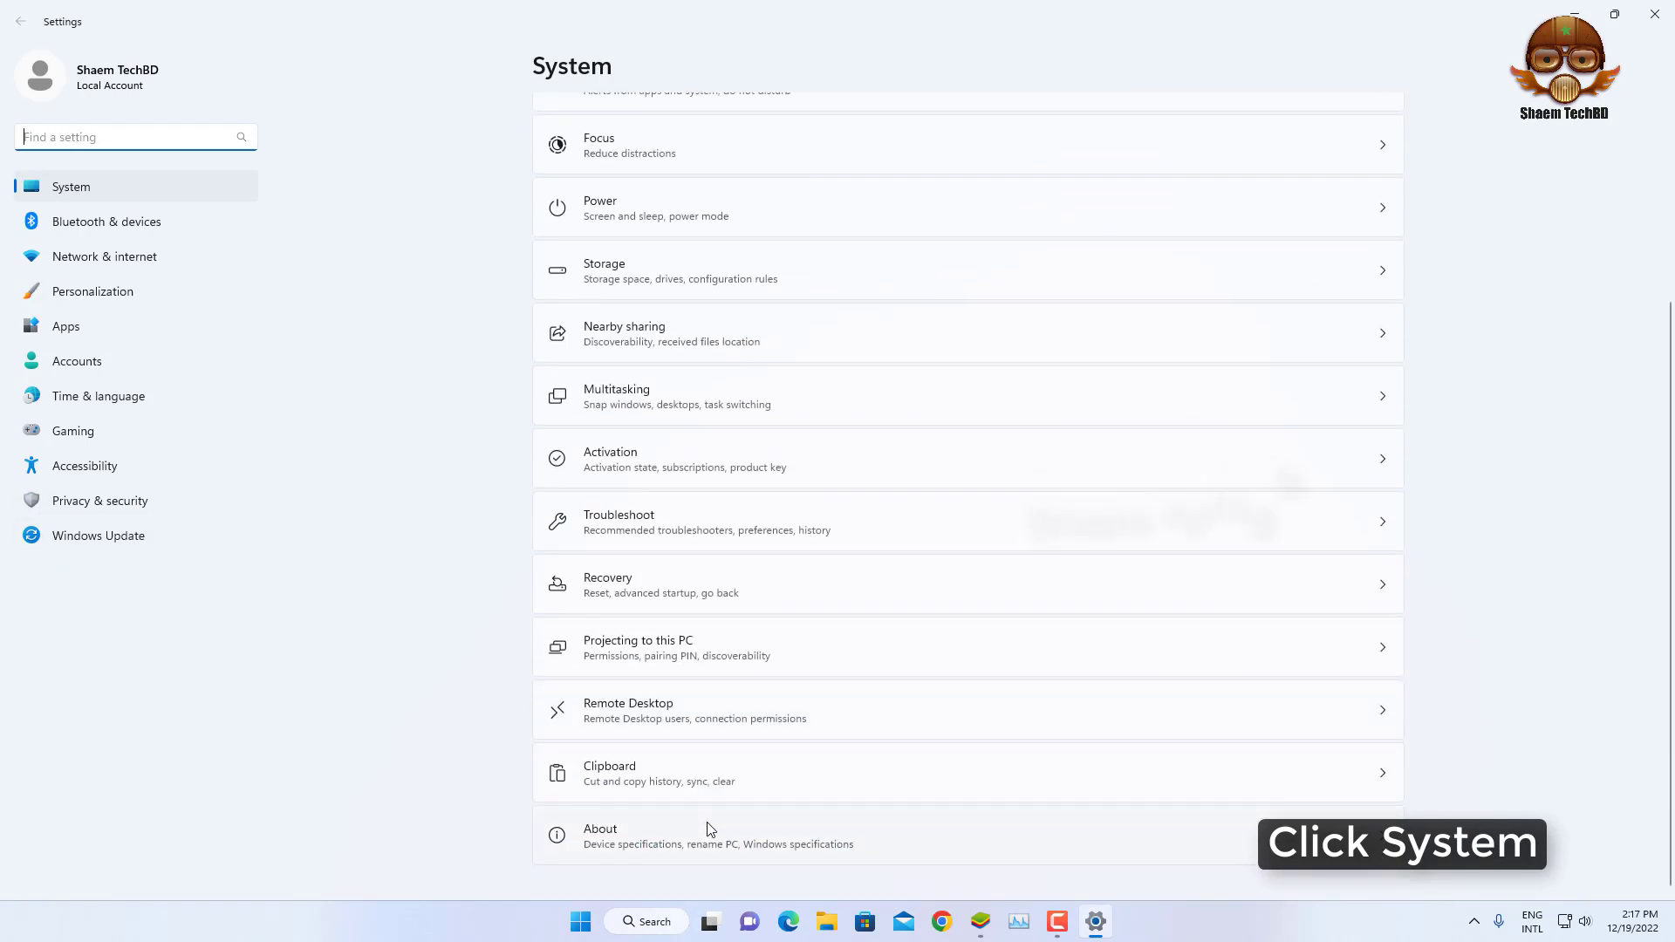
{"action": "left_click", "coordinate": [63, 195]}
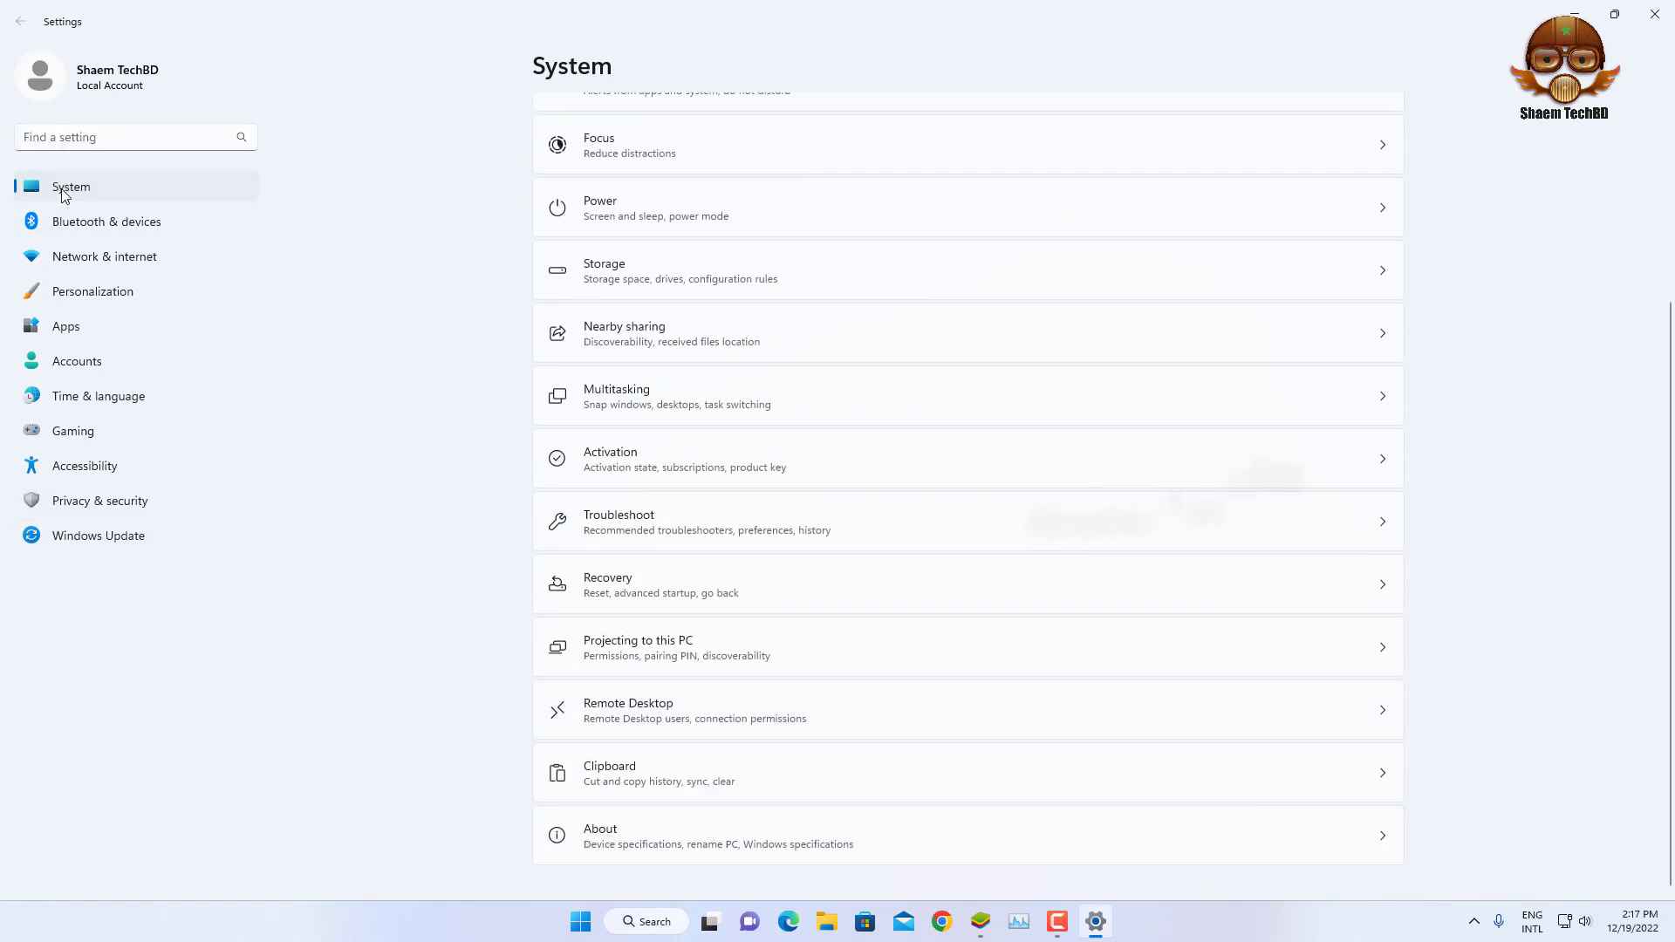
{"action": "left_click", "coordinate": [604, 840]}
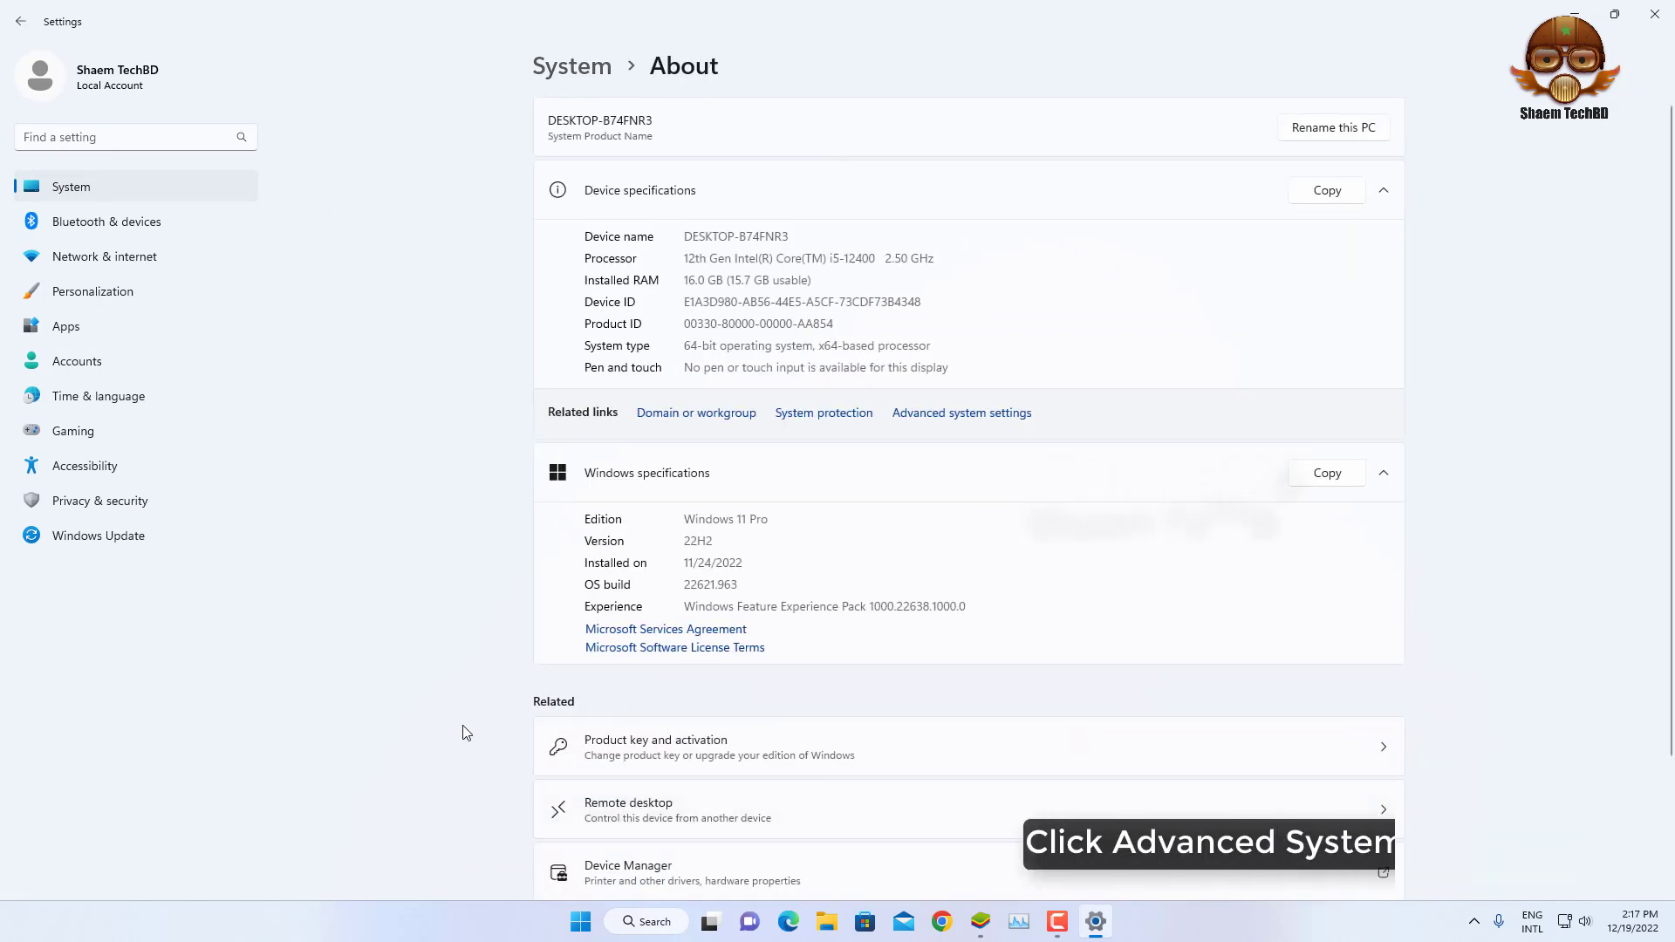
{"action": "left_click", "coordinate": [971, 419]}
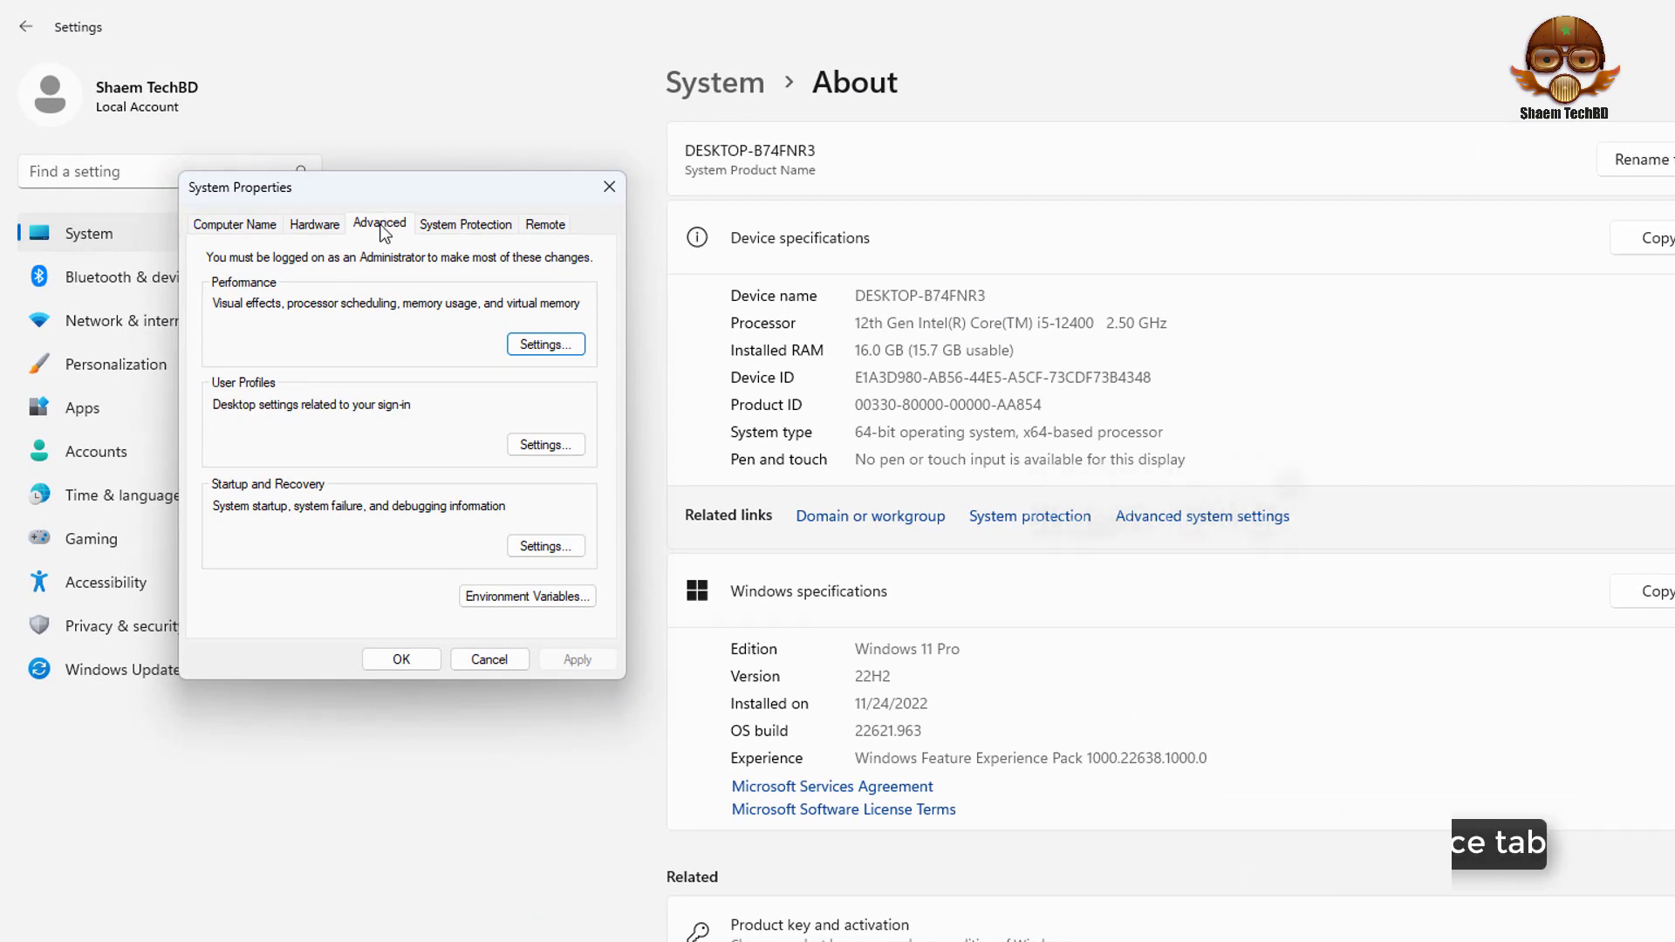
Set Performance Options visual effects to 'Adjust for best performance' and apply it
{"action": "left_click", "coordinate": [543, 346]}
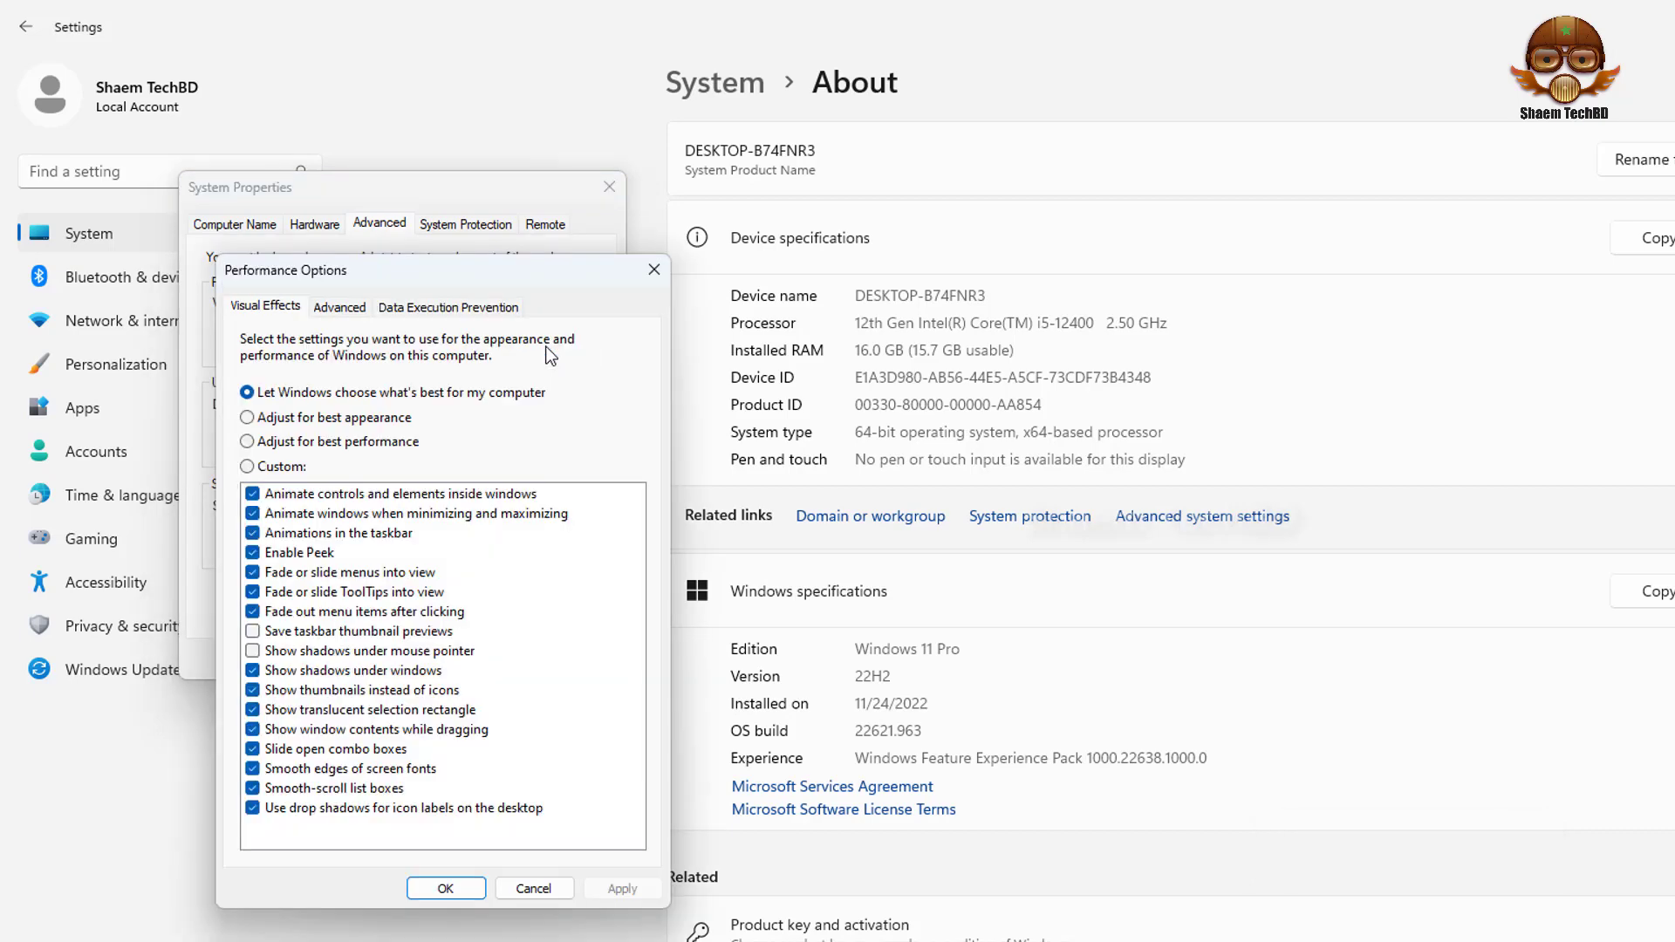
{"action": "left_click", "coordinate": [301, 443]}
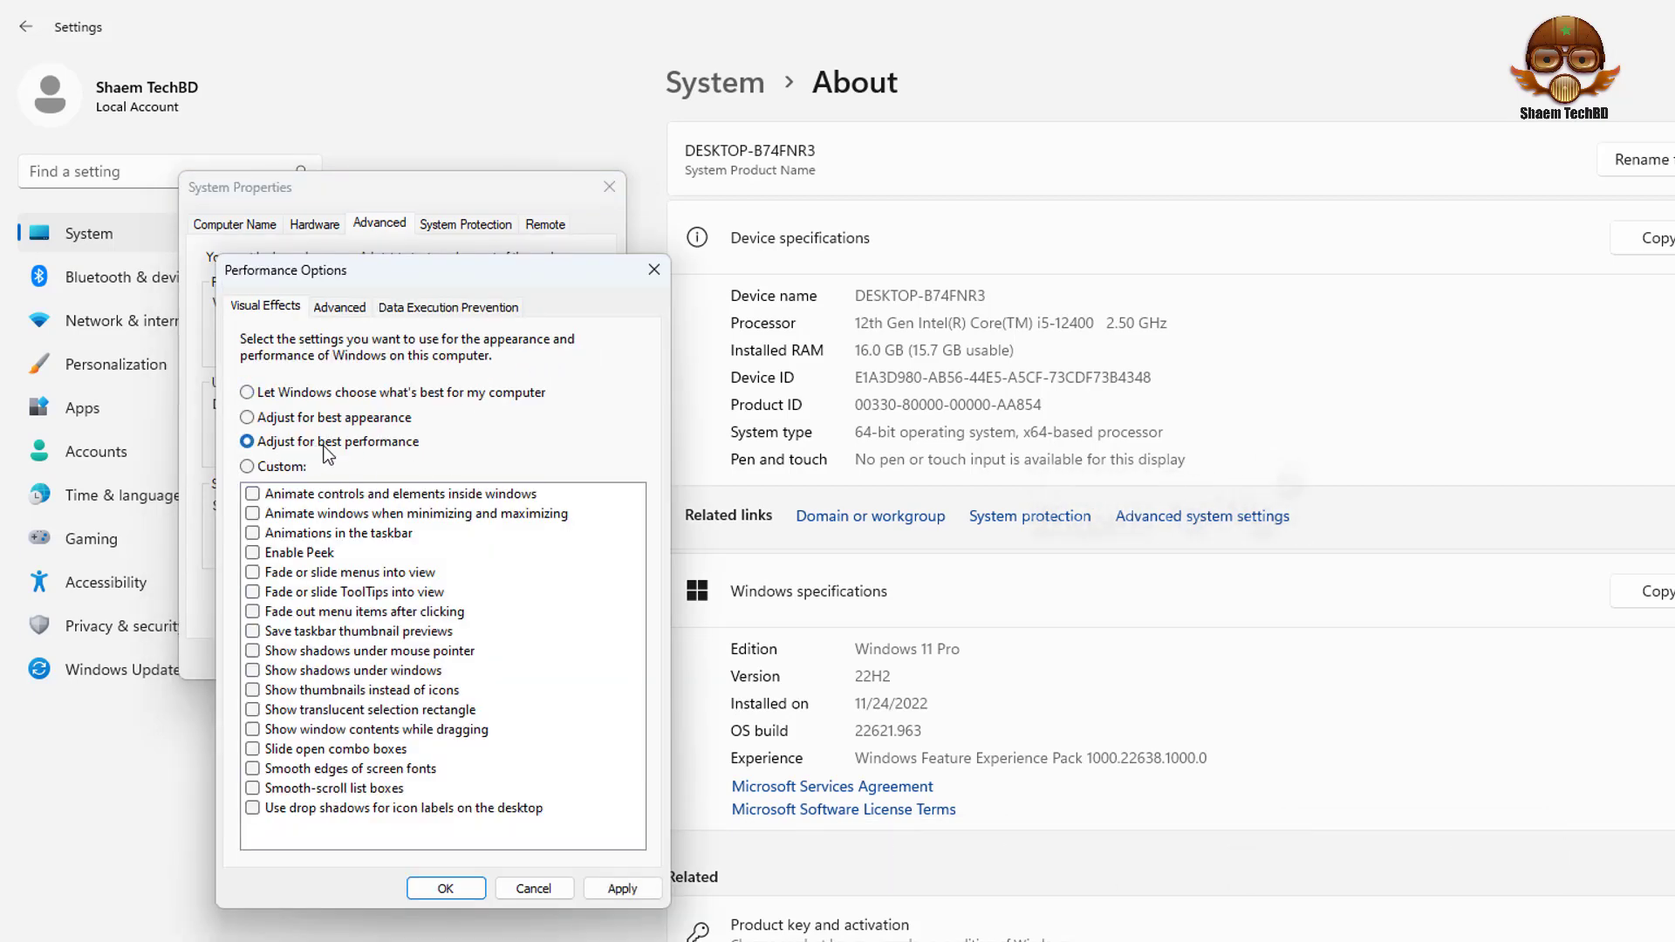
{"action": "left_click", "coordinate": [621, 895]}
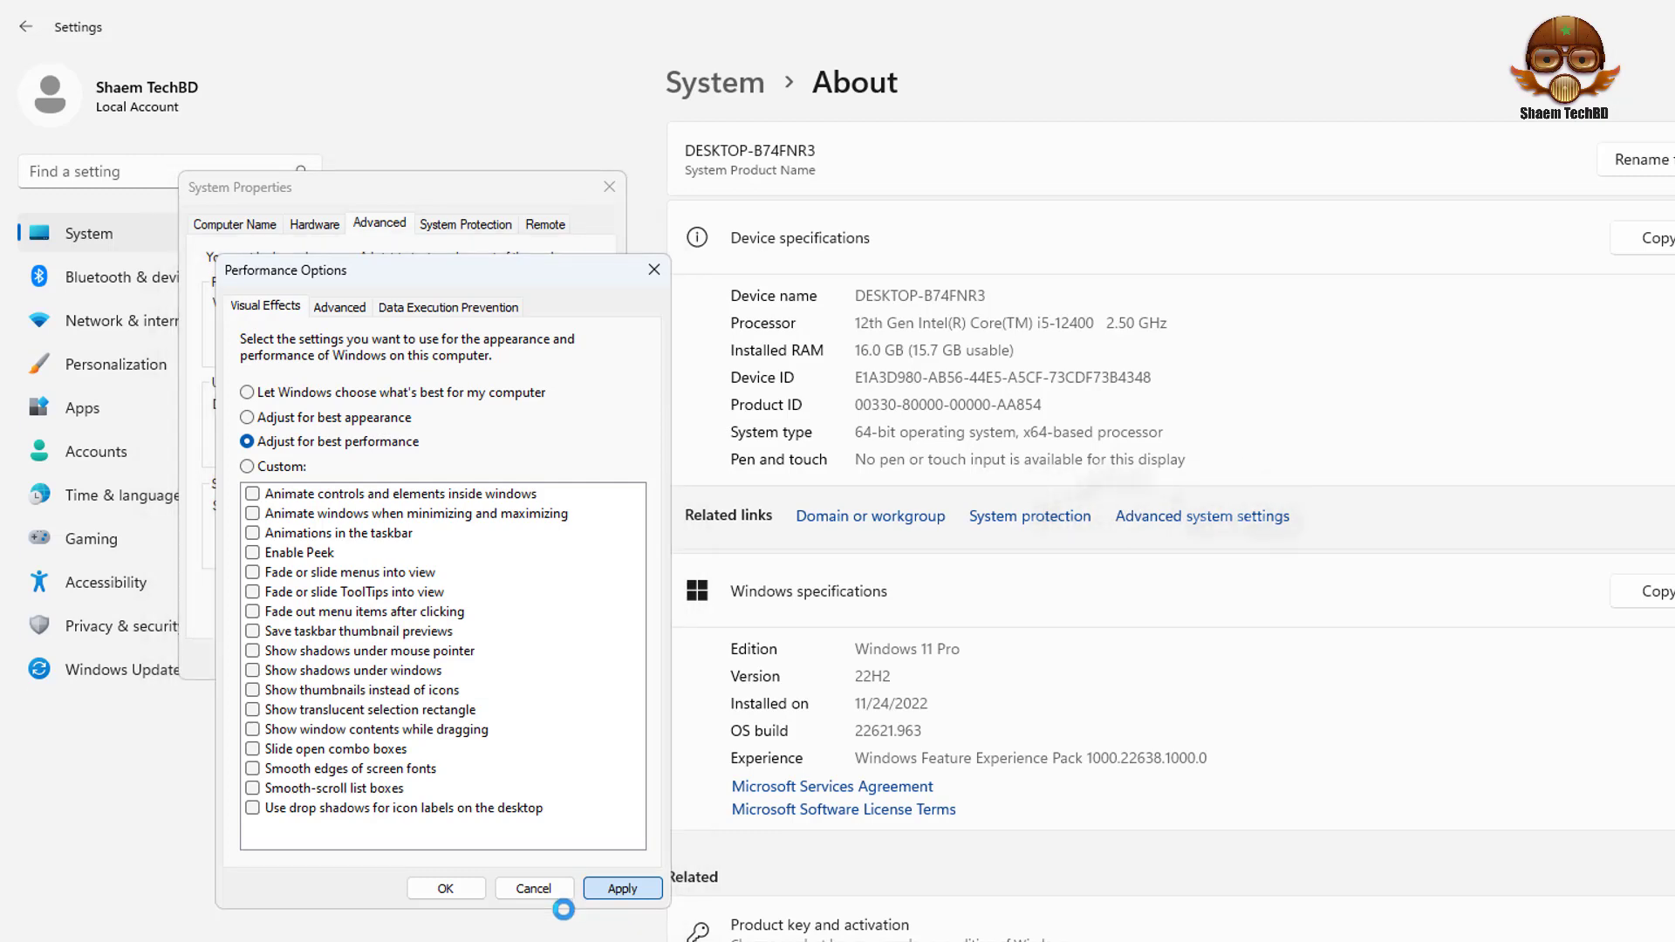
{"action": "left_click", "coordinate": [438, 890]}
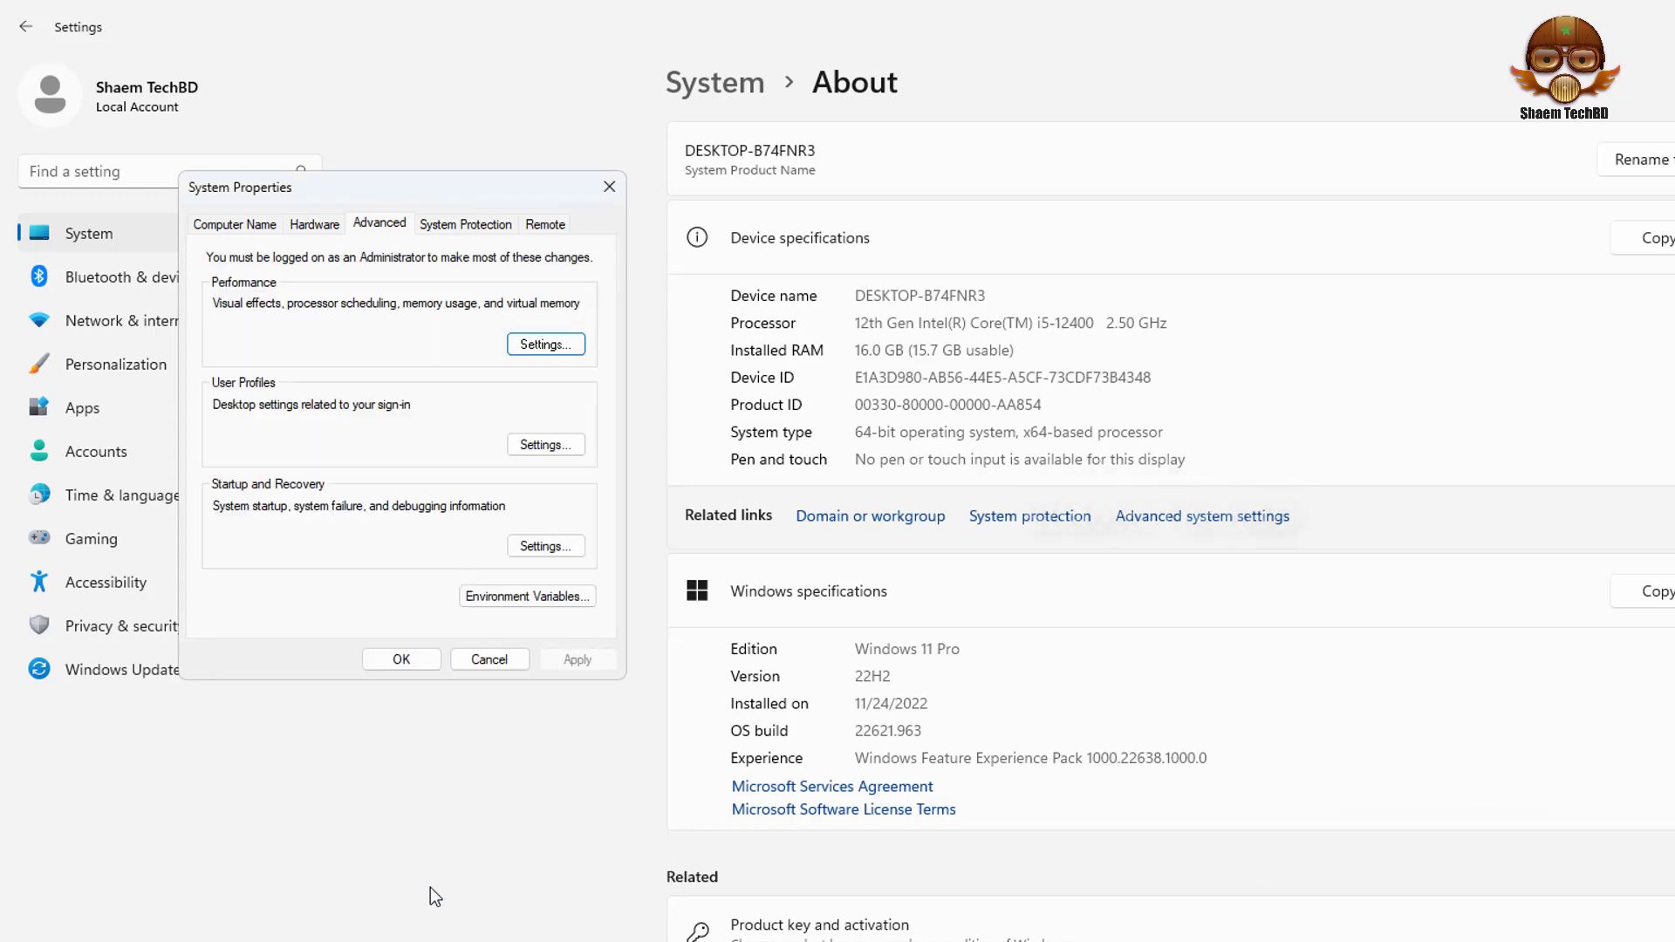
Dismiss System Properties and the Settings window, returning to BlueStacks
{"action": "left_click", "coordinate": [402, 662]}
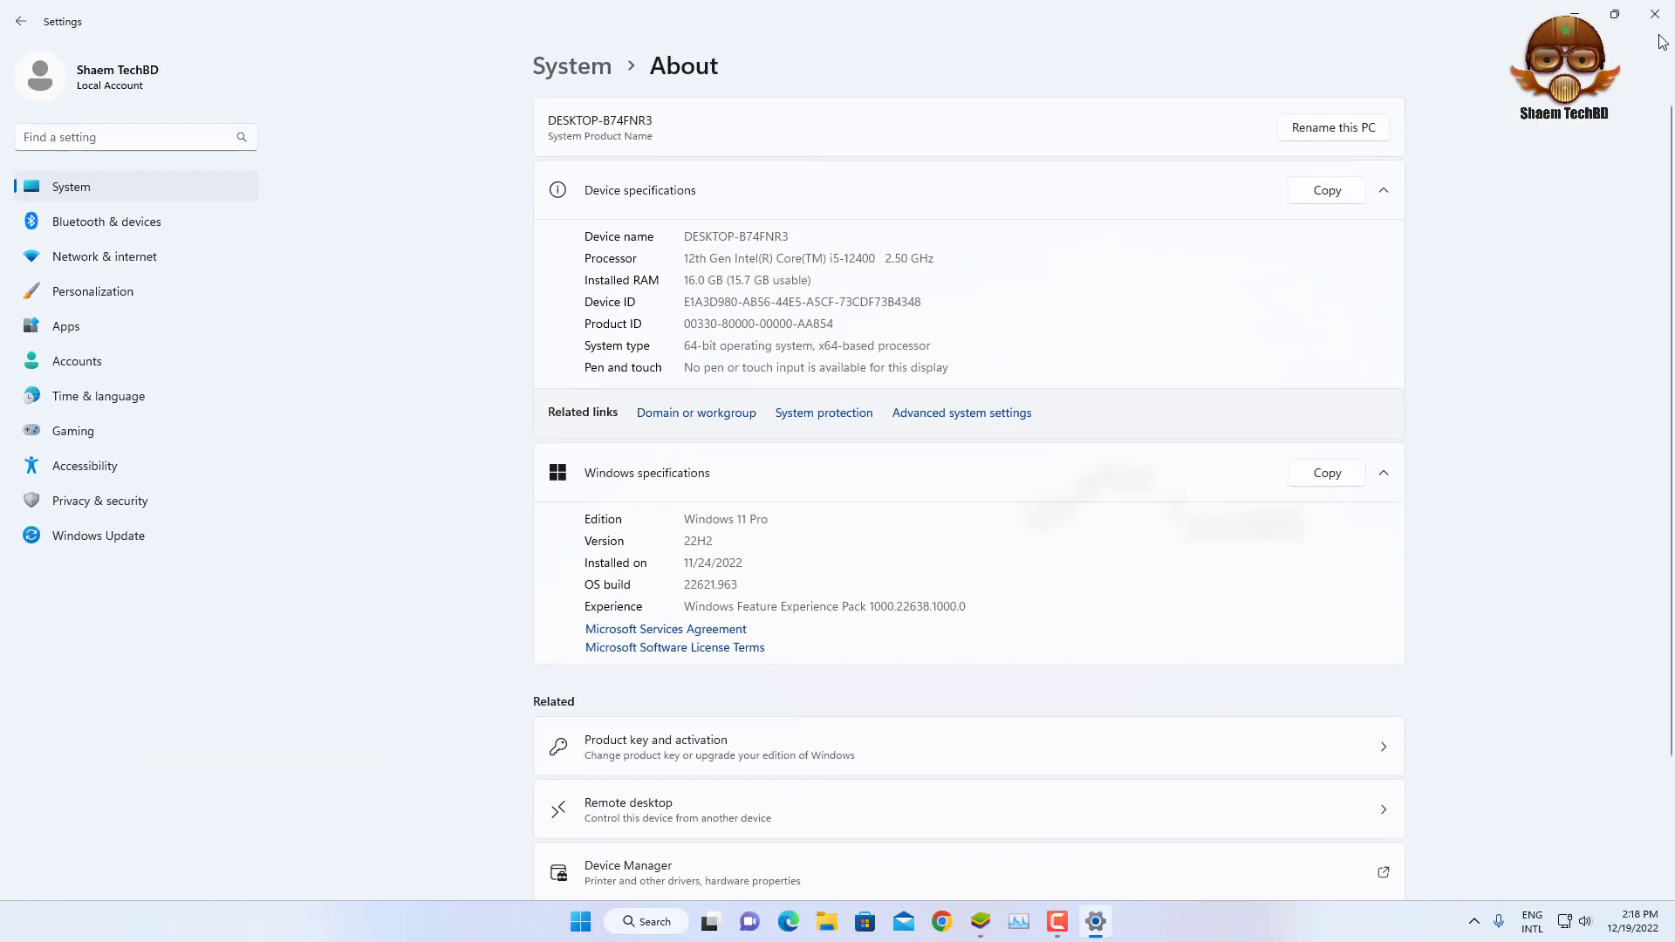
{"action": "left_click", "coordinate": [1662, 21]}
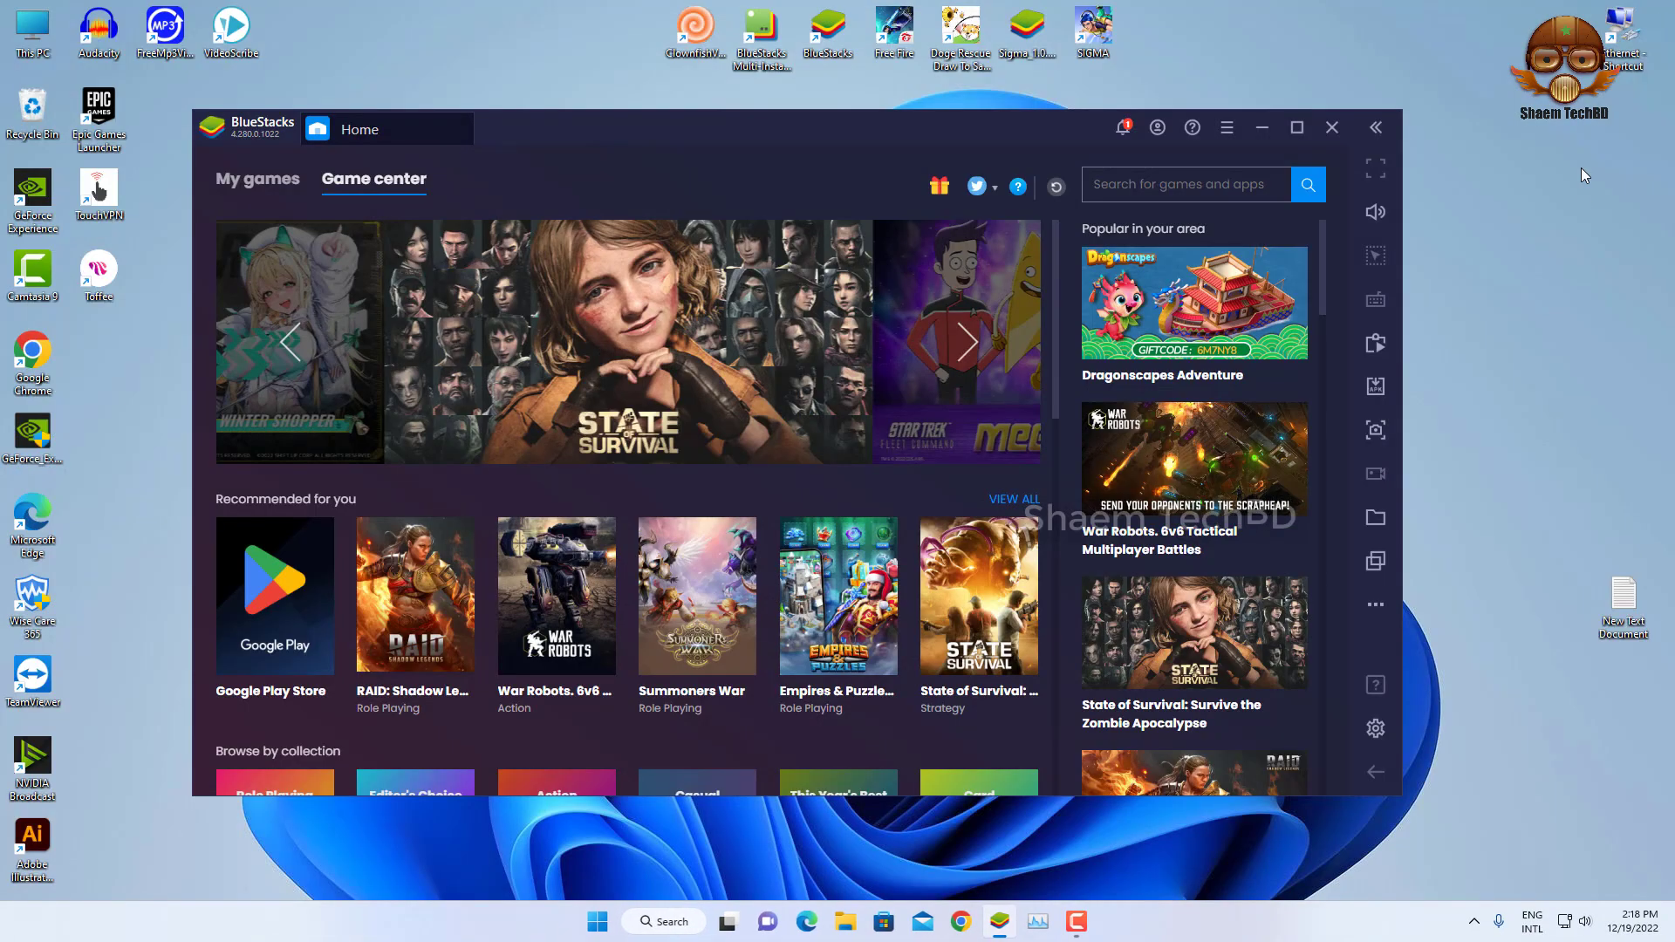
Close BlueStacks, relaunch it from the desktop shortcut, and close its window again
{"action": "left_click", "coordinate": [1333, 128]}
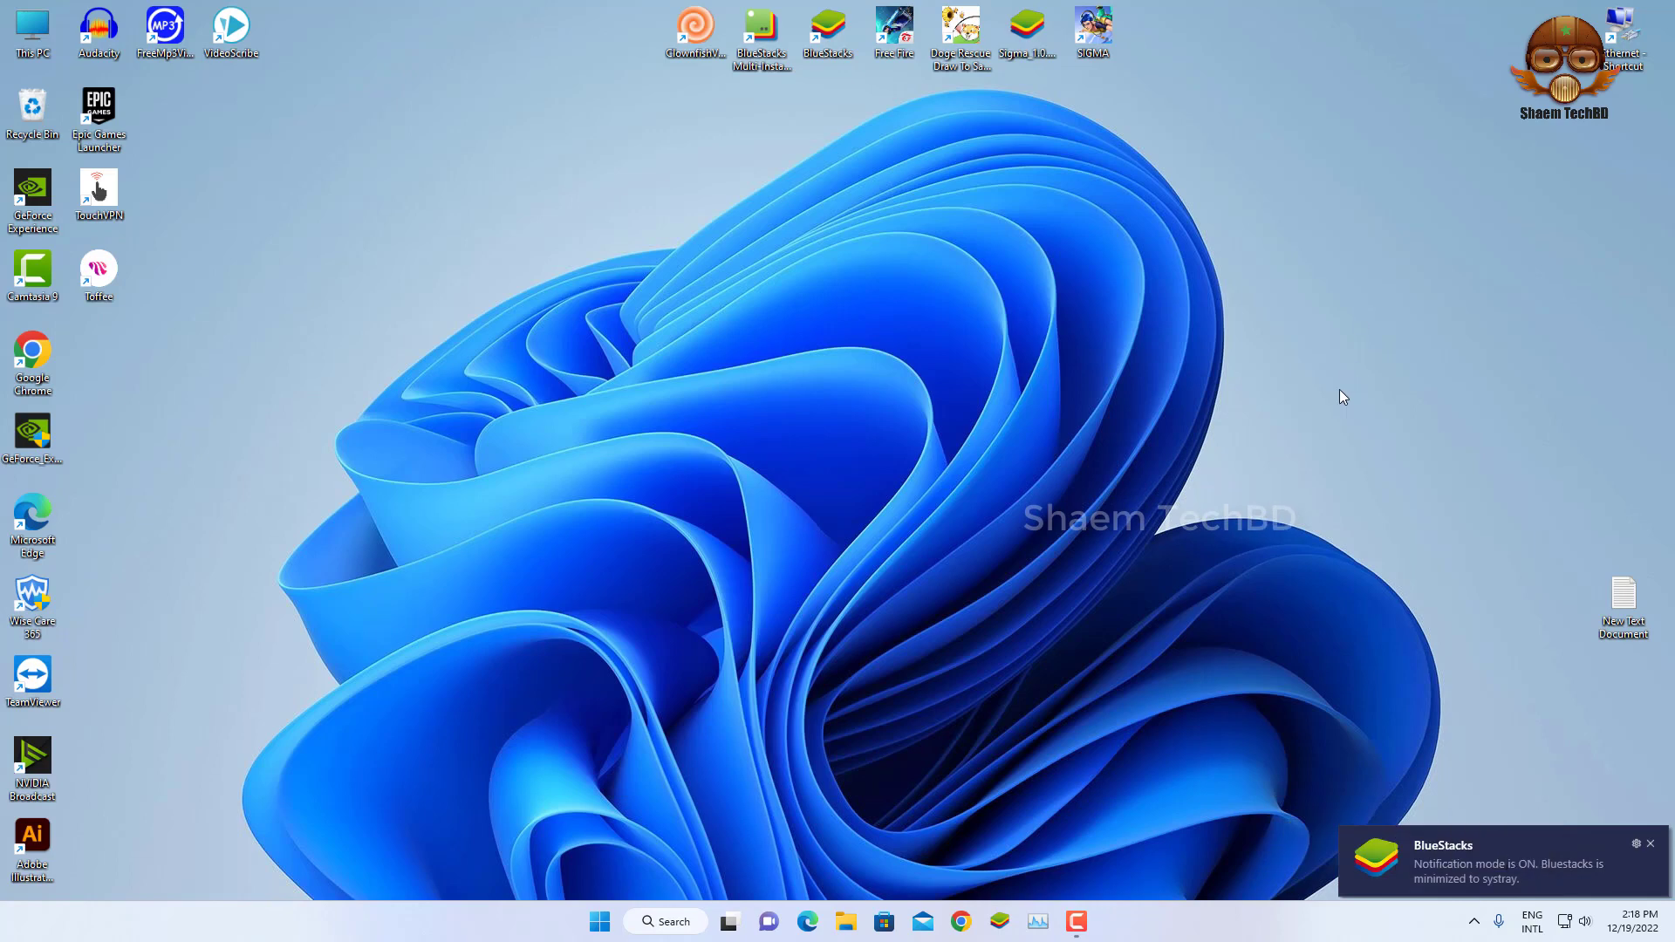
{"action": "double_click", "coordinate": [820, 38]}
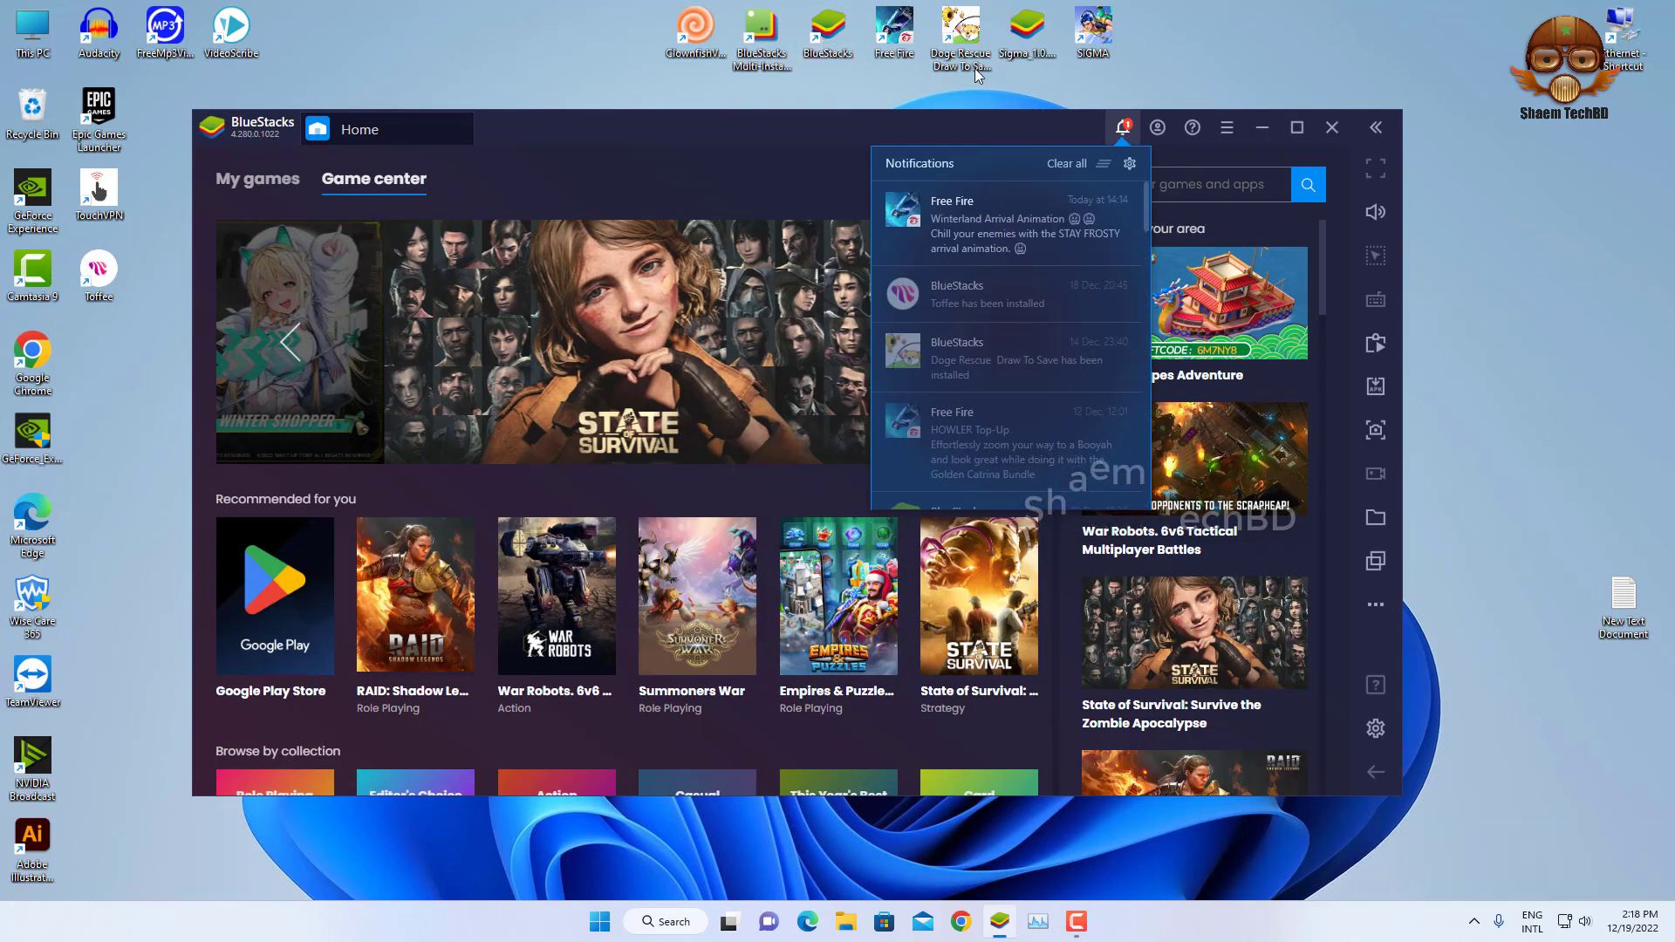
{"action": "left_click", "coordinate": [1323, 127]}
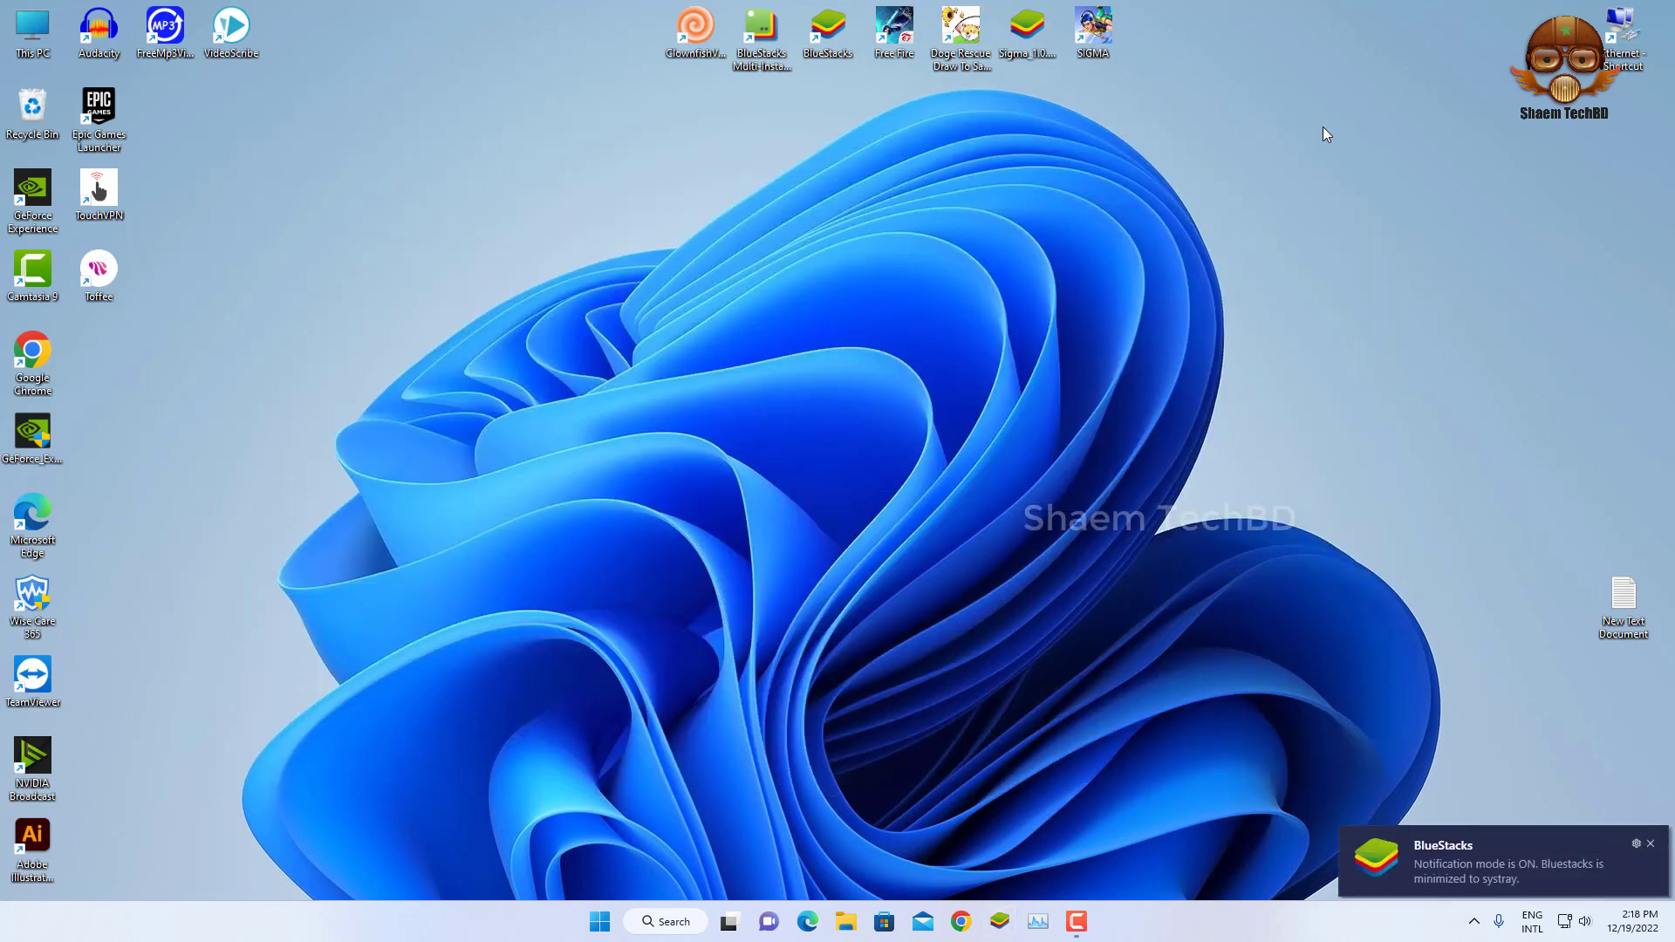
Quit BlueStacks completely from its system tray icon
{"action": "left_click", "coordinate": [1478, 923]}
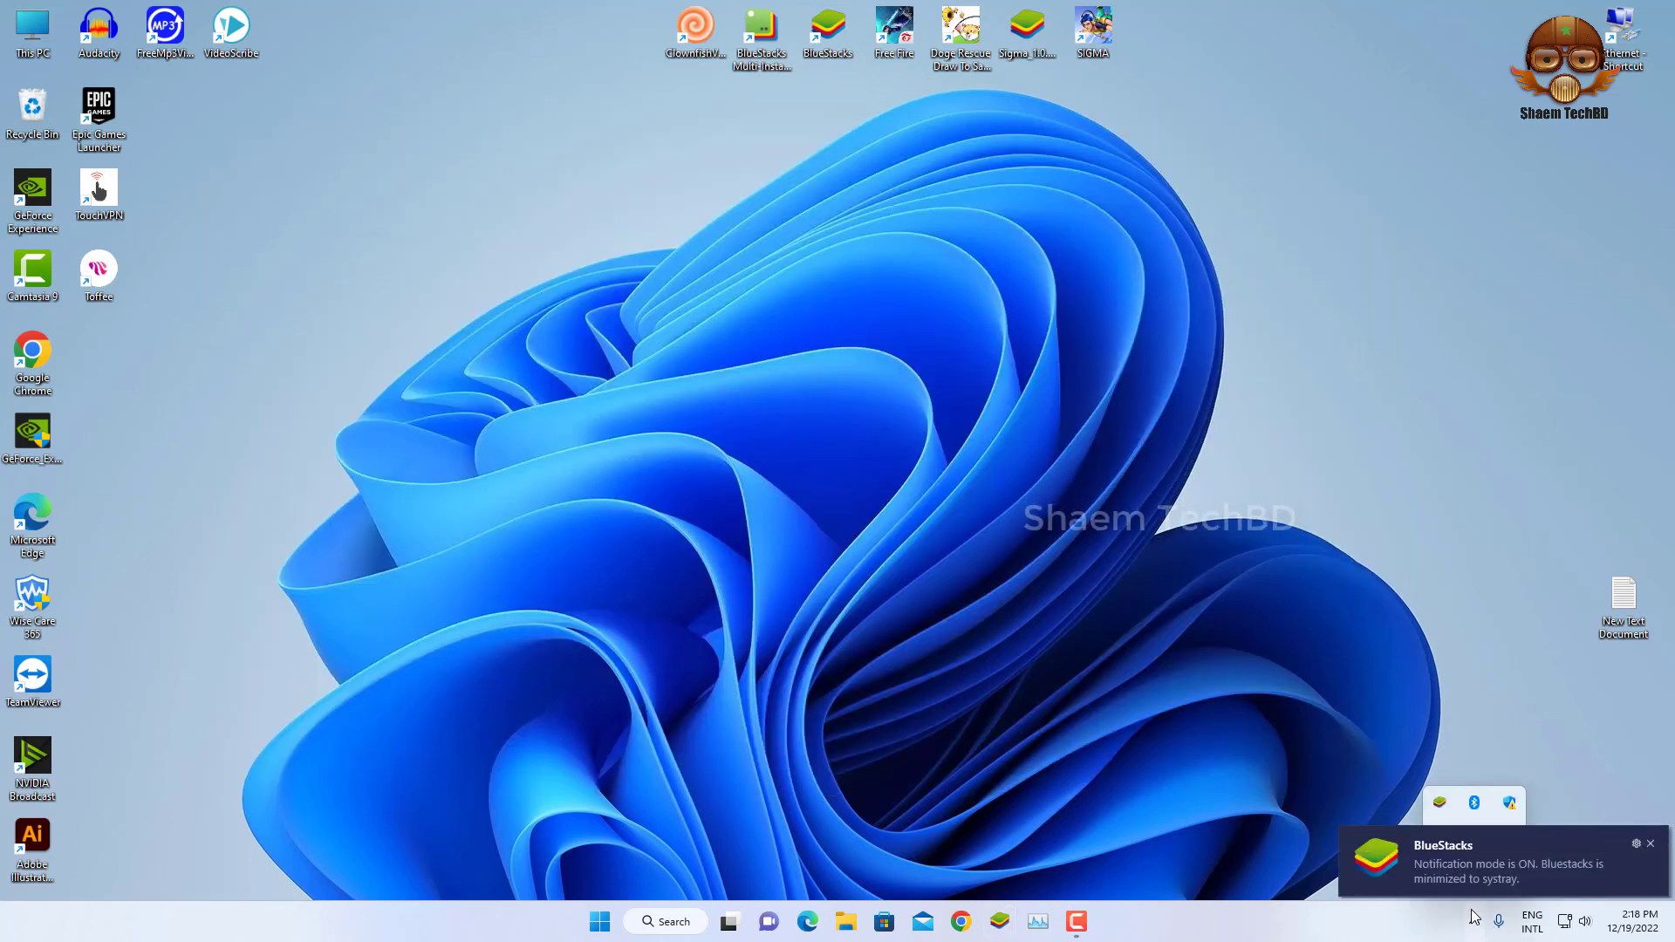
{"action": "right_click", "coordinate": [1442, 807]}
{"action": "left_click", "coordinate": [1315, 785]}
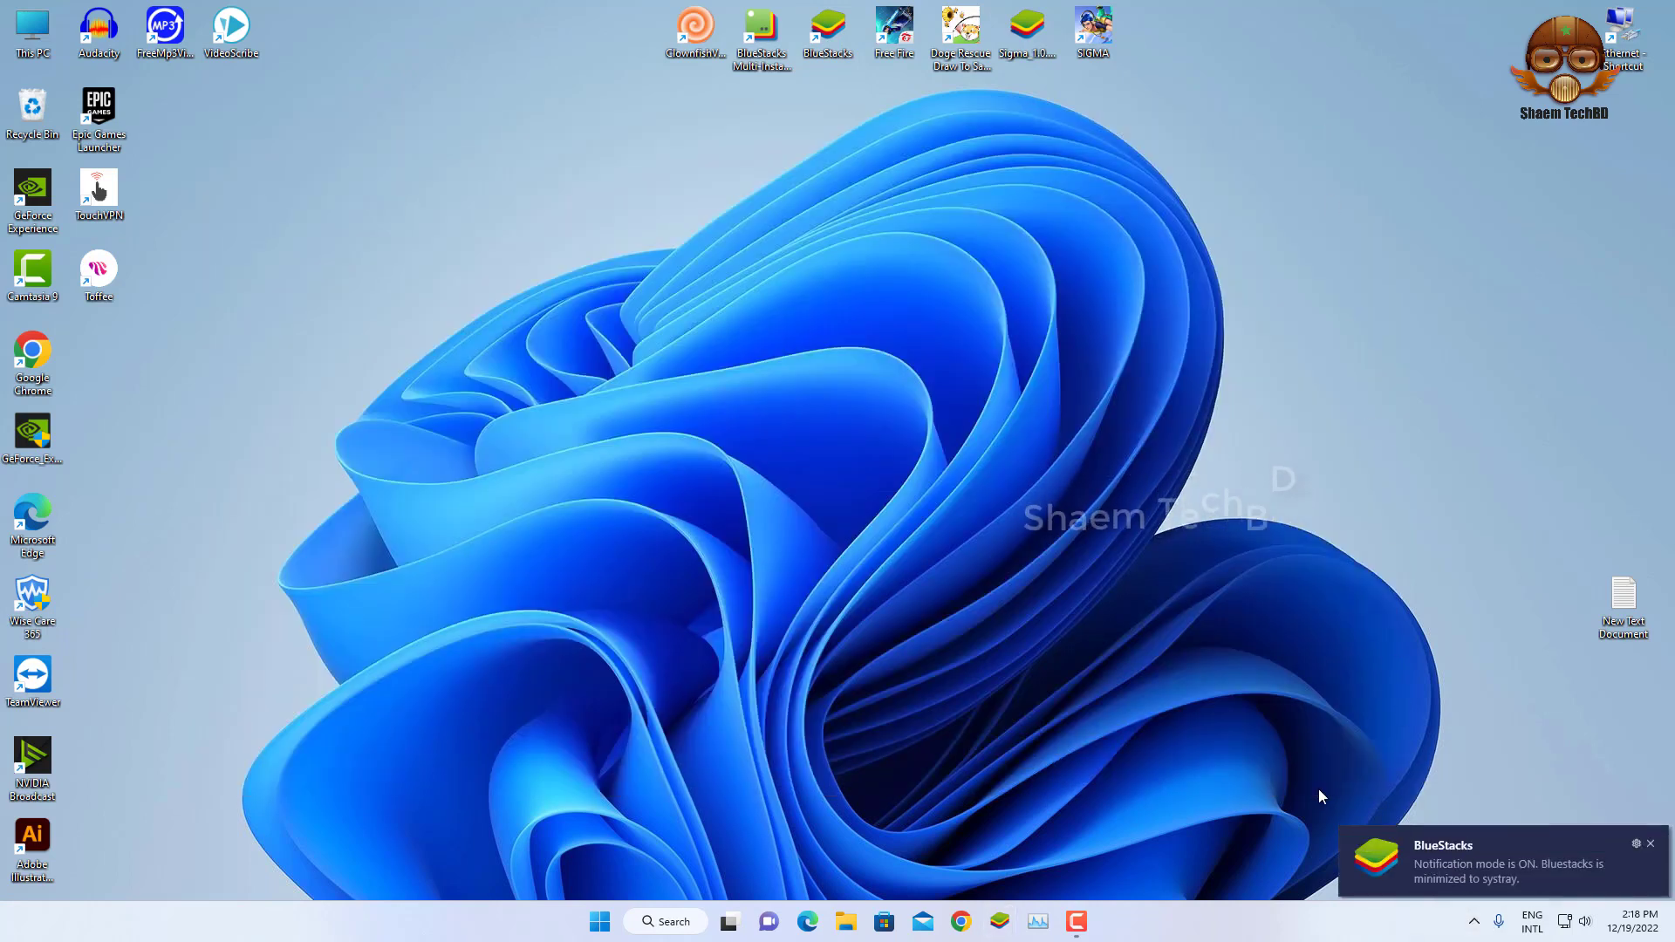
Relaunch BlueStacks to its Game center home screen, then close it back to the desktop
{"action": "double_click", "coordinate": [813, 39]}
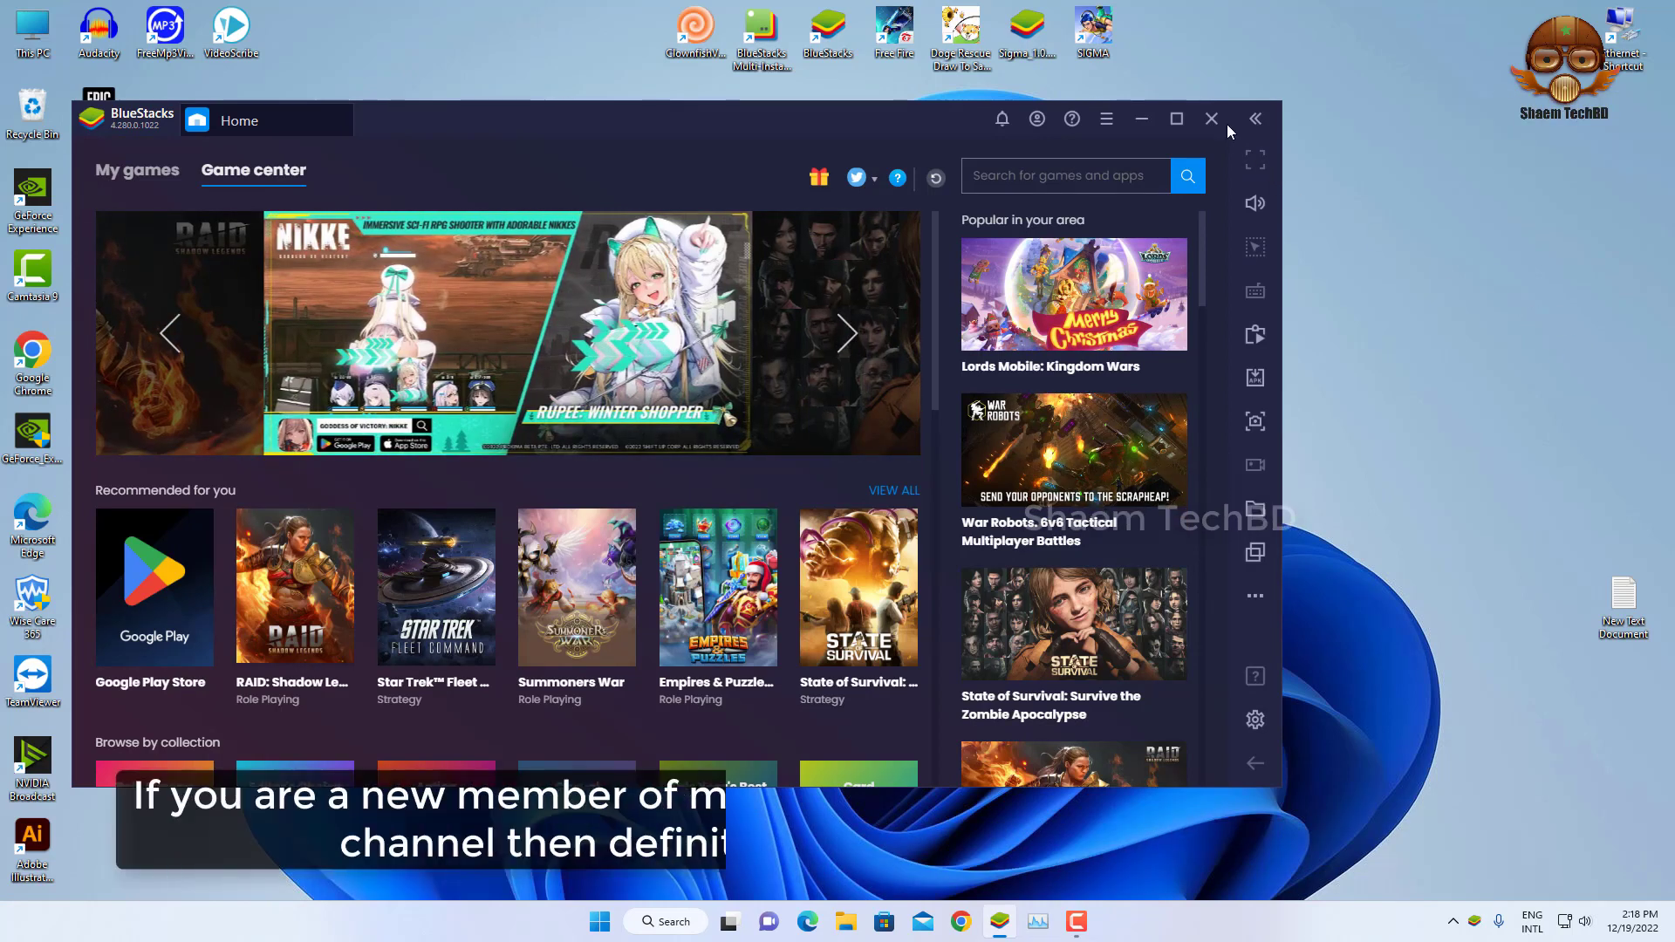
{"action": "left_click", "coordinate": [1218, 119]}
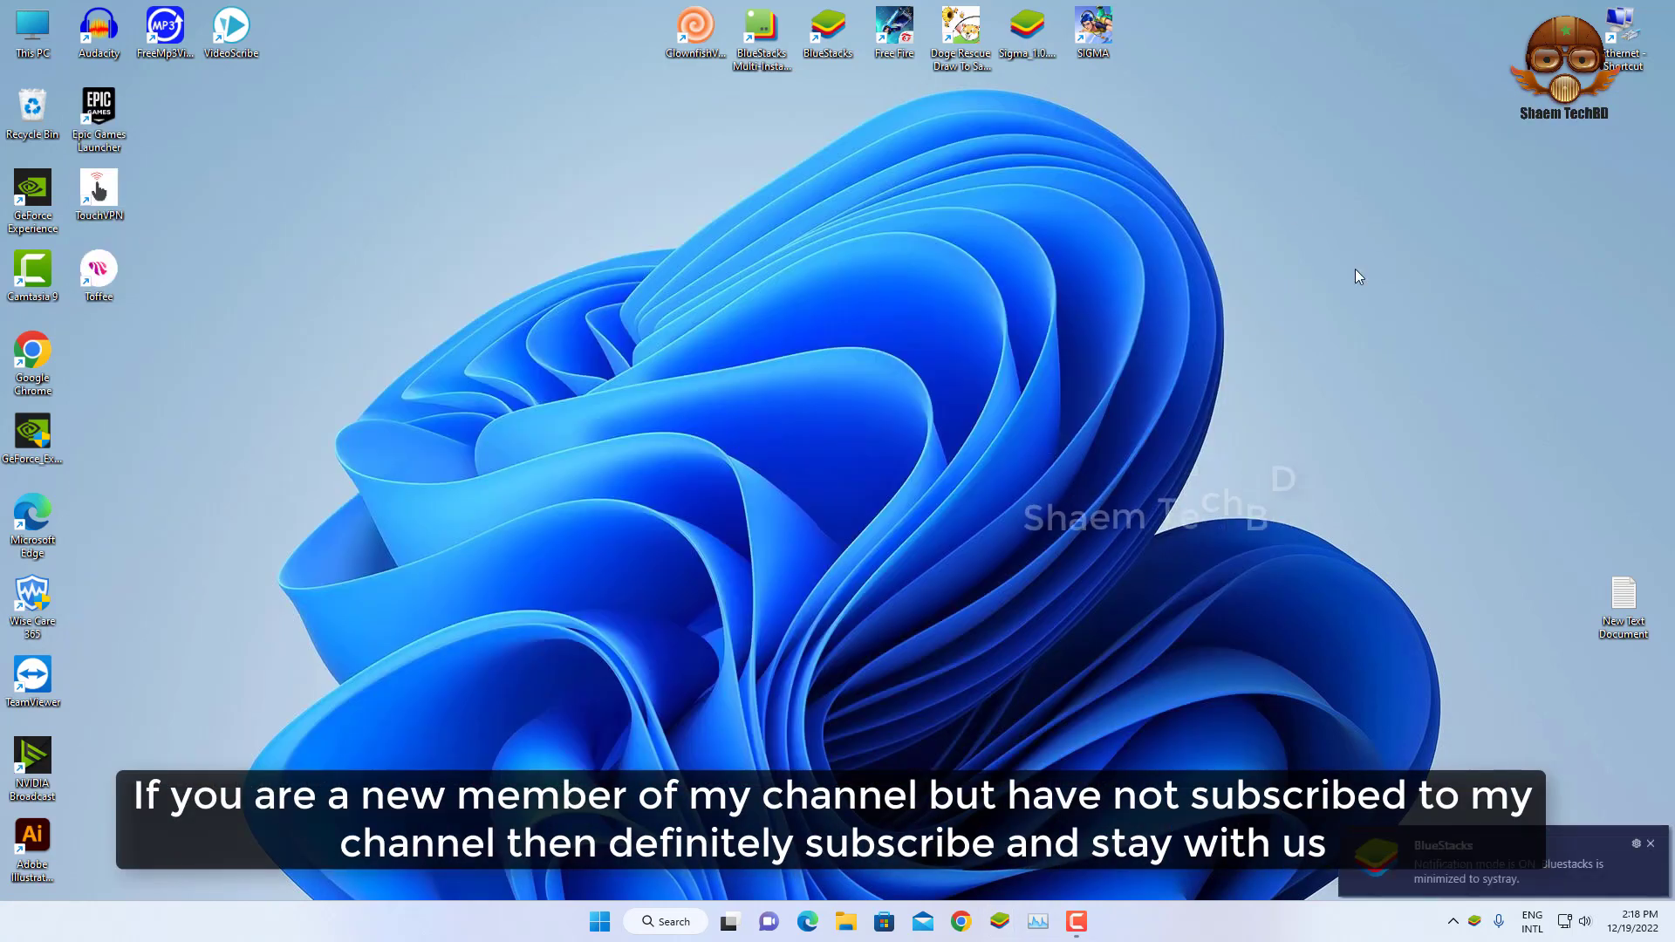